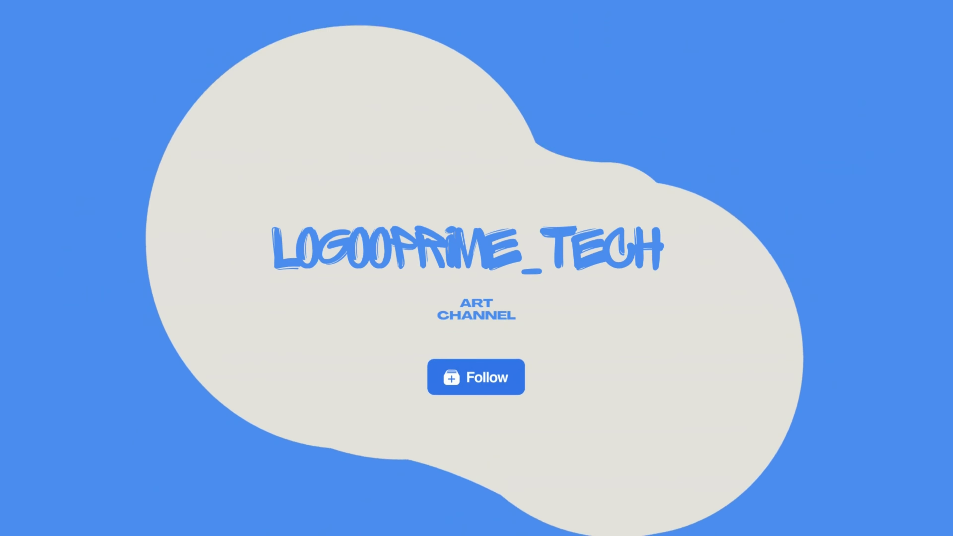
Draw a tall thin rectangle, about 34 × 577 px, near the artboard's left edge
{"action": "mouse_move", "coordinate": [160, 134]}
{"action": "left_mouse_down"}
{"action": "mouse_move", "coordinate": [182, 216]}
{"action": "mouse_move", "coordinate": [181, 411]}
{"action": "mouse_move", "coordinate": [172, 410]}
{"action": "left_mouse_up"}
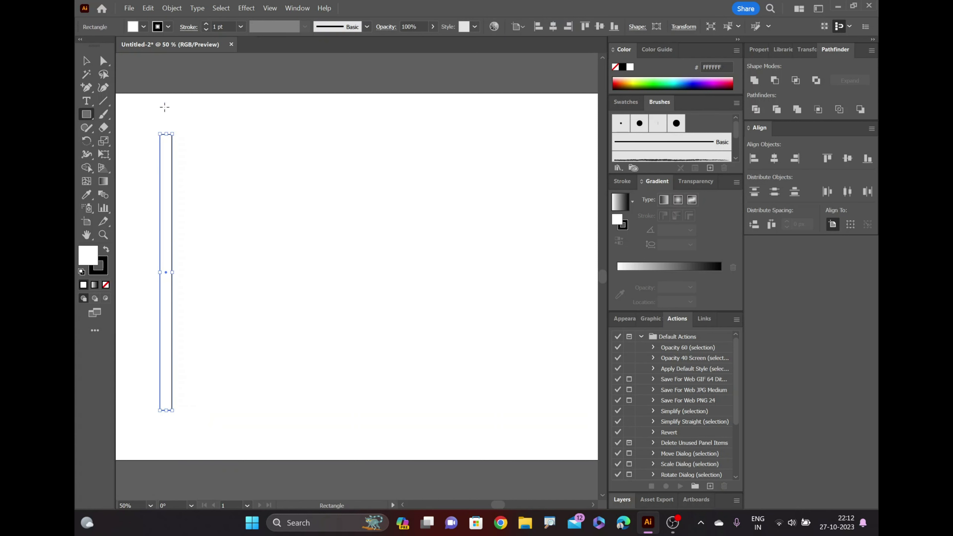
Fill the rectangle with black from the swatch list
{"action": "left_click", "coordinate": [86, 61]}
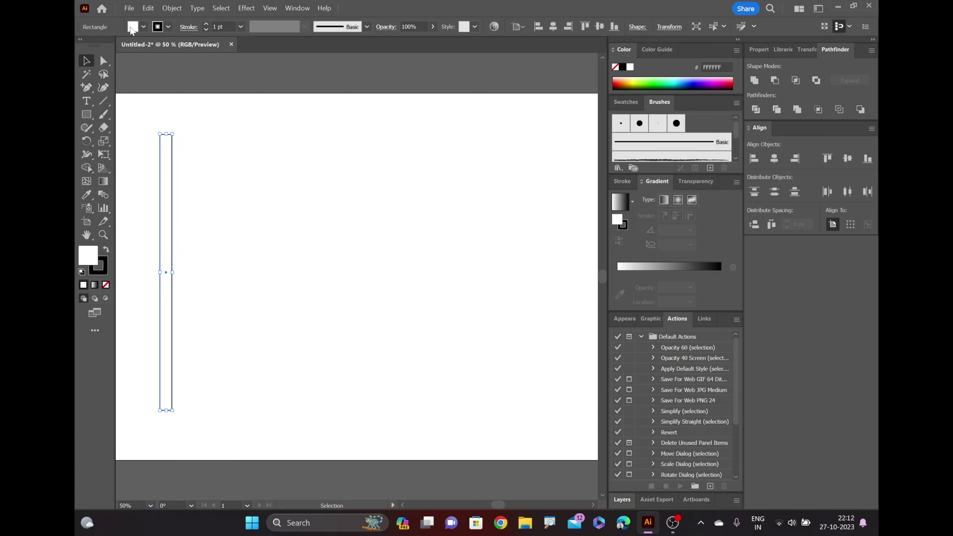
{"action": "left_click", "coordinate": [132, 27]}
{"action": "left_click", "coordinate": [106, 45]}
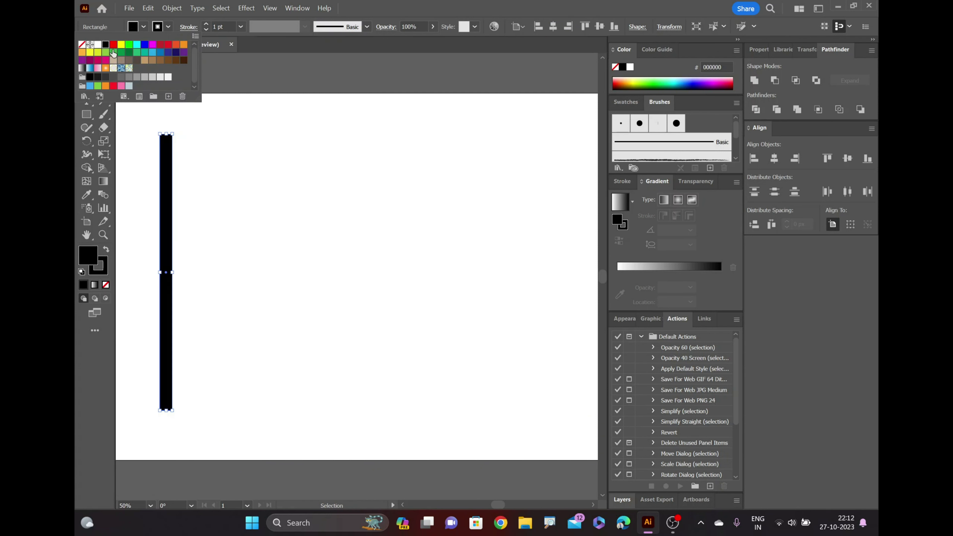
{"action": "left_click", "coordinate": [131, 124]}
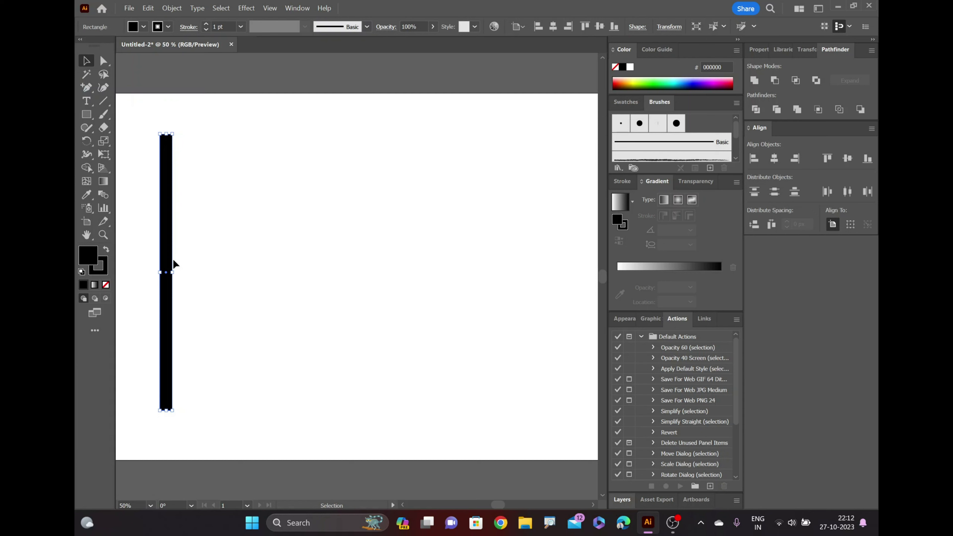
Copy the bar to the right and repeat it into four evenly spaced bars, then select all four
{"action": "left_click_drag", "start_coordinate": [166, 273], "coordinate": [185, 274]}
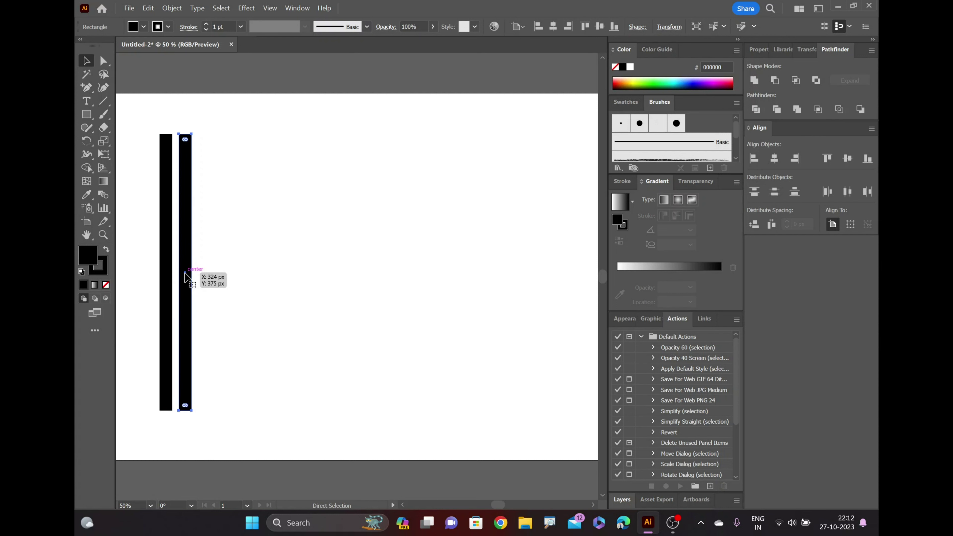
{"action": "key", "text": "ctrl+d"}
{"action": "key", "text": "ctrl+d"}
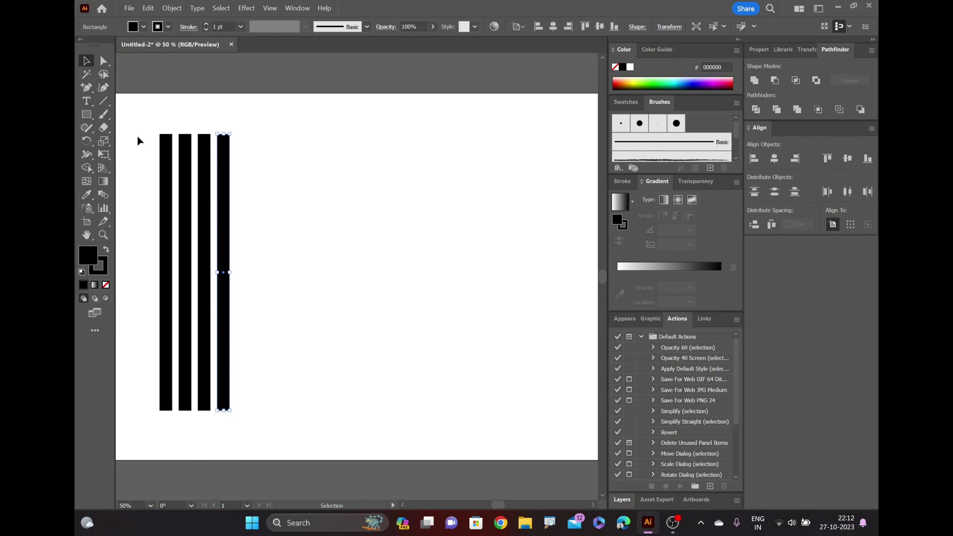
{"action": "left_click_drag", "start_coordinate": [140, 132], "coordinate": [333, 170]}
{"action": "key", "text": "a"}
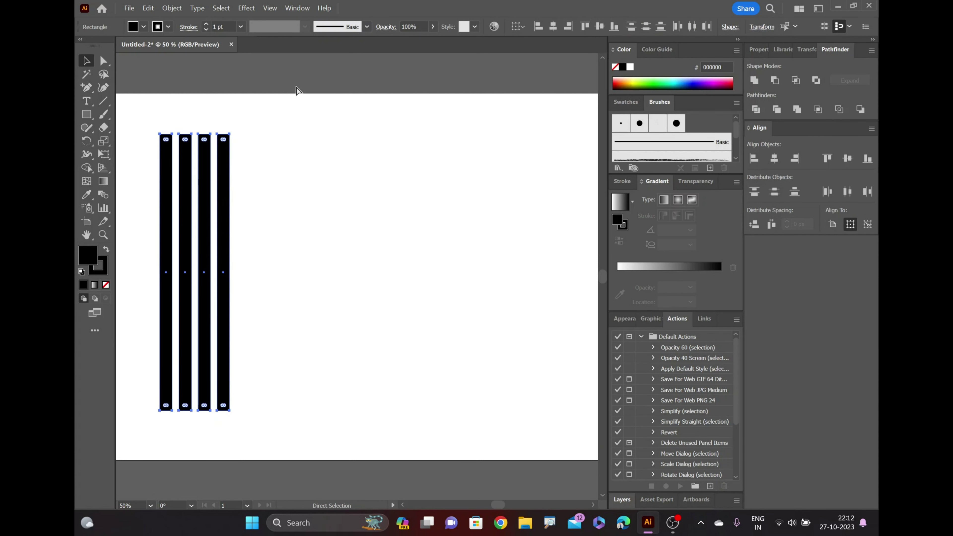
{"action": "key", "text": "v"}
{"action": "left_click", "coordinate": [297, 8]}
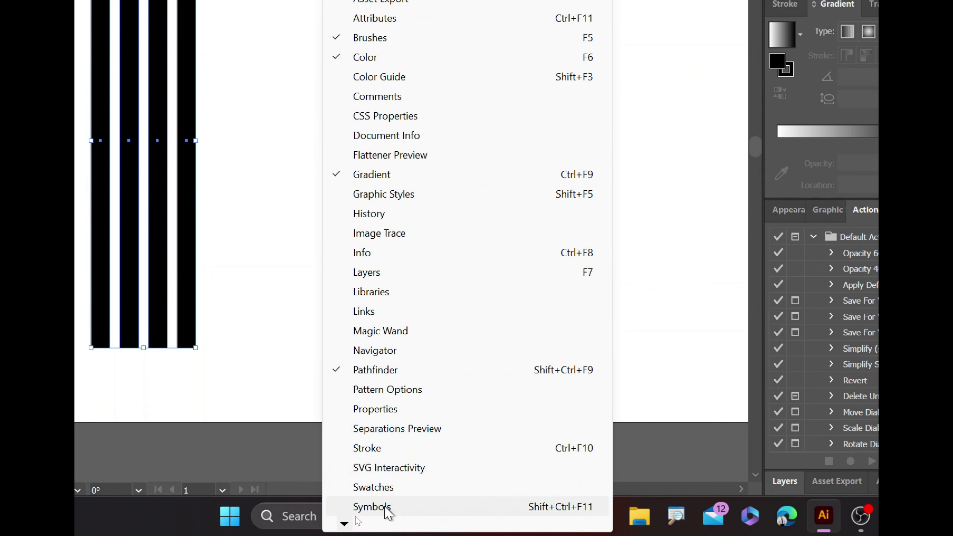
Drag the four bars into the Symbols panel as a static symbol named 'choice'
{"action": "left_click", "coordinate": [360, 505]}
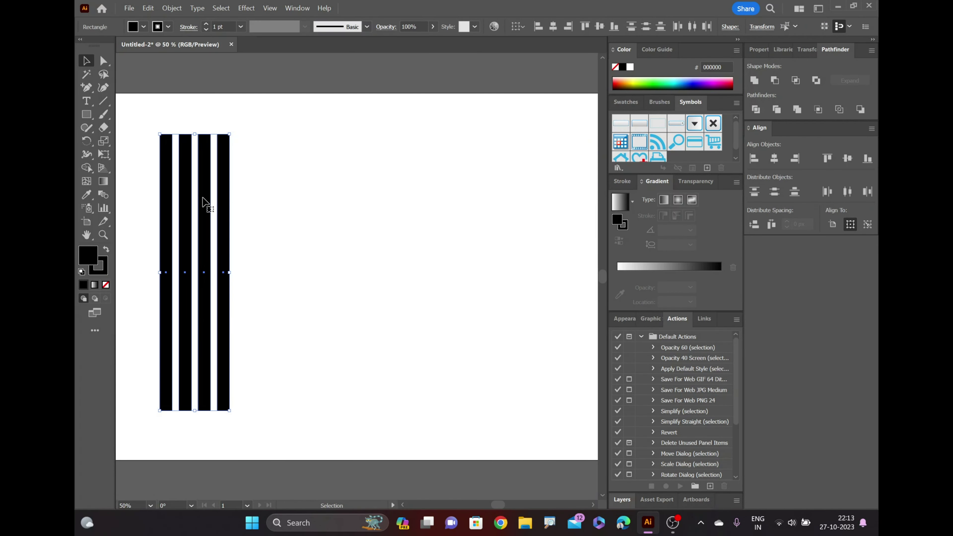
{"action": "left_click_drag", "start_coordinate": [202, 202], "coordinate": [666, 156]}
{"action": "type", "text": "ch"}
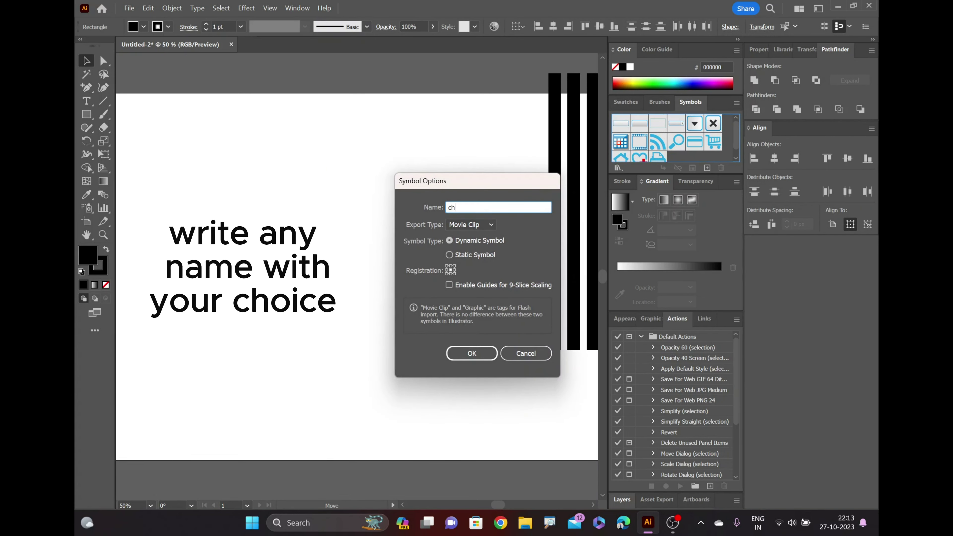
{"action": "type", "text": "oice"}
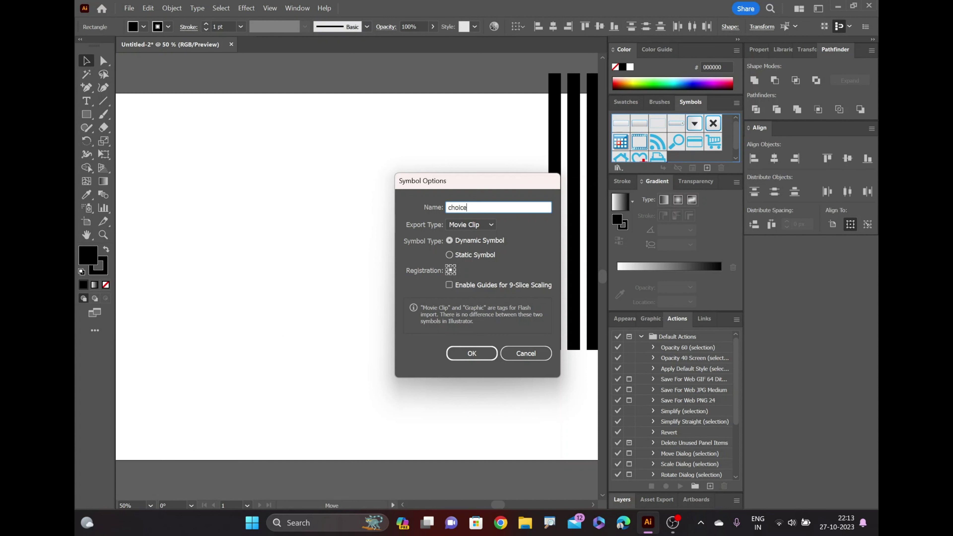
{"action": "left_click", "coordinate": [472, 254]}
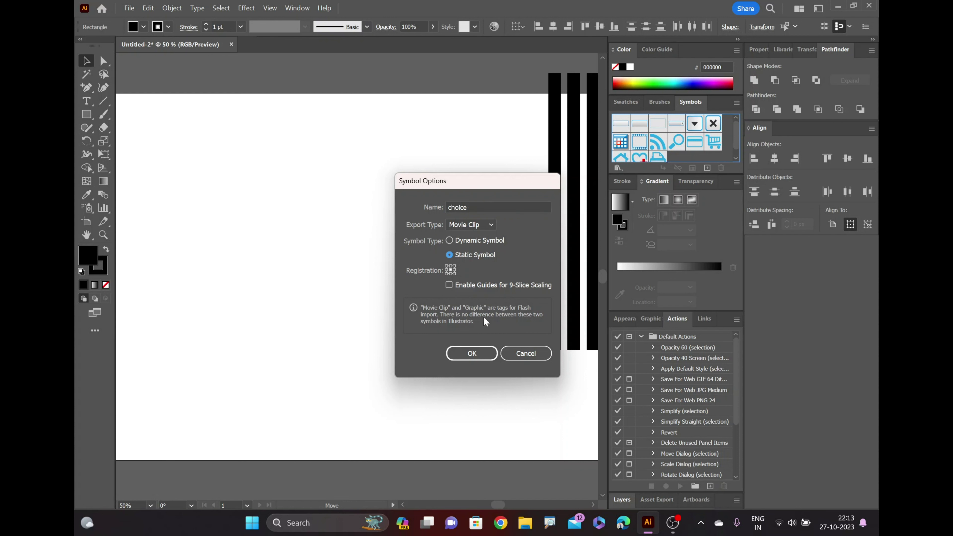
{"action": "left_click", "coordinate": [476, 354]}
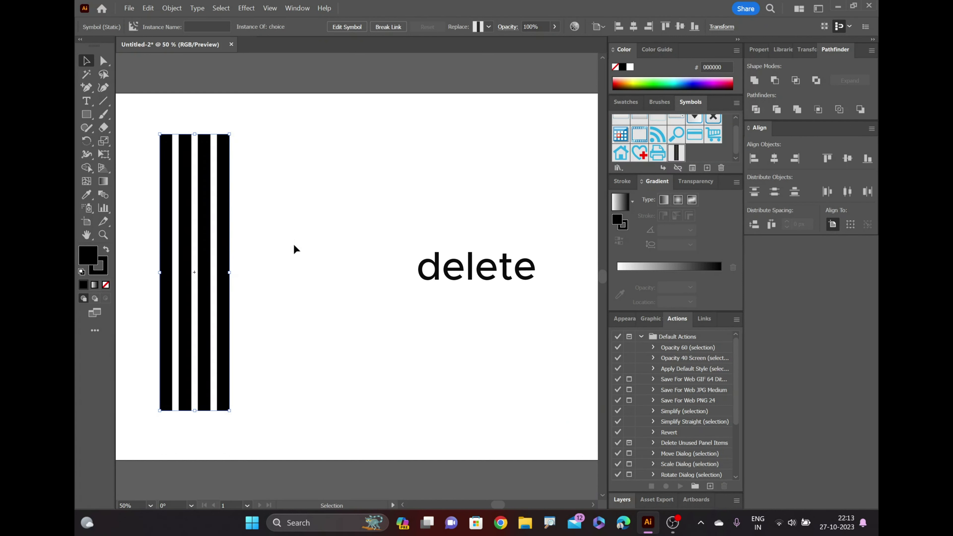
Delete the striped copy and draw a tall black rectangle, about 96 × 527 px, mid-left
{"action": "key", "text": "Delete"}
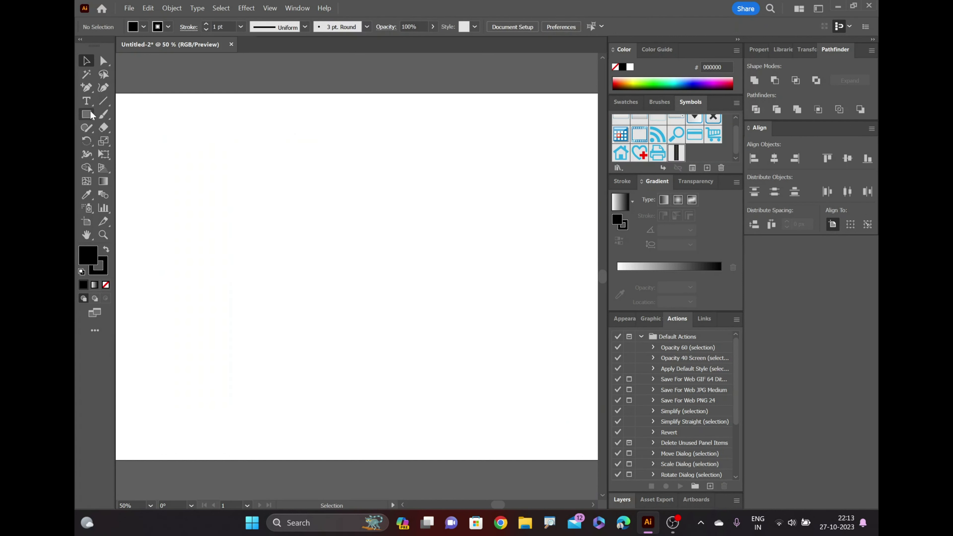
{"action": "left_click", "coordinate": [87, 114]}
{"action": "left_click_drag", "start_coordinate": [259, 151], "coordinate": [305, 401]}
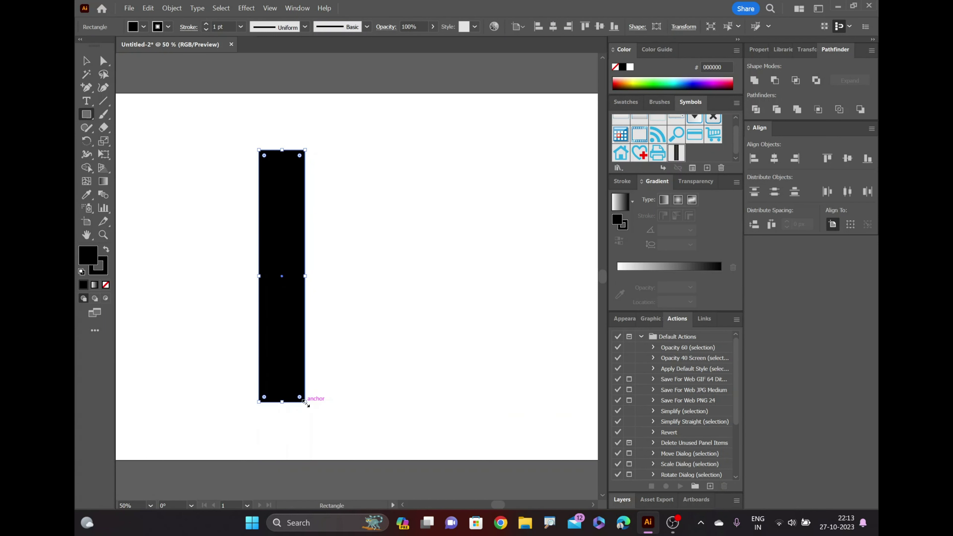
{"action": "left_click", "coordinate": [86, 60]}
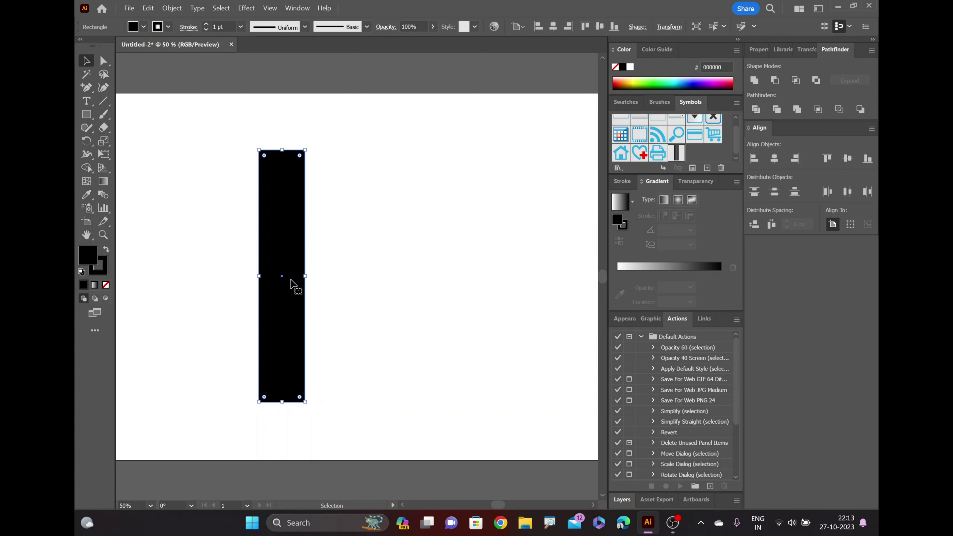
{"action": "mouse_move", "coordinate": [281, 277]}
{"action": "left_mouse_down"}
{"action": "mouse_move", "coordinate": [274, 262]}
{"action": "mouse_move", "coordinate": [299, 261]}
{"action": "left_mouse_up"}
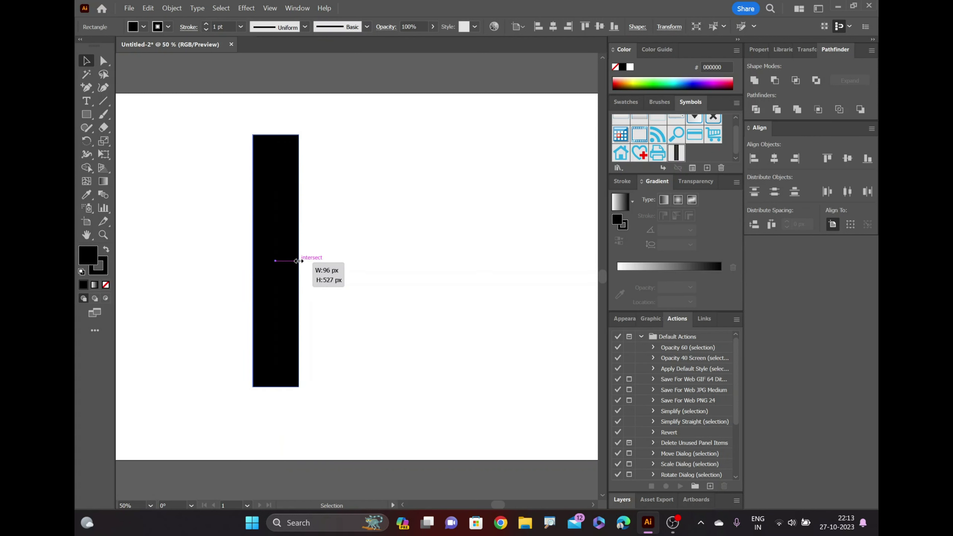
{"action": "left_click", "coordinate": [246, 8]}
{"action": "mouse_move", "coordinate": [254, 110]}
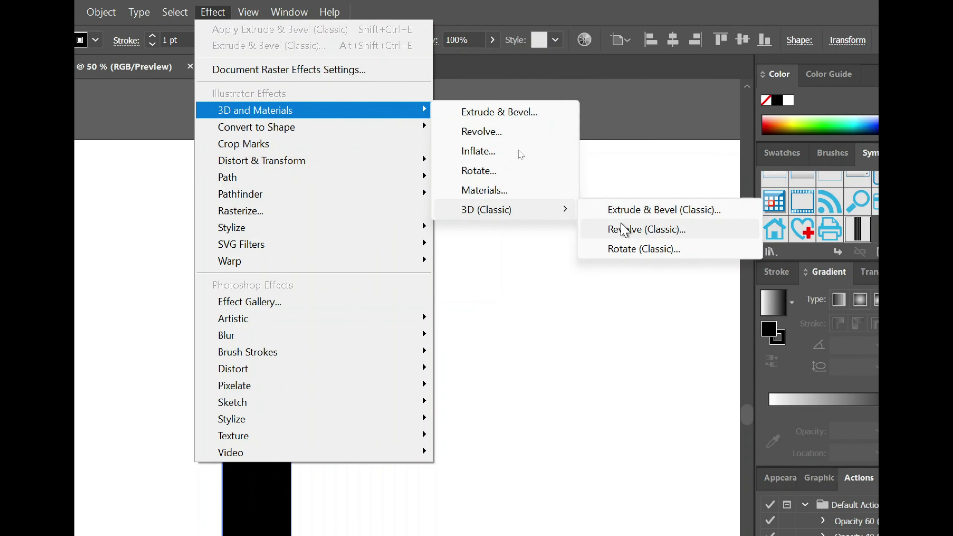
Apply a classic 3D Revolve with rotation angles 0°, 0° and 90° so the cylinder lies horizontal
{"action": "left_click", "coordinate": [521, 156]}
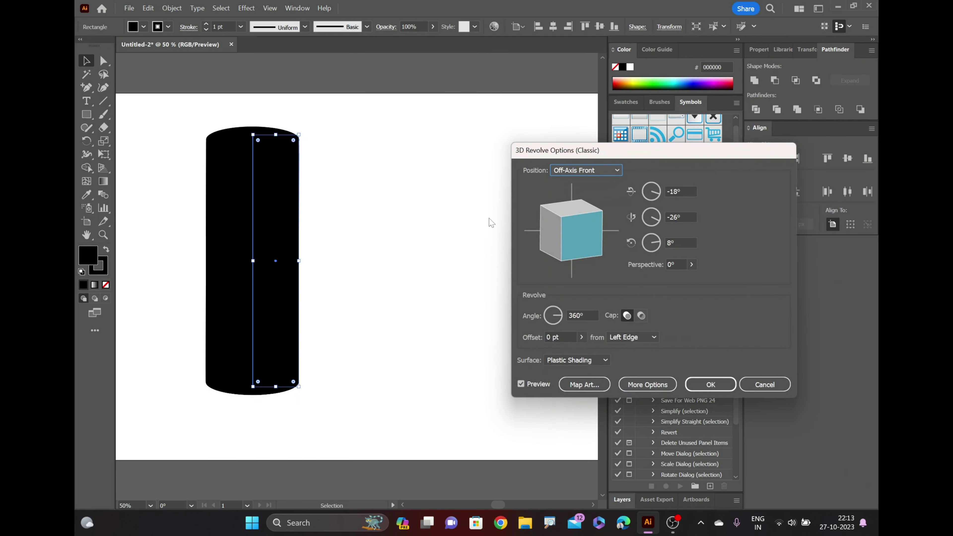
{"action": "left_click", "coordinate": [686, 192]}
{"action": "type", "text": "0"}
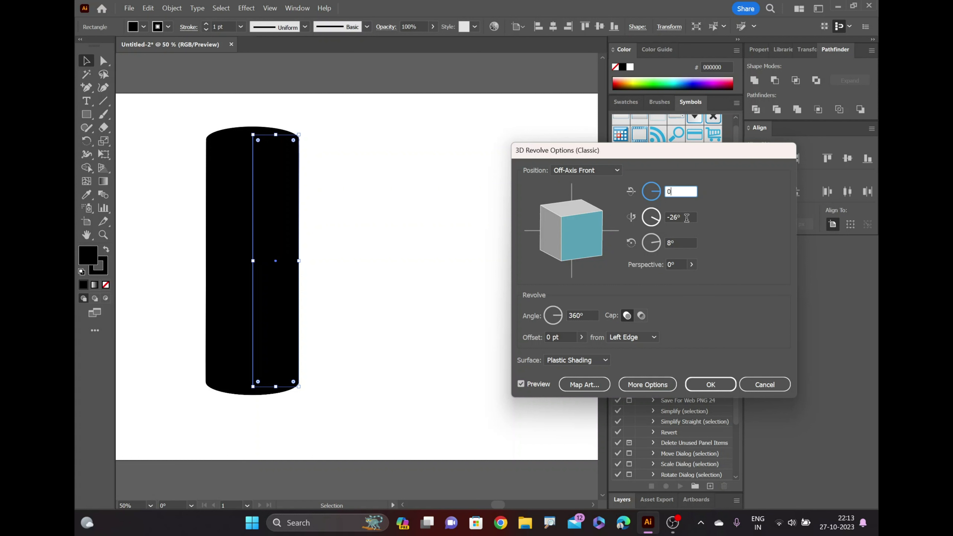
{"action": "left_click", "coordinate": [687, 218]}
{"action": "type", "text": "-0"}
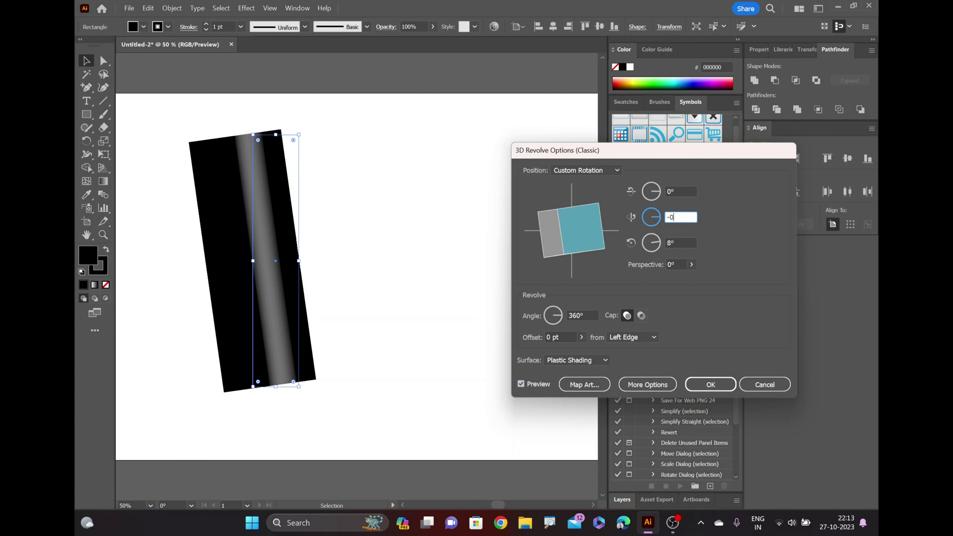
{"action": "left_click", "coordinate": [684, 244]}
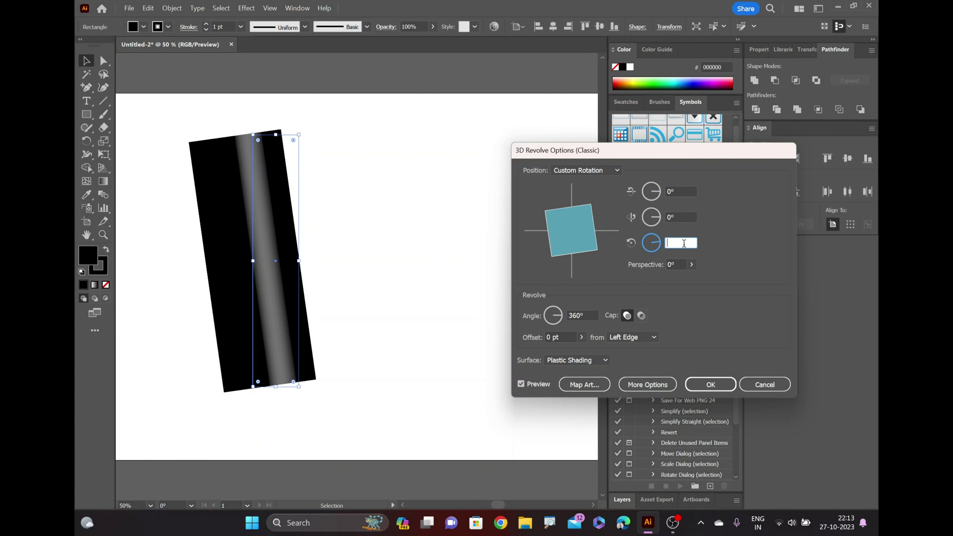
{"action": "type", "text": "90"}
{"action": "left_click", "coordinate": [538, 389]}
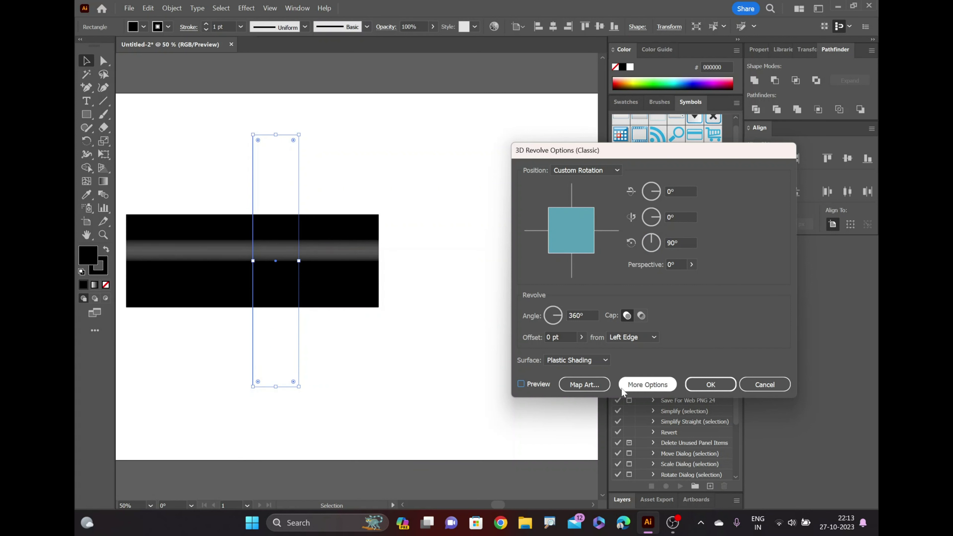
Map the 'choice' symbol onto surface 4 of 12 in Map Art
{"action": "left_click", "coordinate": [591, 385]}
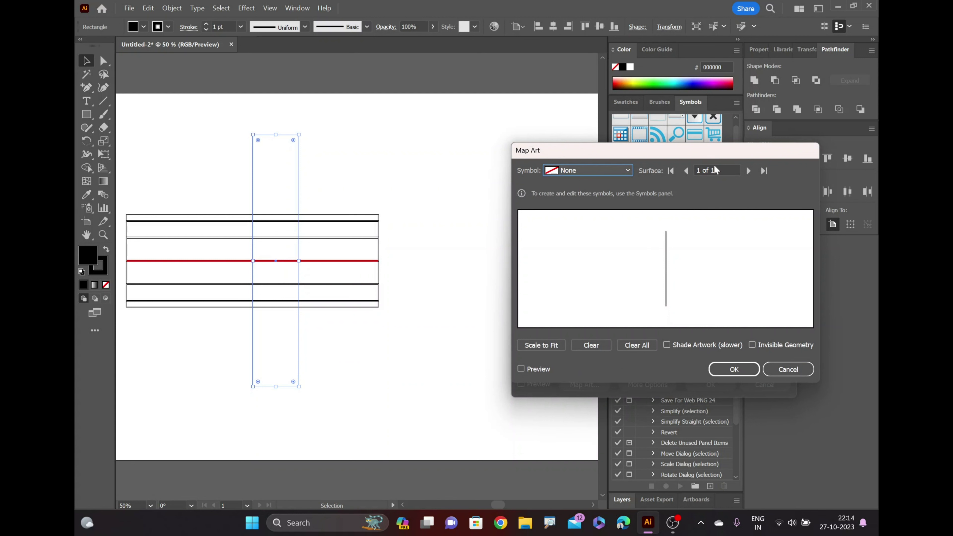
{"action": "left_click", "coordinate": [748, 171]}
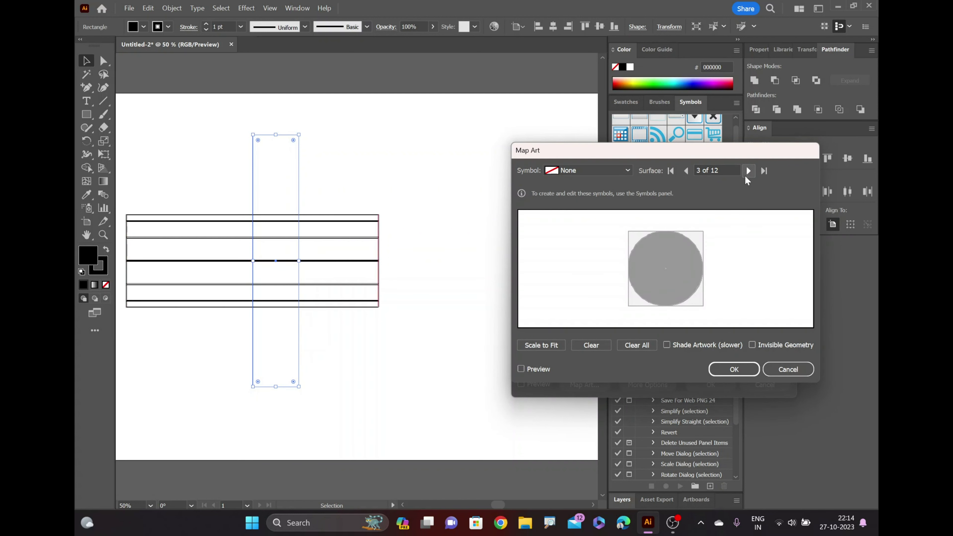
{"action": "left_click", "coordinate": [749, 170]}
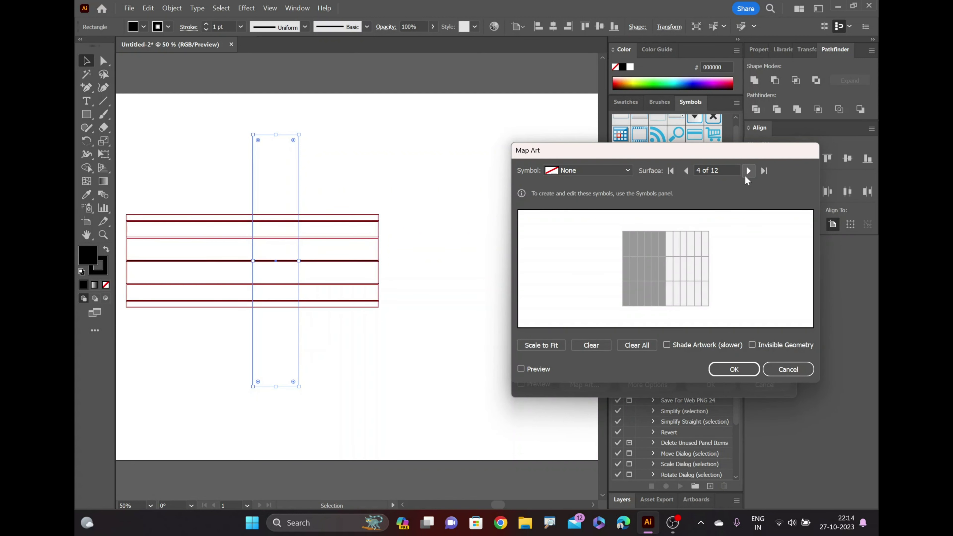
{"action": "left_click", "coordinate": [626, 171]}
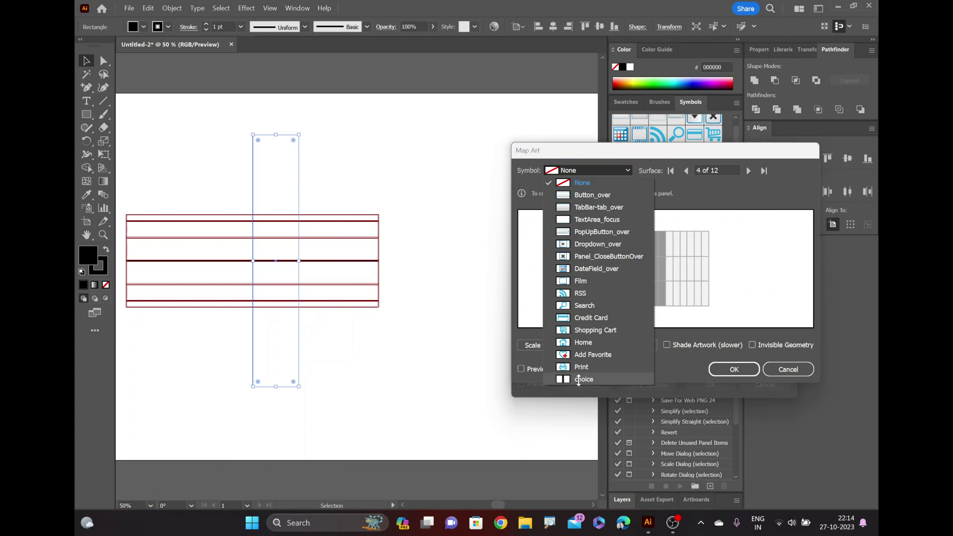
{"action": "left_click", "coordinate": [579, 380]}
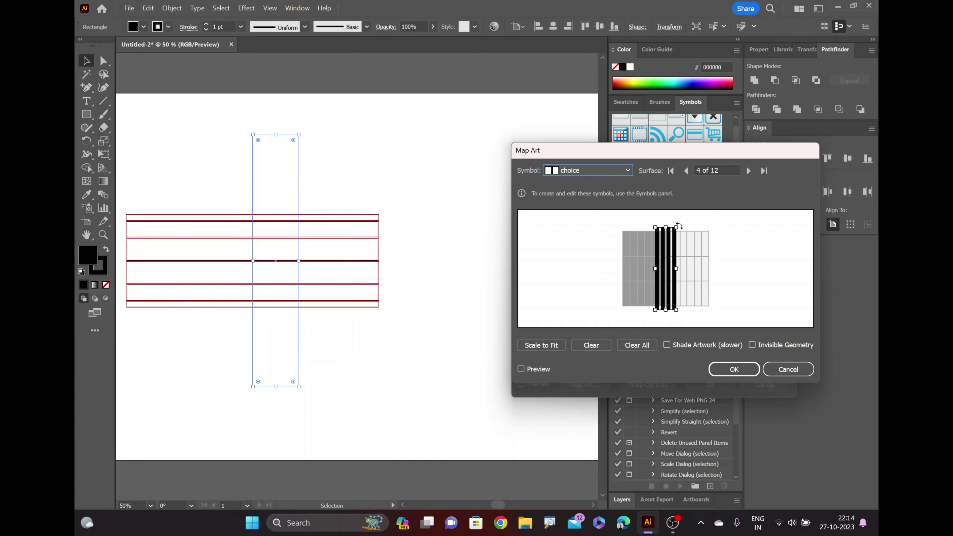
Angle the mapped stripes diagonally, hide the 3D geometry and turn on preview
{"action": "left_click_drag", "start_coordinate": [681, 225], "coordinate": [718, 257]}
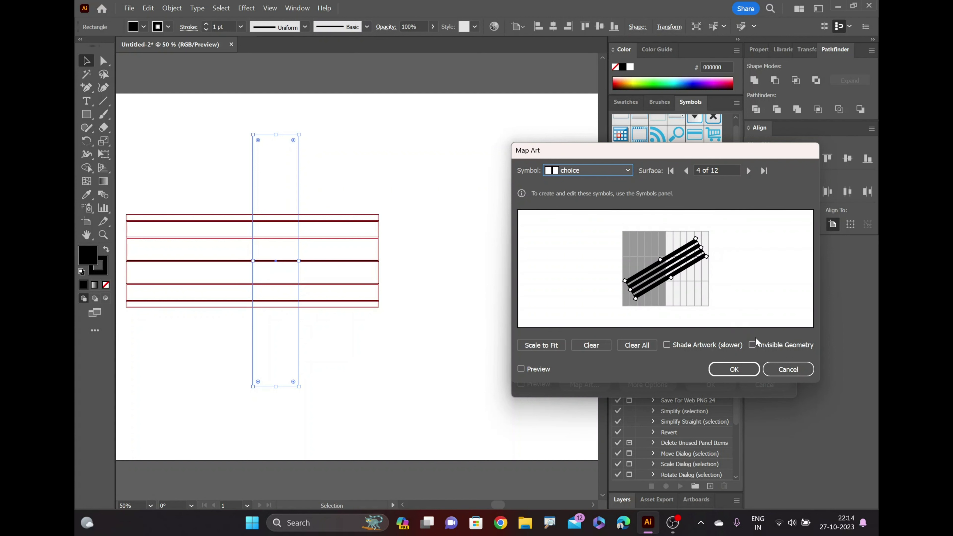
{"action": "left_click", "coordinate": [753, 345]}
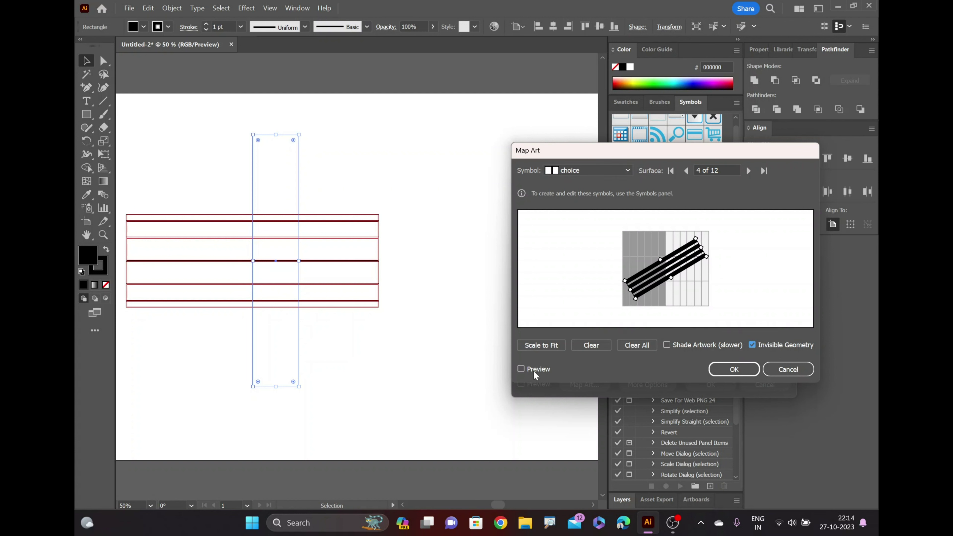
{"action": "left_click", "coordinate": [521, 369]}
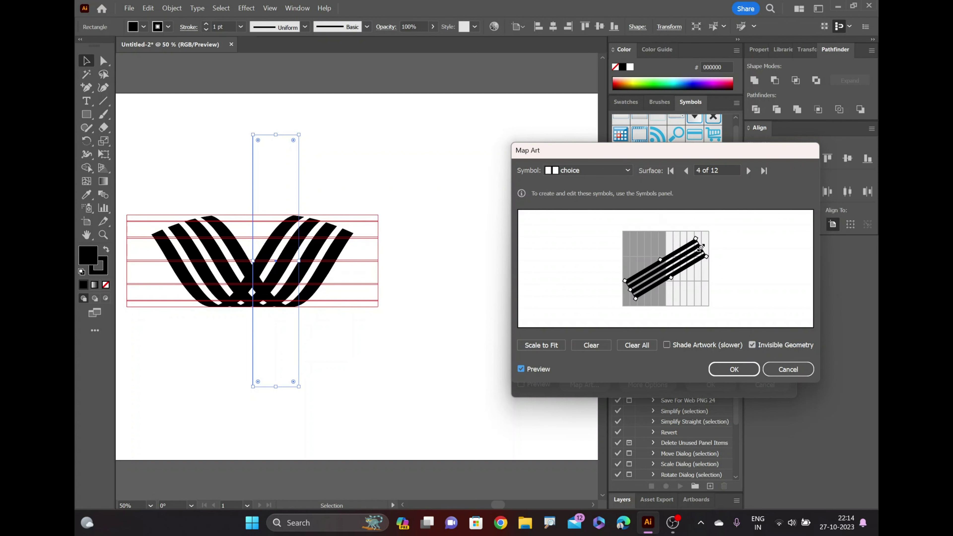
Enlarge, stretch and widen the mapped stripes into a twisted W, fine-tuning position and angle
{"action": "left_click_drag", "start_coordinate": [701, 247], "coordinate": [721, 235]}
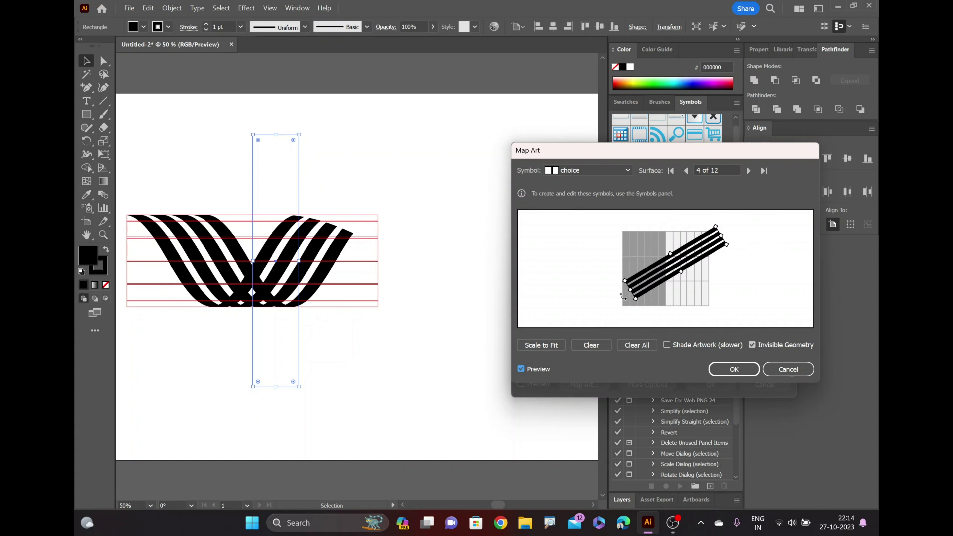
{"action": "left_click_drag", "start_coordinate": [630, 289], "coordinate": [612, 300]}
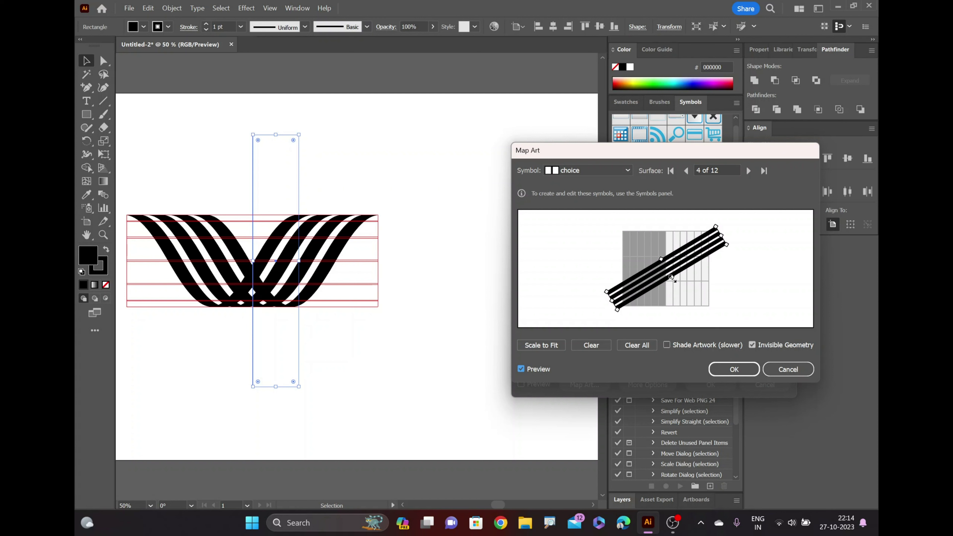
{"action": "left_click_drag", "start_coordinate": [671, 277], "coordinate": [673, 278]}
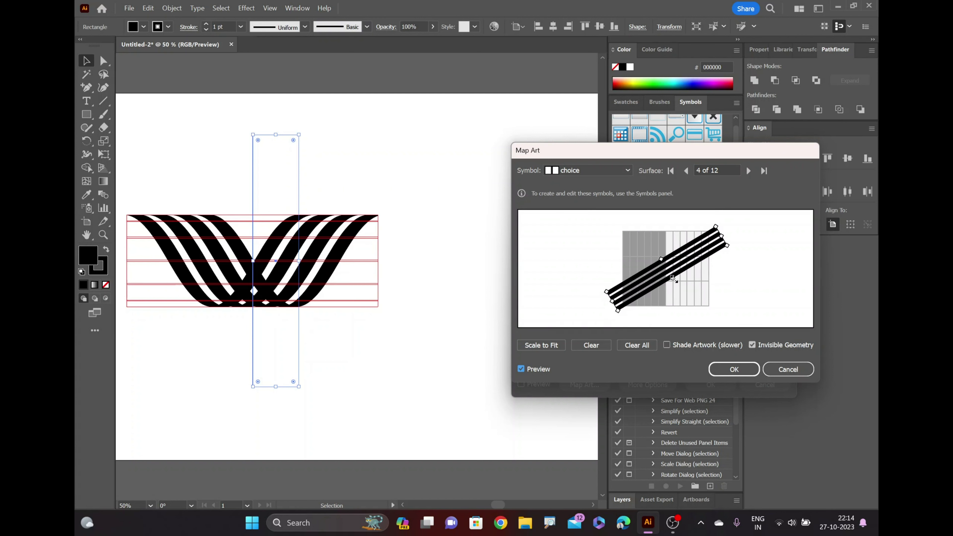
{"action": "left_click_drag", "start_coordinate": [673, 279], "coordinate": [674, 280]}
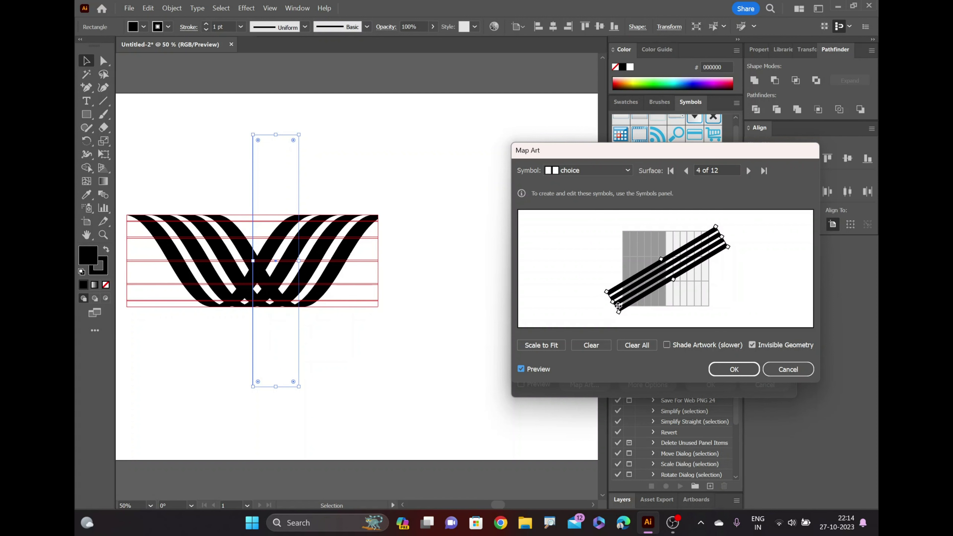
{"action": "left_click_drag", "start_coordinate": [603, 292], "coordinate": [601, 288]}
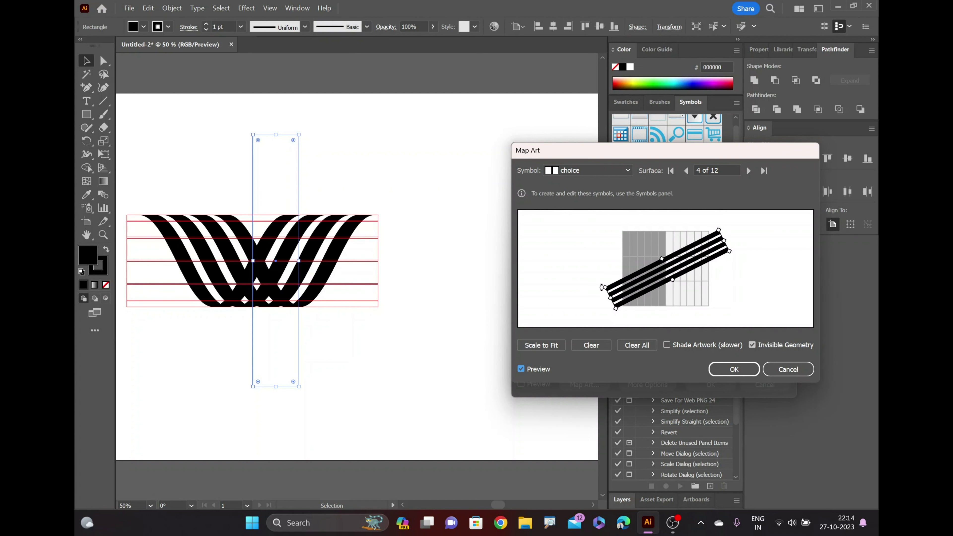
{"action": "left_click_drag", "start_coordinate": [601, 287], "coordinate": [602, 288]}
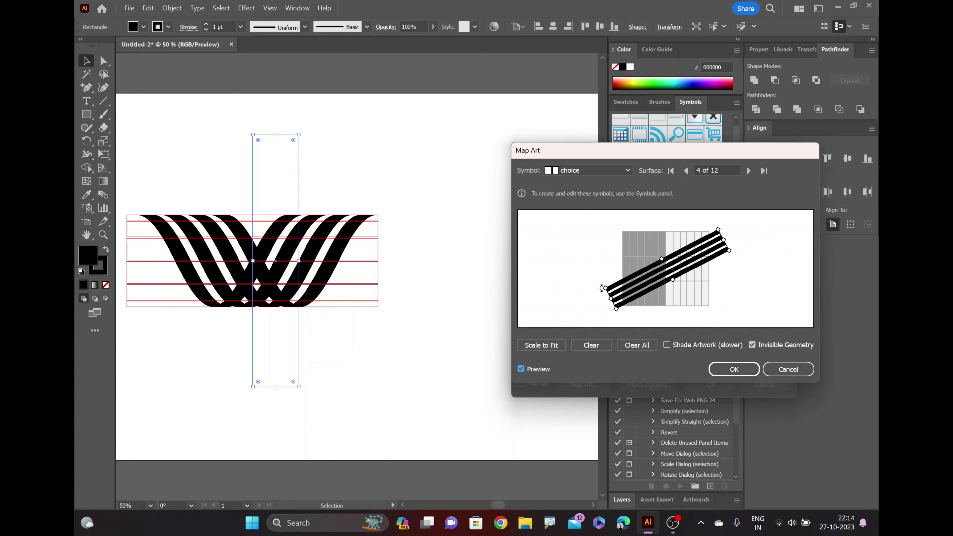
{"action": "left_click_drag", "start_coordinate": [660, 259], "coordinate": [660, 257]}
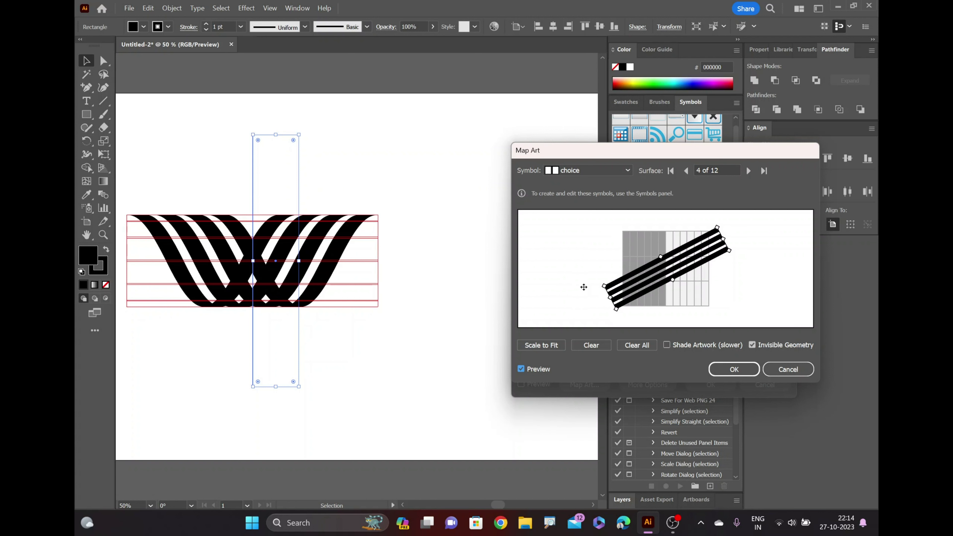
Accept the Map Art and 3D Revolve settings, then Expand Appearance on the W artwork
{"action": "left_click", "coordinate": [733, 369]}
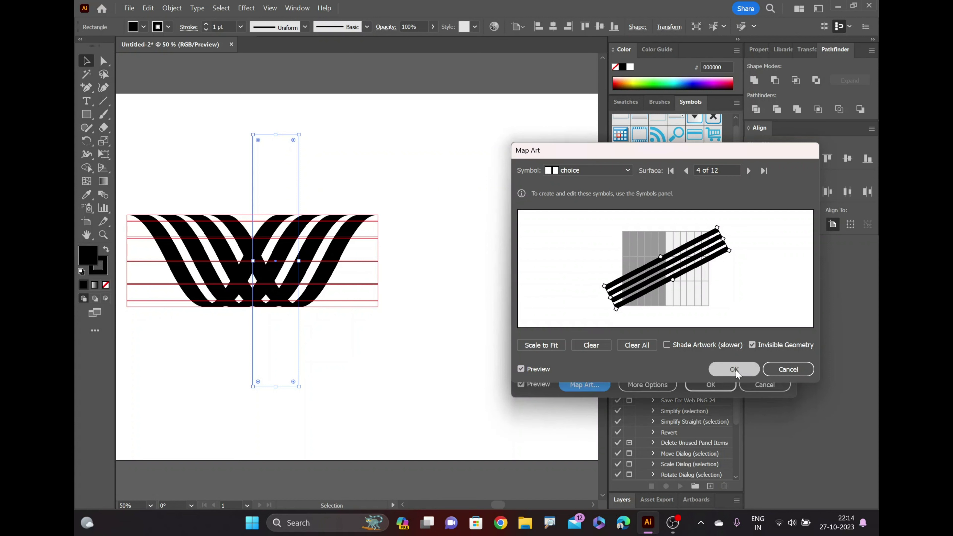
{"action": "left_click", "coordinate": [709, 385]}
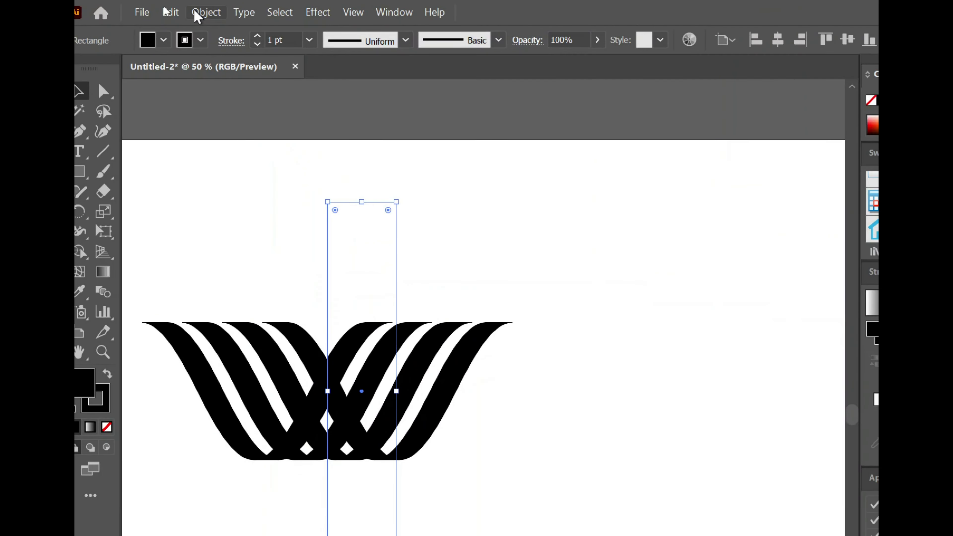
{"action": "left_click", "coordinate": [170, 8]}
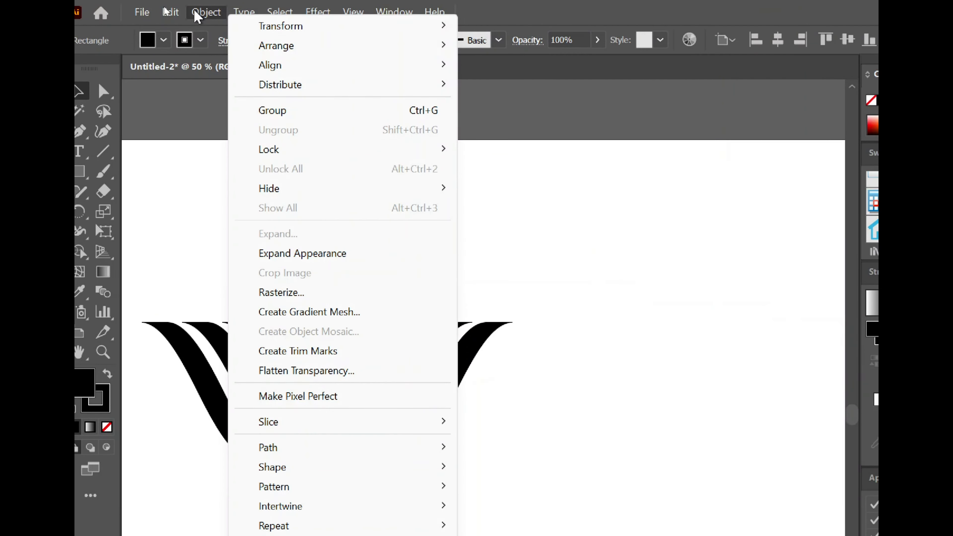
{"action": "left_click", "coordinate": [302, 254]}
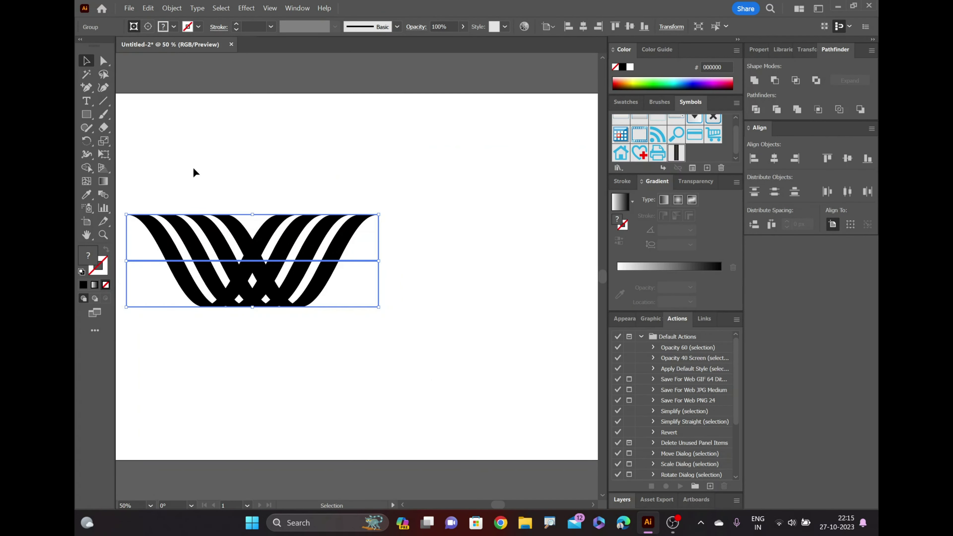
Shift the W artwork slightly right and reselect it as a whole group
{"action": "left_click_drag", "start_coordinate": [252, 264], "coordinate": [333, 275]}
{"action": "key", "text": "a"}
{"action": "left_click", "coordinate": [186, 148]}
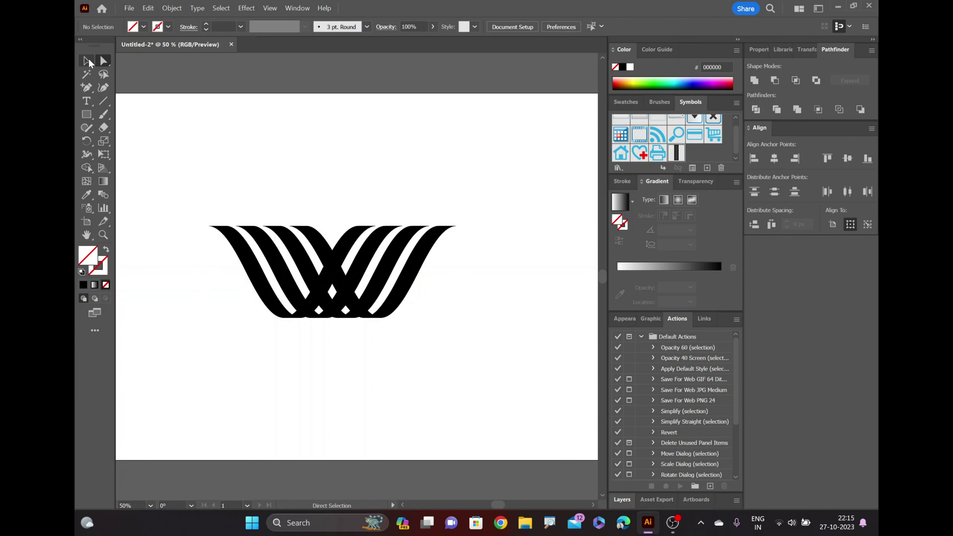
{"action": "left_click", "coordinate": [86, 61]}
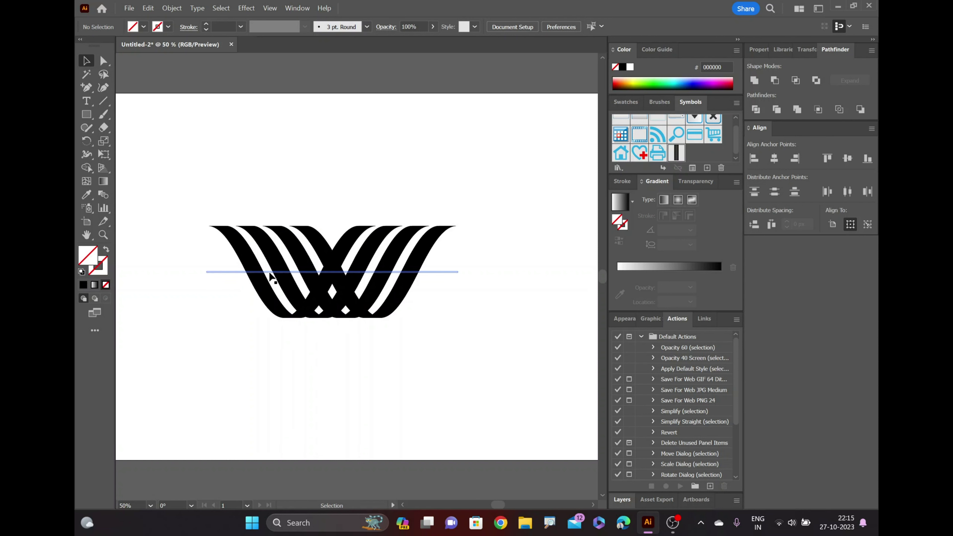
{"action": "left_click", "coordinate": [232, 223]}
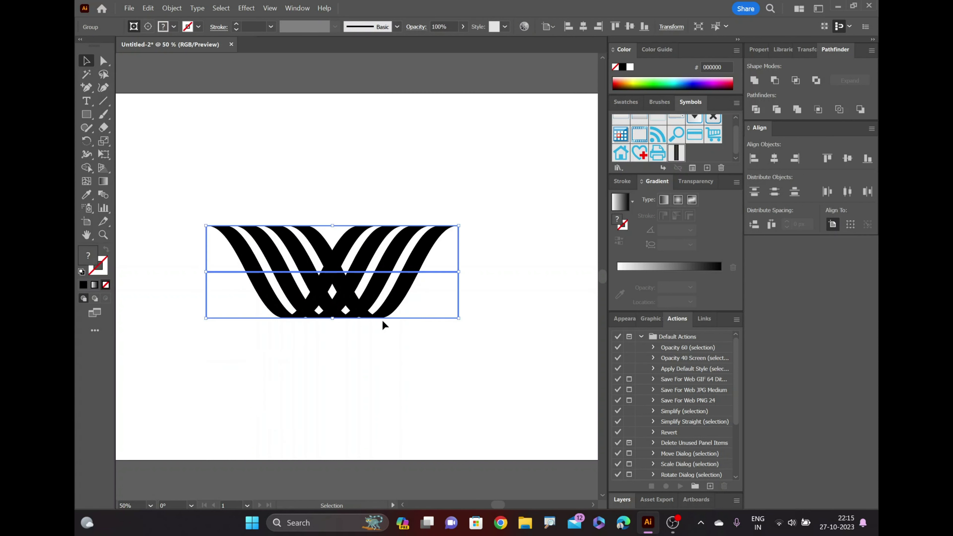
Ungroup the W artwork twice and release its clipping mask
{"action": "right_click", "coordinate": [294, 252]}
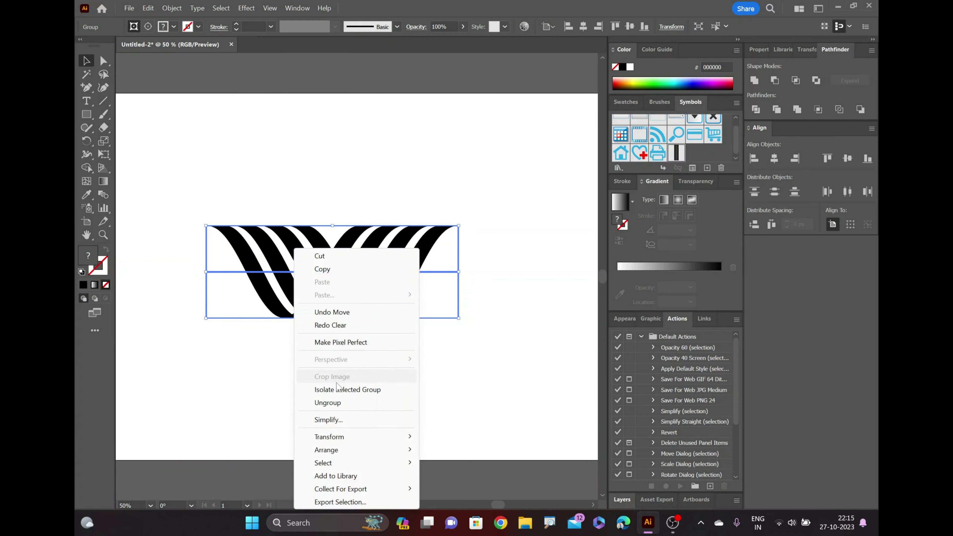
{"action": "left_click", "coordinate": [327, 403]}
{"action": "right_click", "coordinate": [307, 258]}
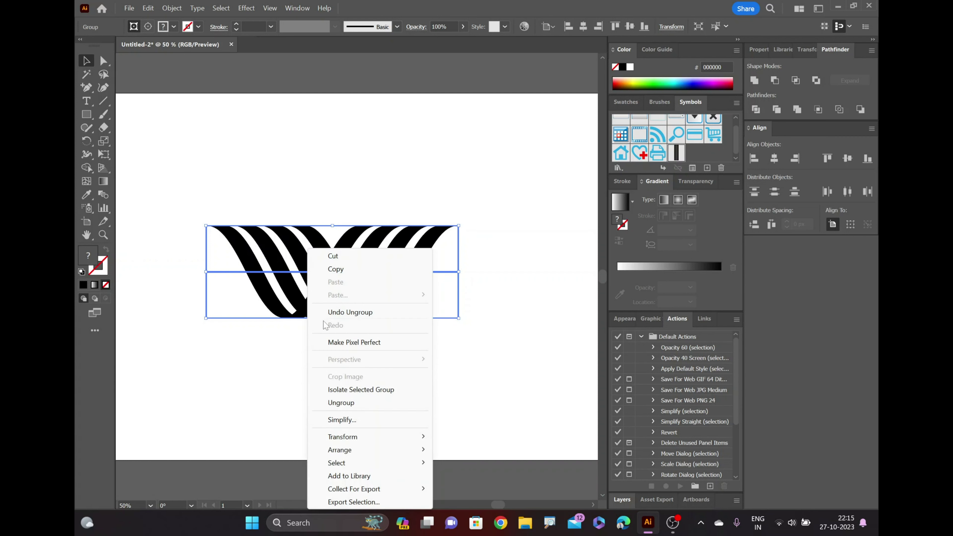
{"action": "left_click", "coordinate": [330, 402]}
{"action": "right_click", "coordinate": [312, 259]}
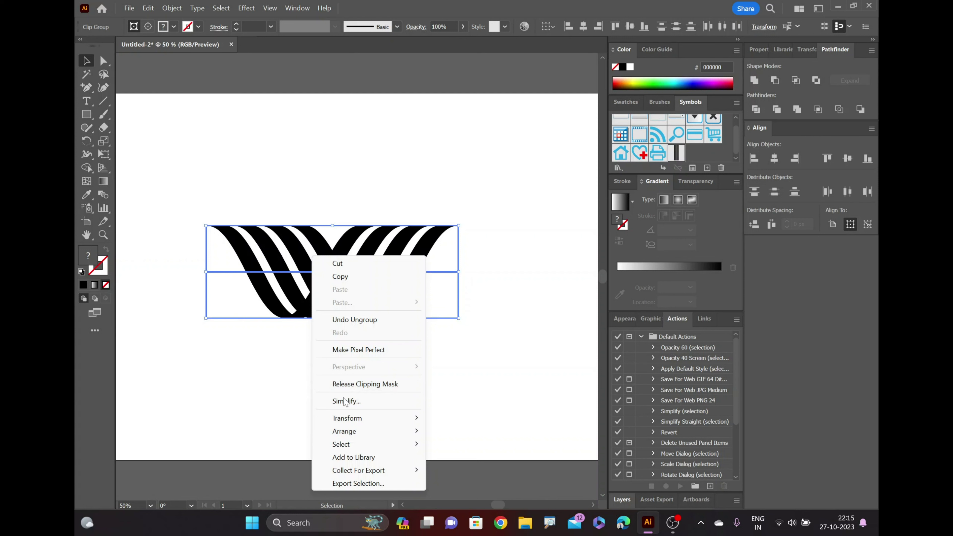
{"action": "left_click", "coordinate": [353, 384]}
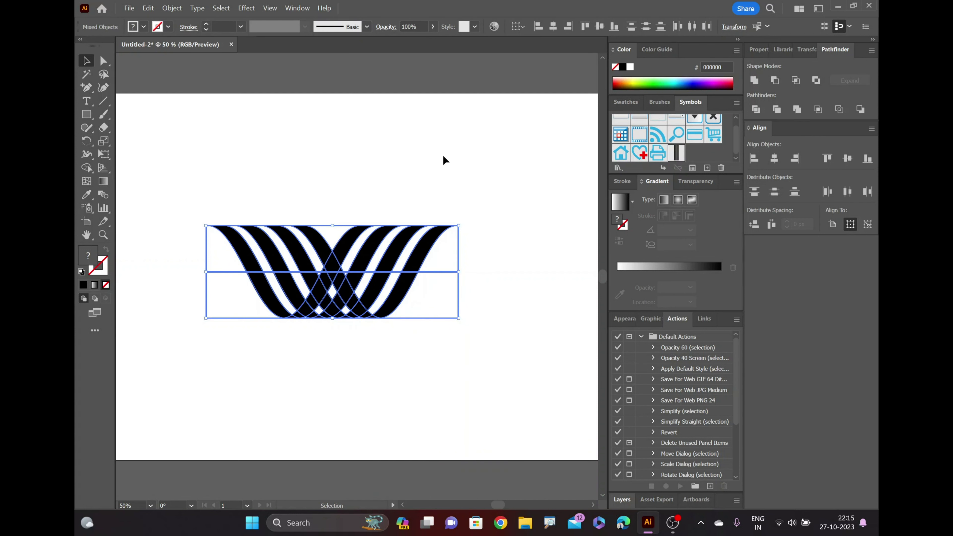
Delete the W's left-edge anchor points and the straight top-edge path
{"action": "left_click", "coordinate": [102, 63]}
{"action": "left_click", "coordinate": [190, 192]}
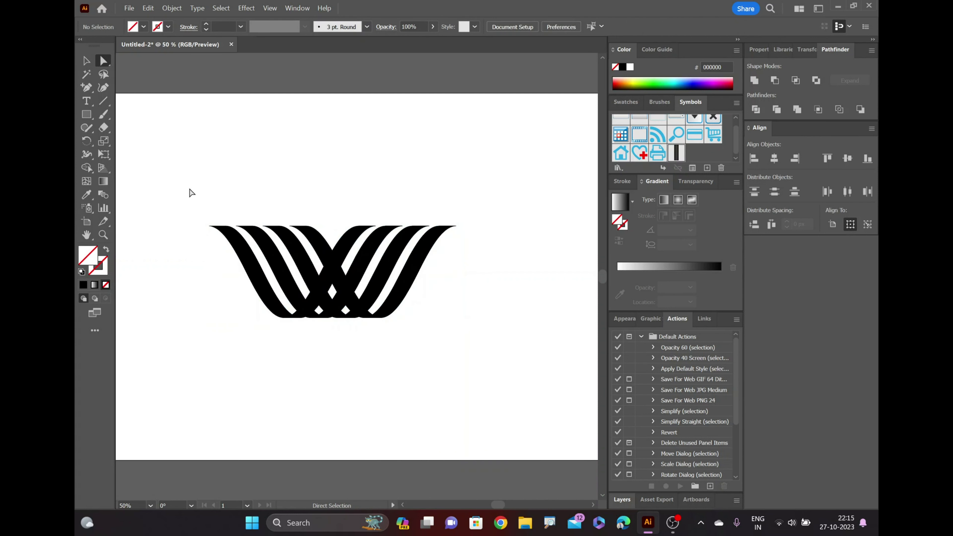
{"action": "left_click_drag", "start_coordinate": [180, 238], "coordinate": [224, 298]}
{"action": "key", "text": "Delete"}
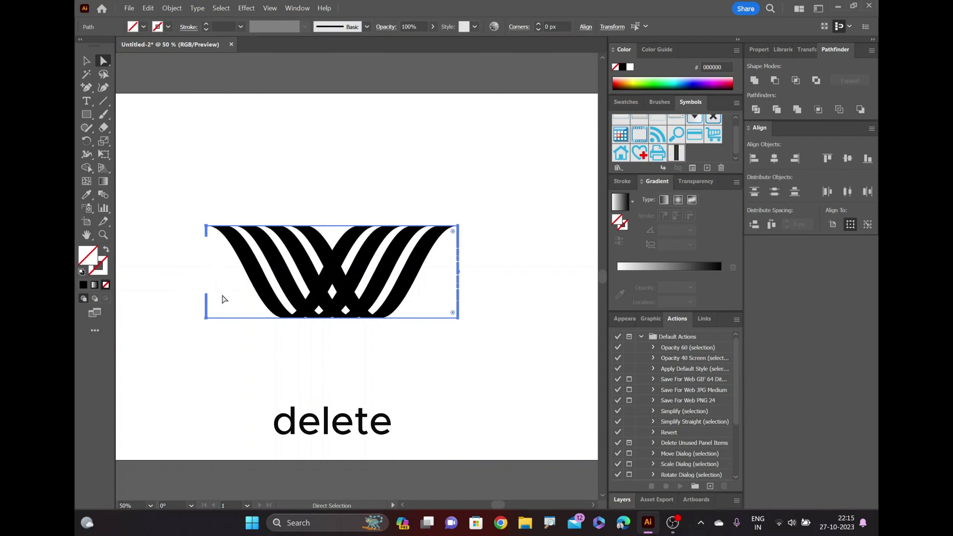
{"action": "left_click", "coordinate": [209, 297]}
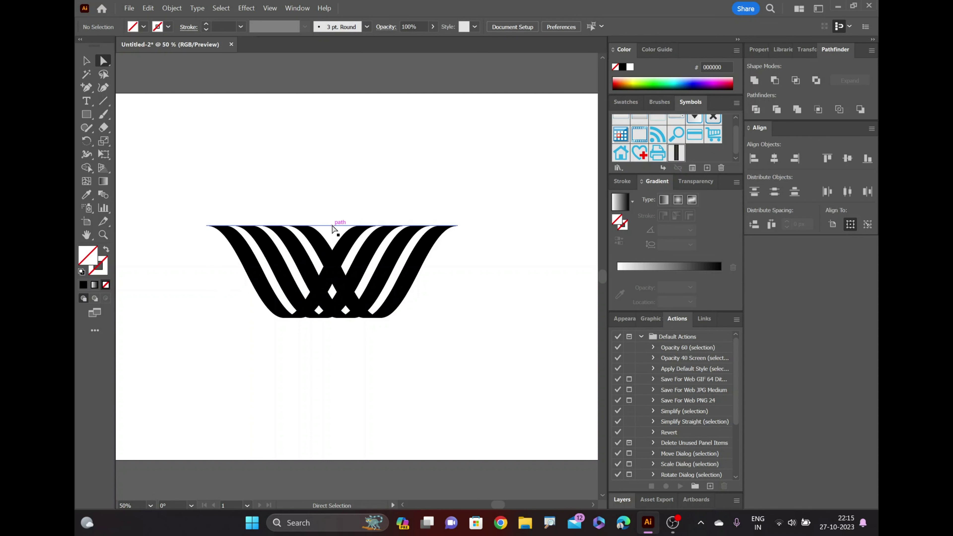
{"action": "left_click", "coordinate": [332, 226]}
{"action": "key", "text": "Delete"}
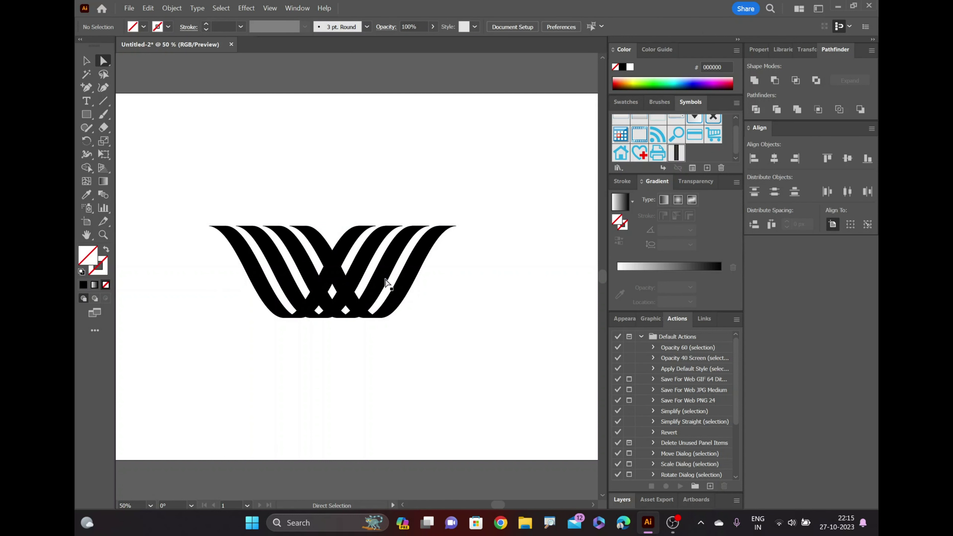
Remove the stray vertical segment at the W's right edge
{"action": "left_click_drag", "start_coordinate": [502, 213], "coordinate": [272, 330]}
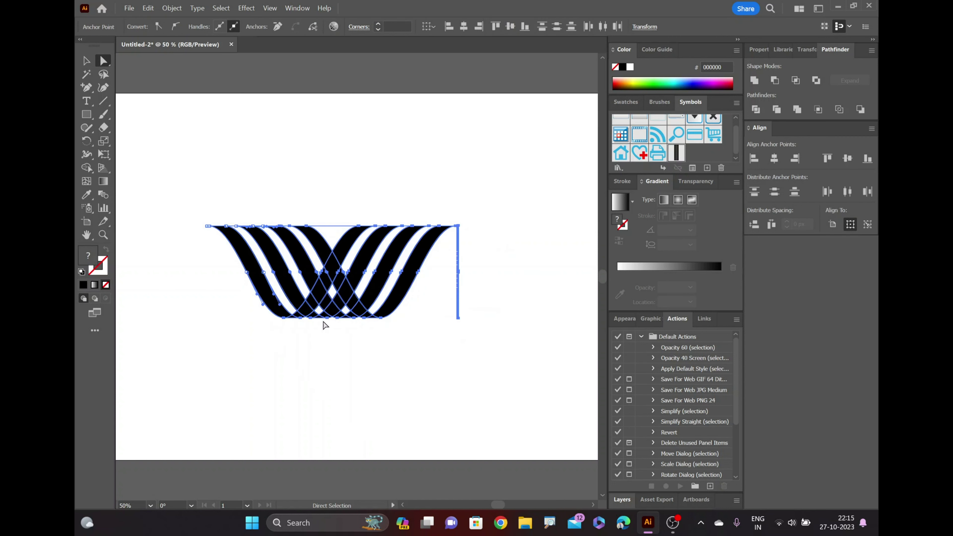
{"action": "left_click", "coordinate": [528, 251]}
{"action": "left_click_drag", "start_coordinate": [527, 247], "coordinate": [450, 313]}
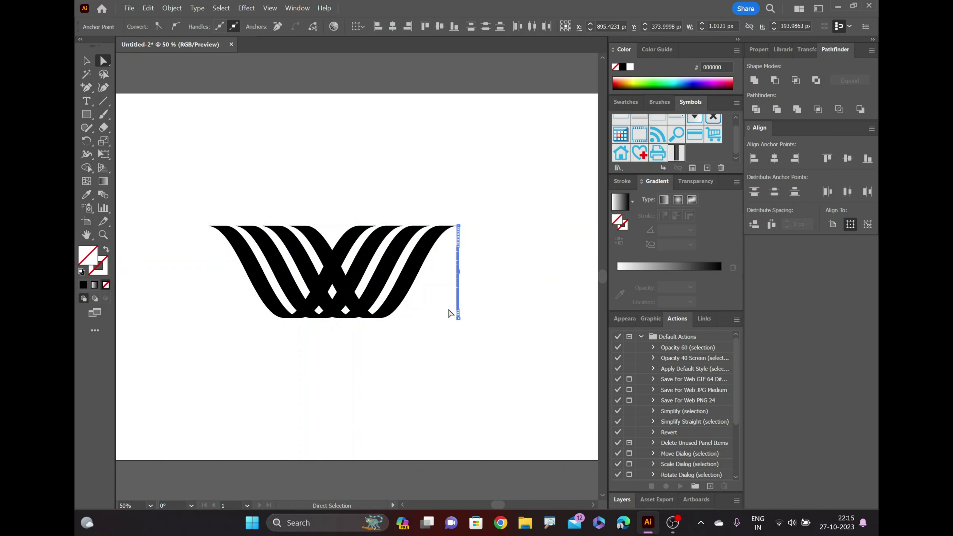
{"action": "key", "text": "Delete"}
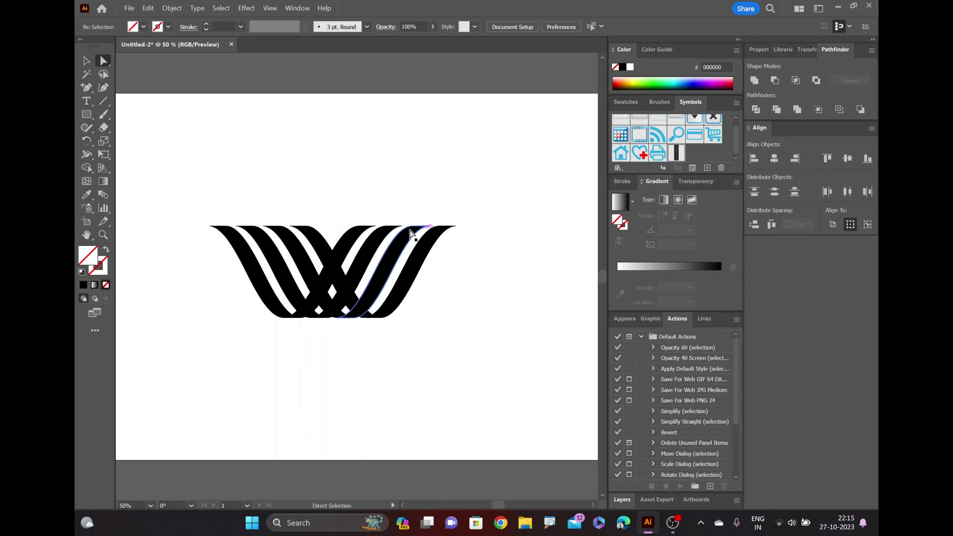
Check the remaining W stripe paths by selecting them, then deselect everything
{"action": "left_click", "coordinate": [335, 227]}
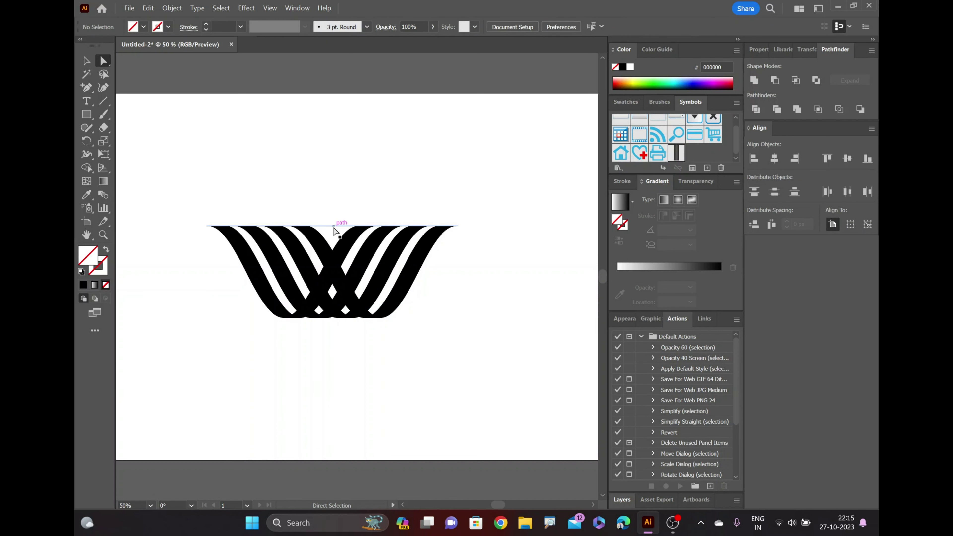
{"action": "left_click", "coordinate": [334, 227]}
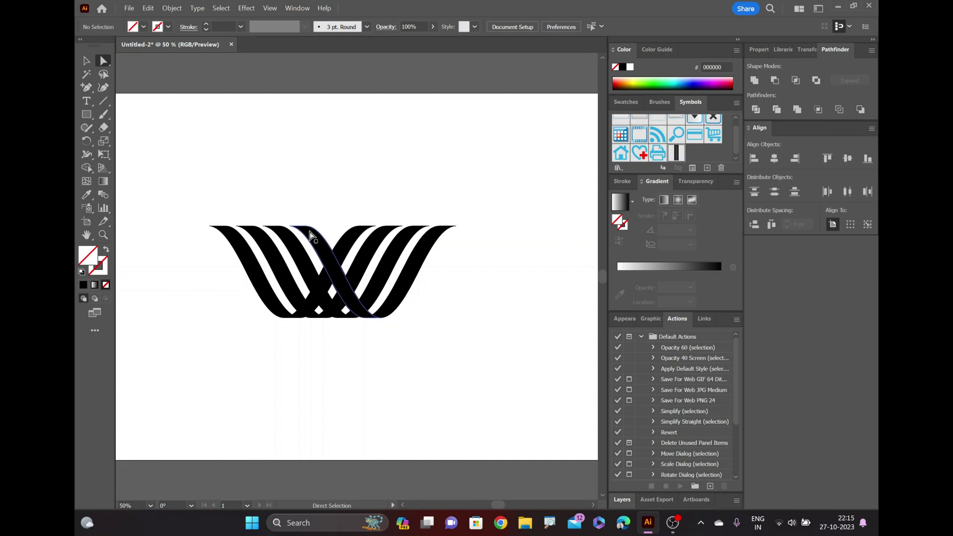
{"action": "left_click_drag", "start_coordinate": [190, 216], "coordinate": [405, 341]}
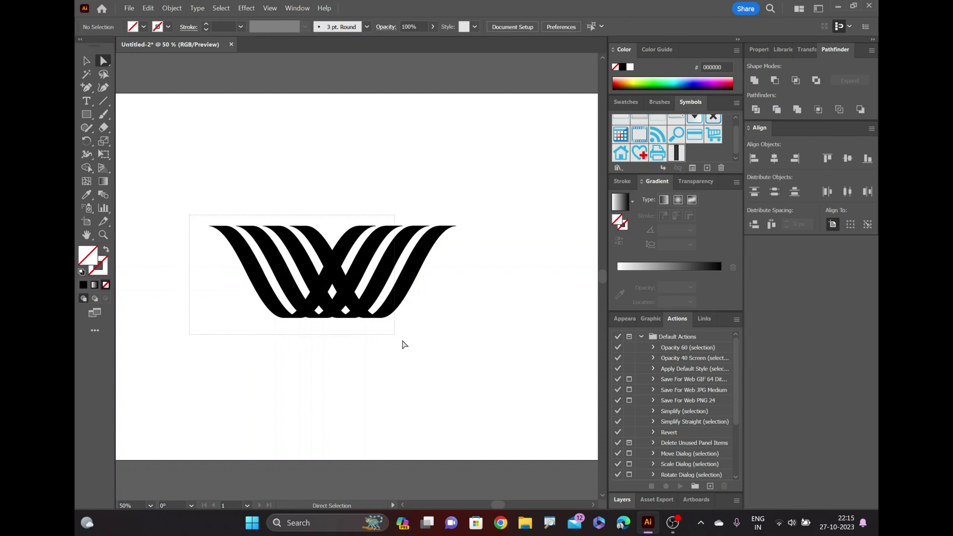
{"action": "left_click", "coordinate": [333, 182]}
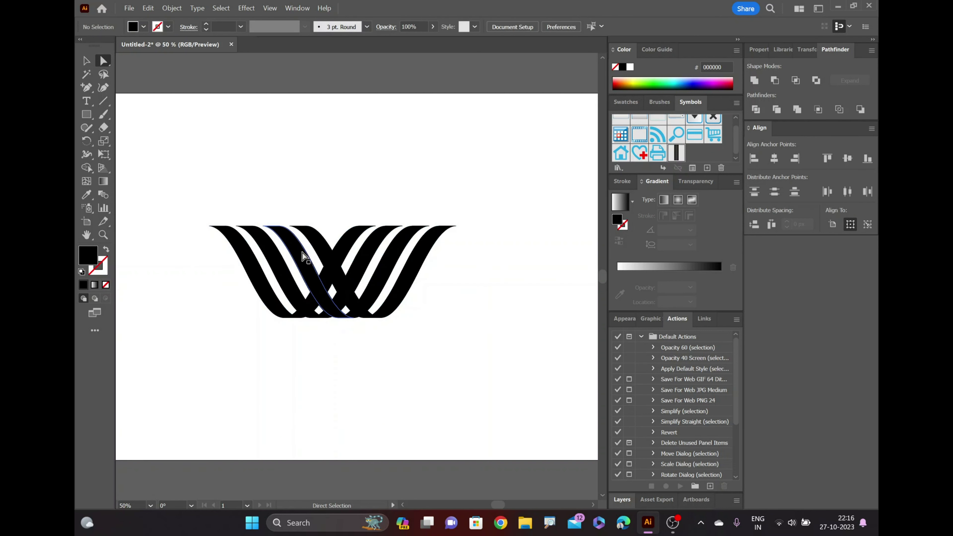
{"action": "left_click", "coordinate": [318, 255]}
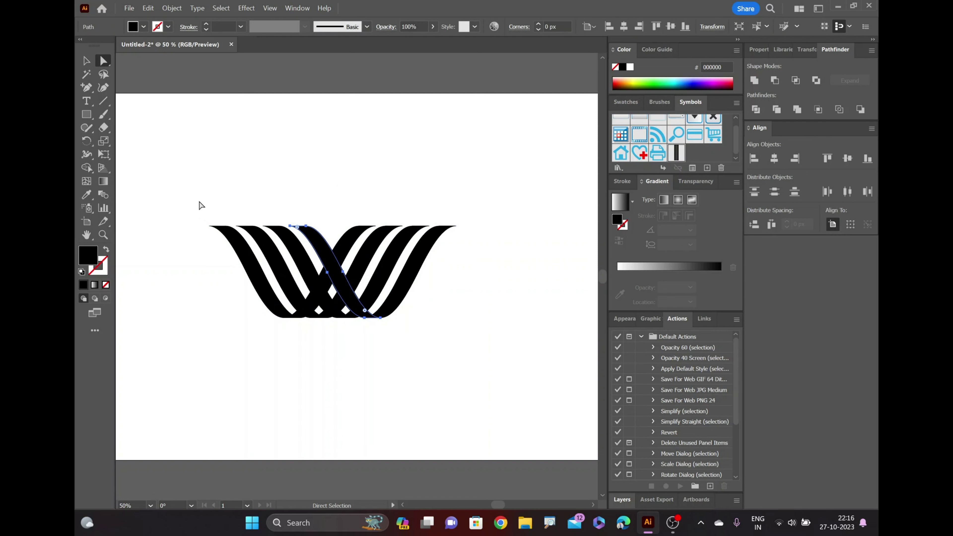
{"action": "left_click_drag", "start_coordinate": [198, 206], "coordinate": [442, 347]}
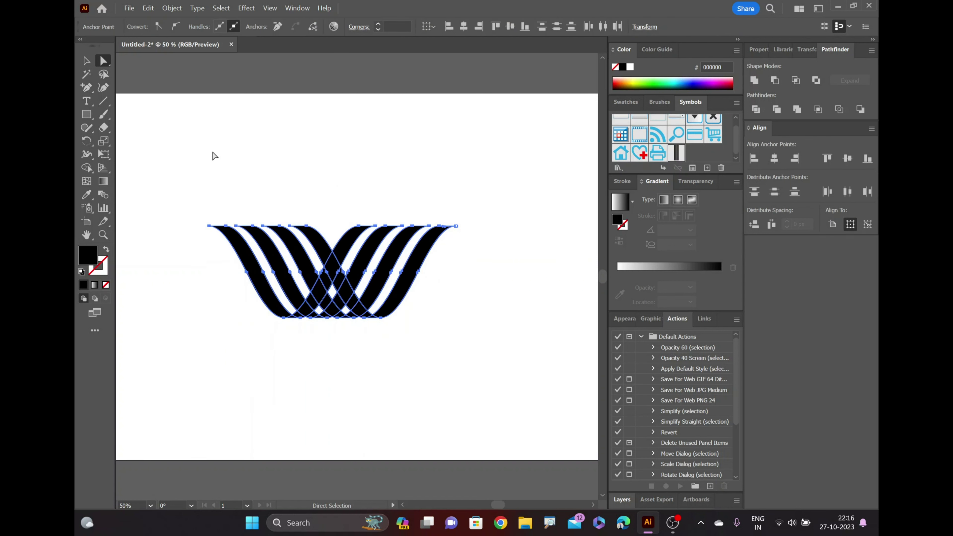
{"action": "key", "text": "v"}
{"action": "left_click", "coordinate": [286, 184]}
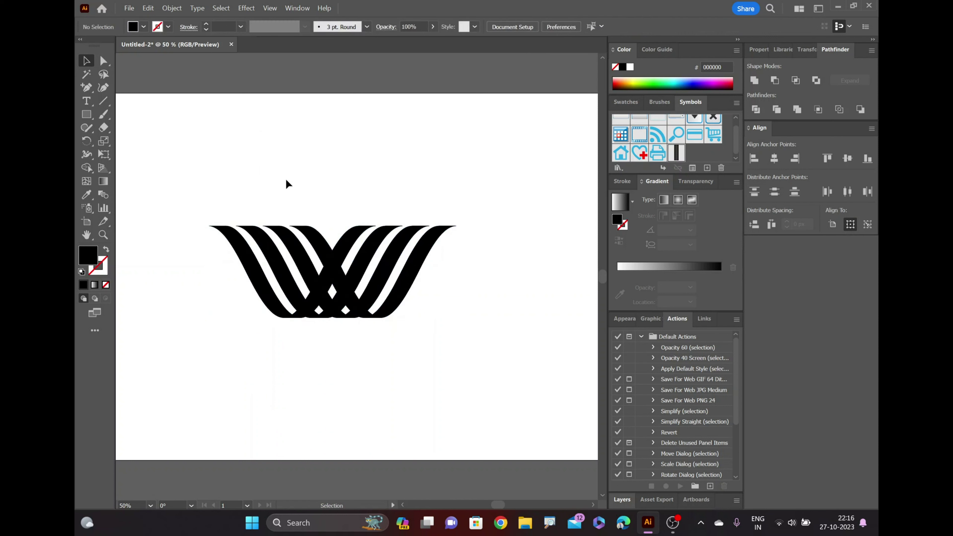
Move the W group left and place an overlapping copy to its right
{"action": "left_click", "coordinate": [400, 314]}
{"action": "left_click_drag", "start_coordinate": [331, 271], "coordinate": [313, 272]}
{"action": "left_click", "coordinate": [319, 192]}
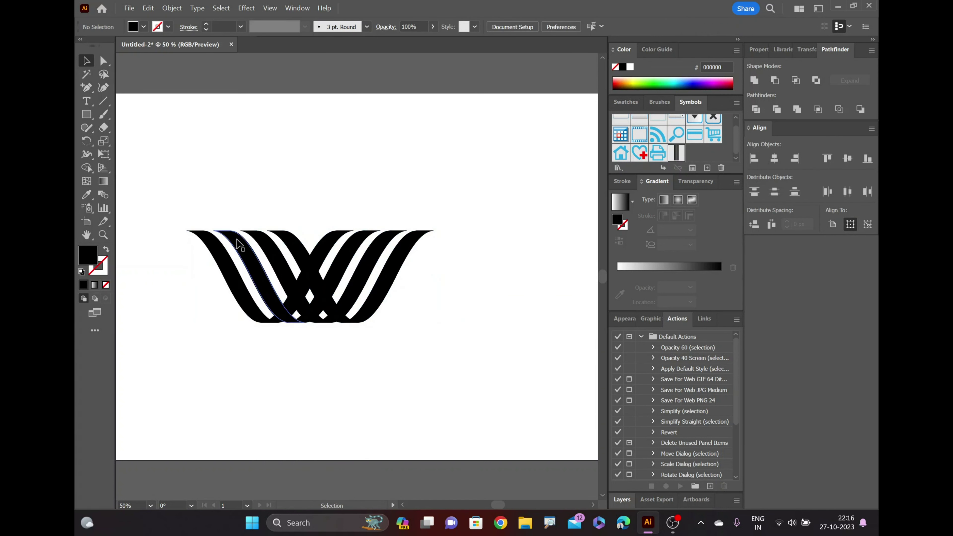
{"action": "left_click", "coordinate": [229, 280]}
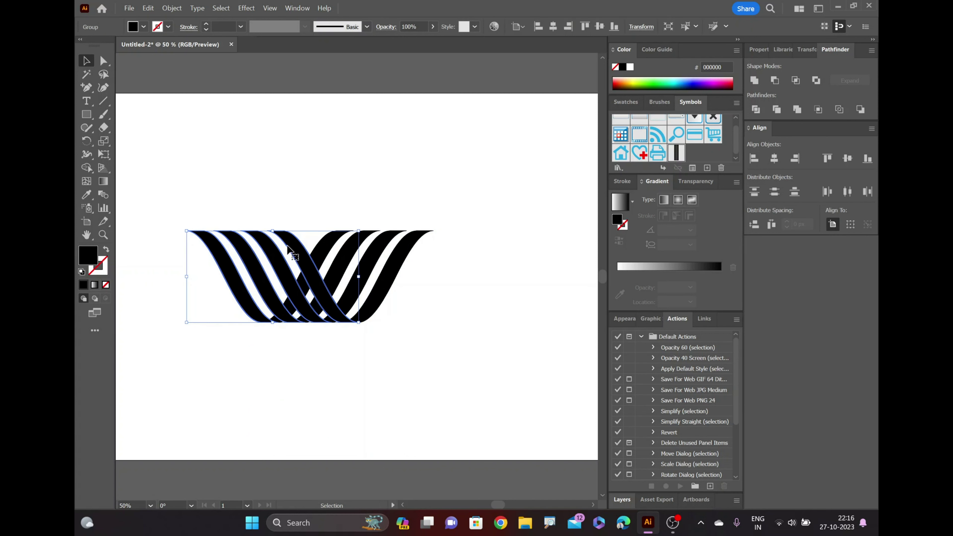
{"action": "left_click_drag", "start_coordinate": [286, 276], "coordinate": [442, 277]}
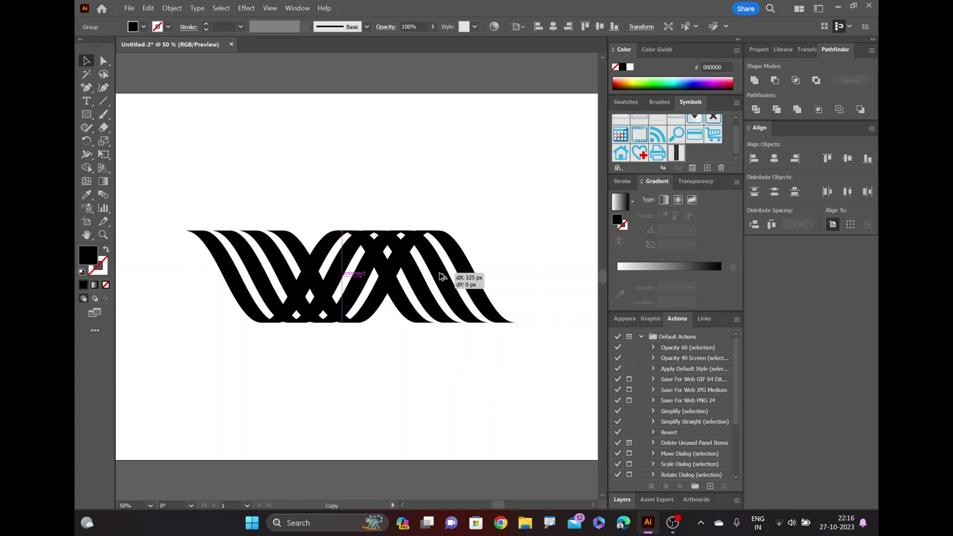
{"action": "left_click_drag", "start_coordinate": [442, 276], "coordinate": [436, 277]}
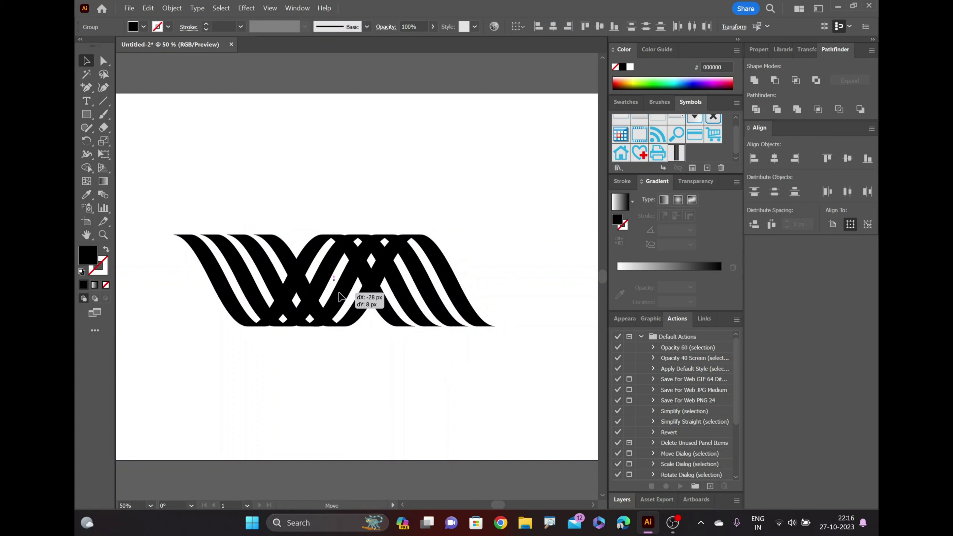
Shift the whole two-part ribbon slightly left and select both groups
{"action": "key", "text": "ctrl+a"}
{"action": "left_click_drag", "start_coordinate": [362, 298], "coordinate": [348, 299]}
{"action": "left_click", "coordinate": [331, 188]}
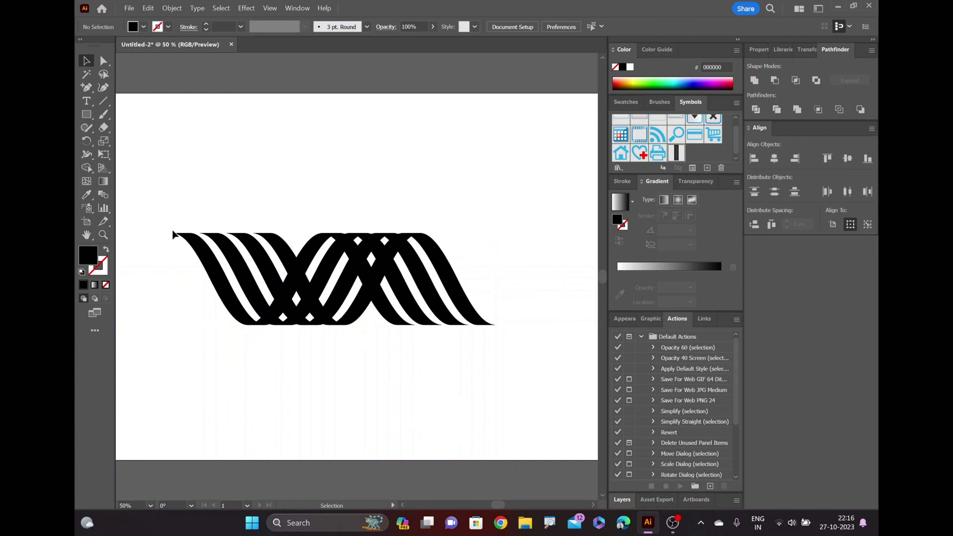
{"action": "left_click_drag", "start_coordinate": [143, 186], "coordinate": [507, 411]}
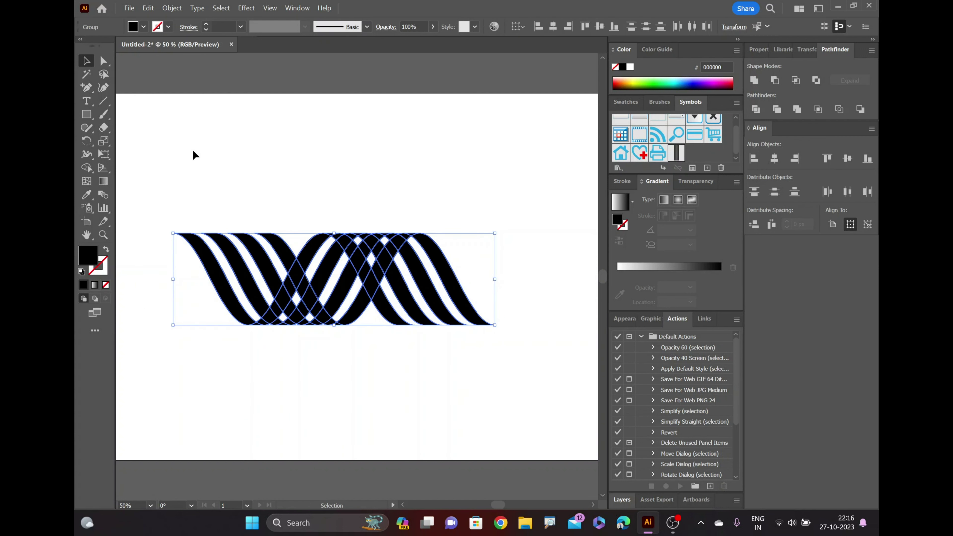
Change the twisted ribbon's fill from black to the #808080 mid-grey swatch
{"action": "left_click", "coordinate": [132, 29]}
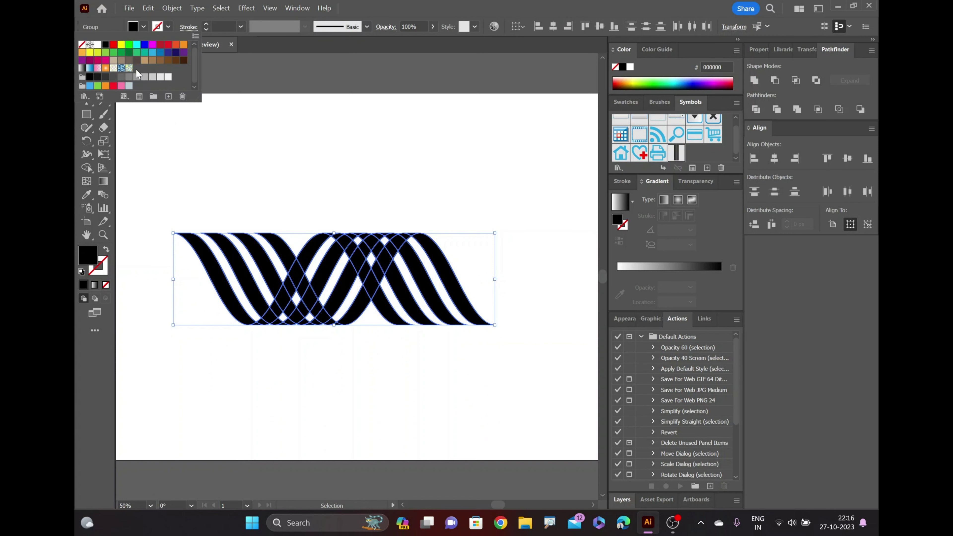
{"action": "left_click", "coordinate": [128, 77]}
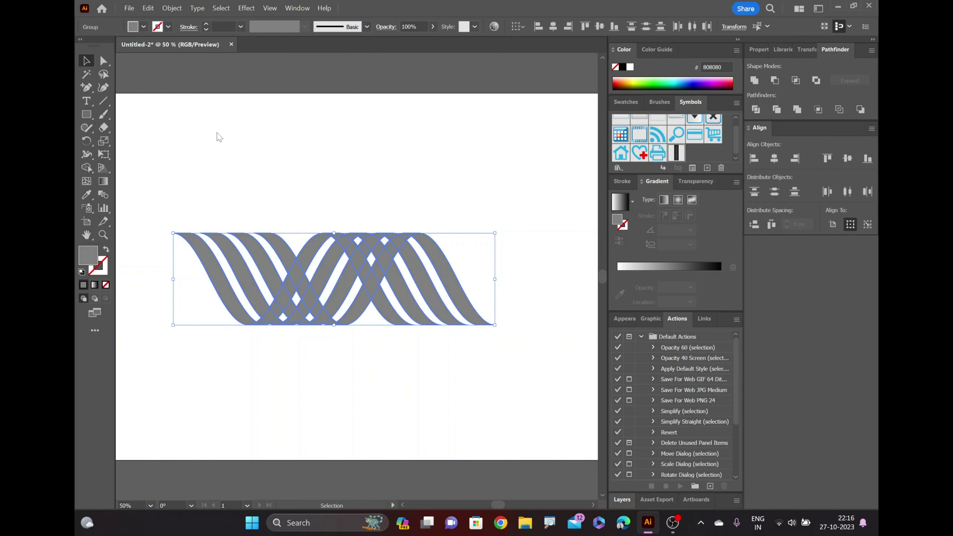
{"action": "left_click", "coordinate": [249, 165]}
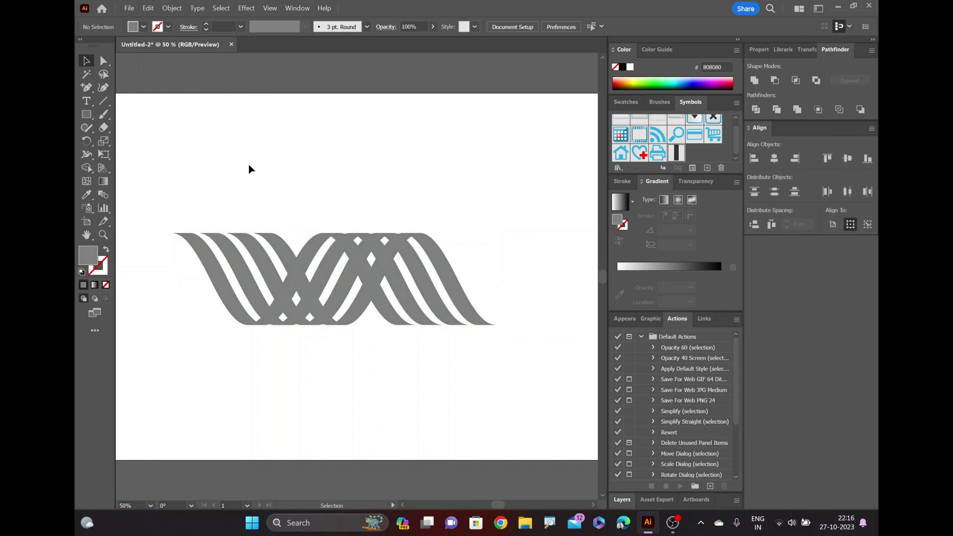
{"action": "left_click", "coordinate": [207, 263]}
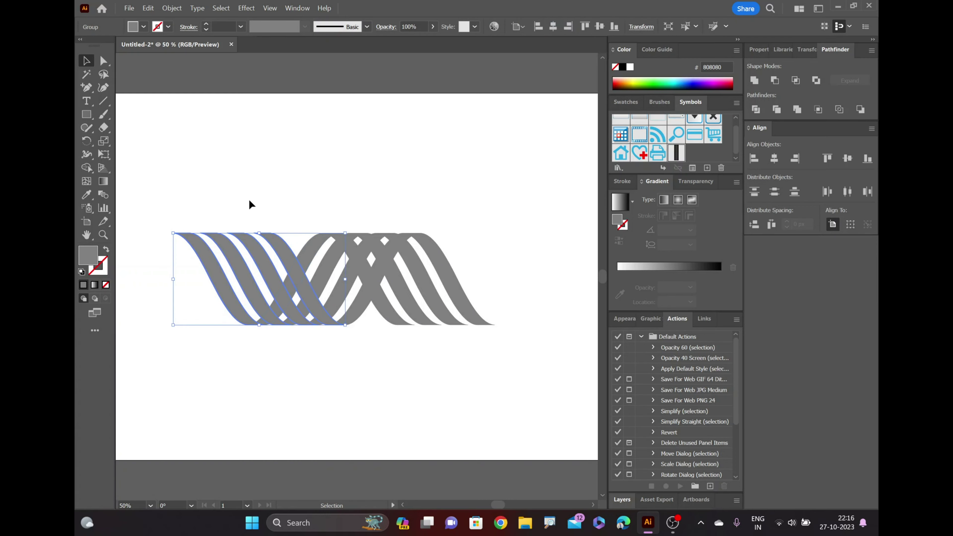
Add a classic 3D Extrude & Bevel to the left ribbon group with all rotations at 0°
{"action": "key", "text": "a"}
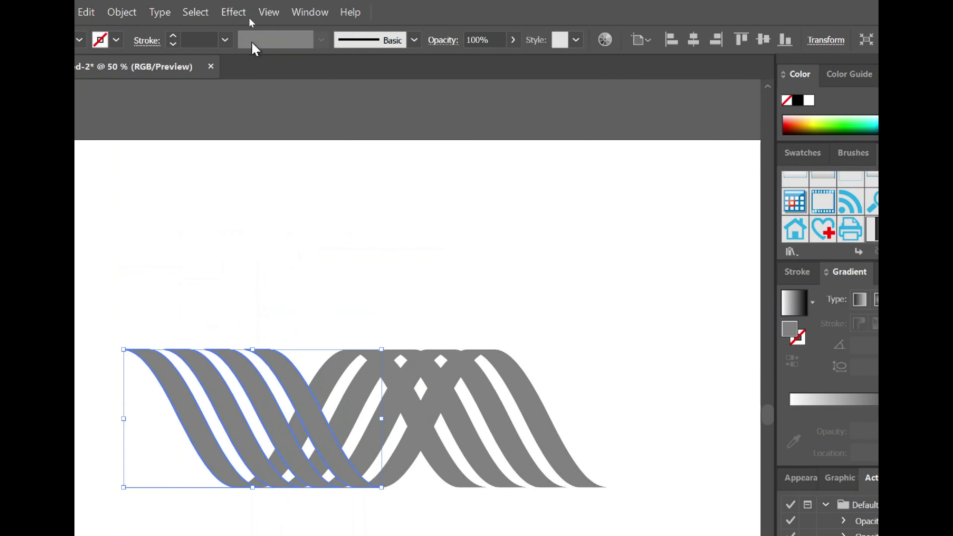
{"action": "left_click", "coordinate": [247, 7]}
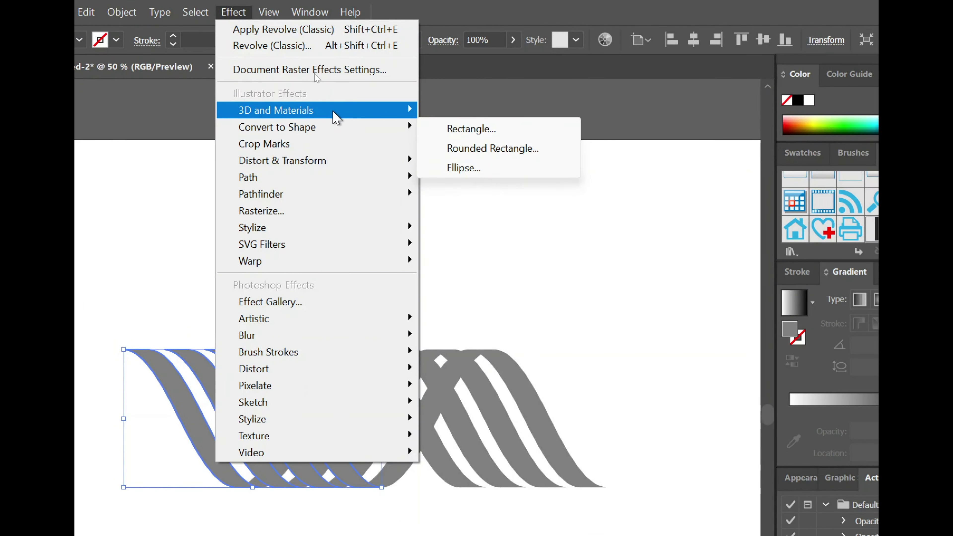
{"action": "mouse_move", "coordinate": [276, 111]}
{"action": "mouse_move", "coordinate": [472, 209]}
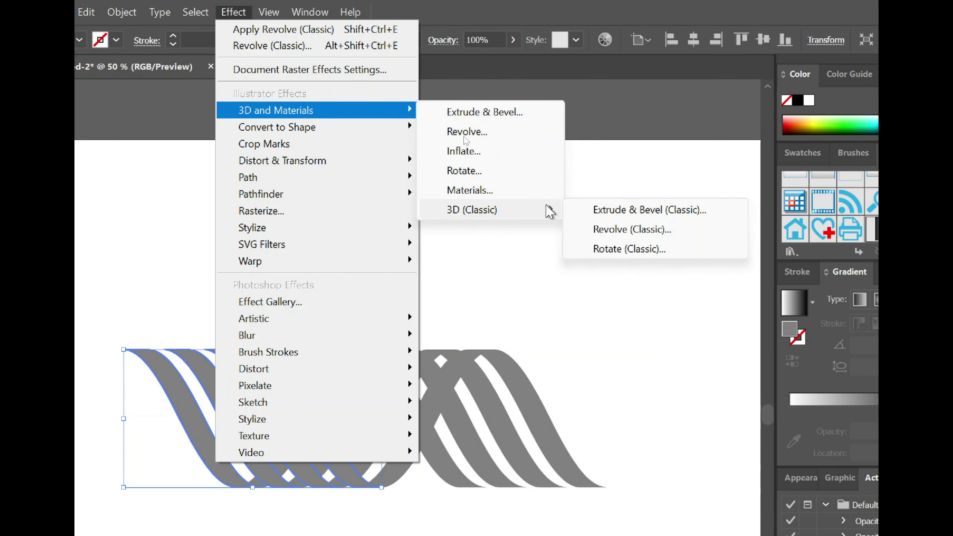
{"action": "left_click", "coordinate": [616, 208]}
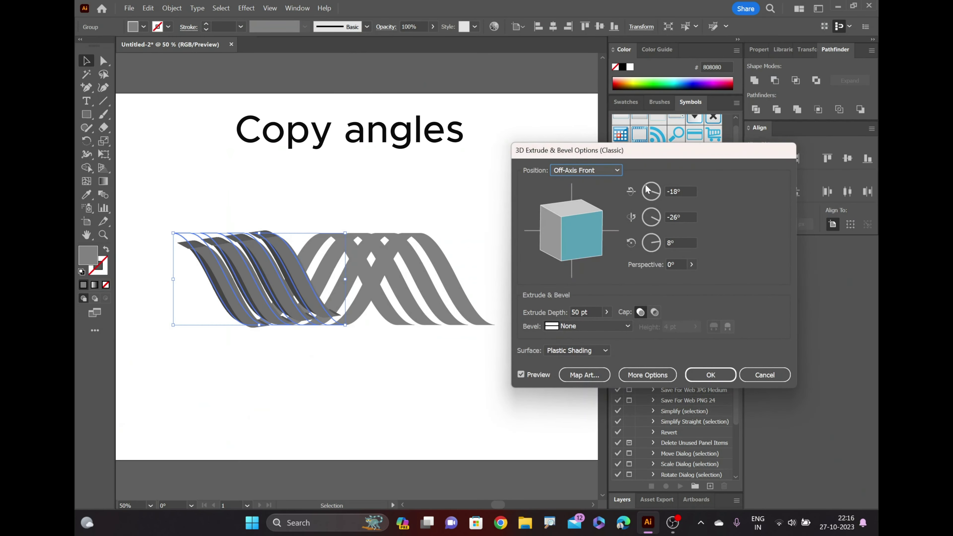
{"action": "left_click", "coordinate": [683, 191]}
{"action": "key", "text": "BackSpace"}
{"action": "key", "text": "BackSpace"}
{"action": "key", "text": "BackSpace"}
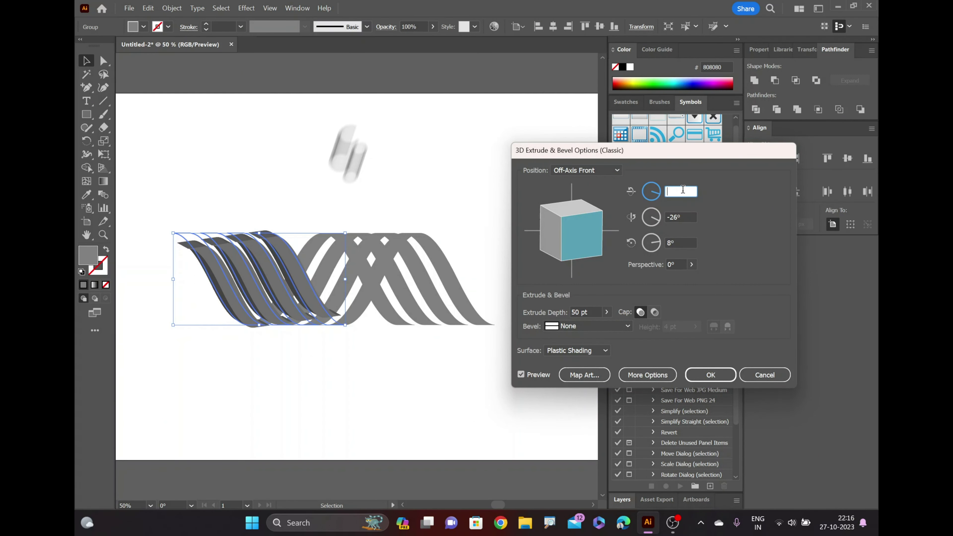
{"action": "type", "text": "0"}
{"action": "left_click", "coordinate": [686, 216]}
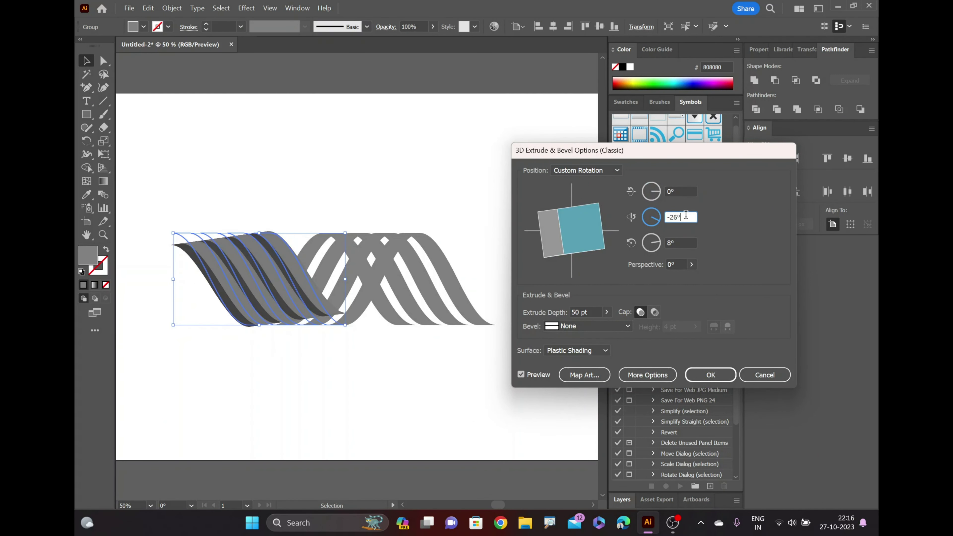
{"action": "type", "text": "0"}
{"action": "left_click", "coordinate": [676, 243]}
{"action": "type", "text": "0"}
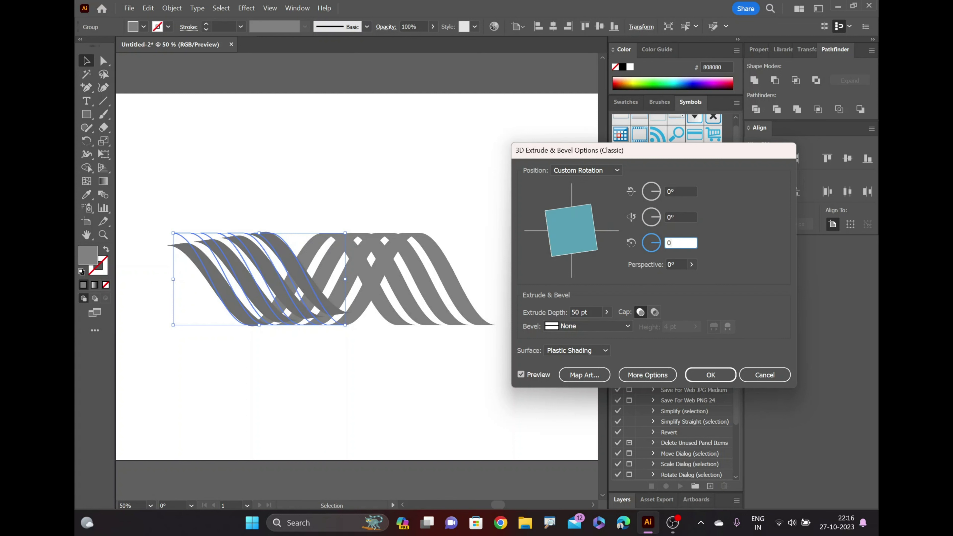
{"action": "left_click", "coordinate": [670, 264]}
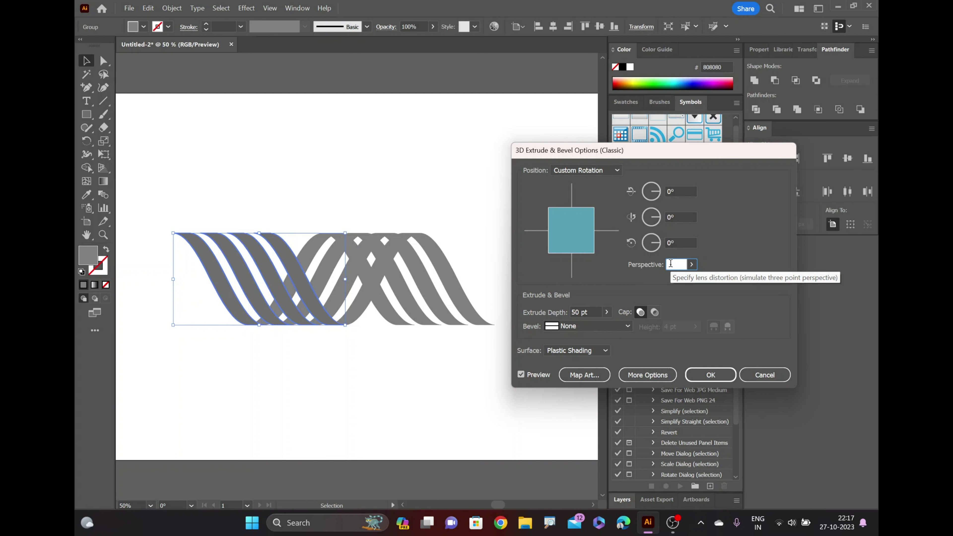
{"action": "type", "text": "10"}
Set the extrusion to 10° perspective and 106 pt depth, and apply it
{"action": "double_click", "coordinate": [579, 311]}
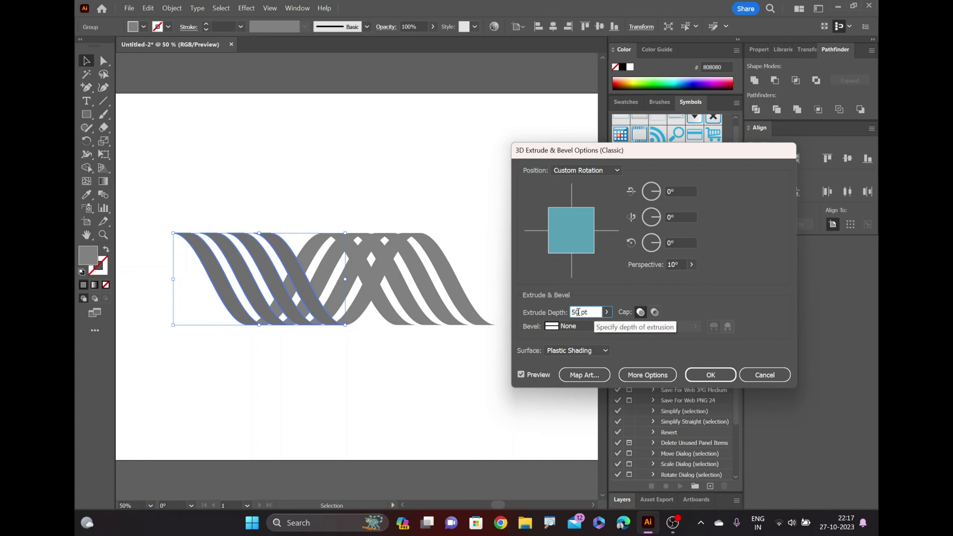
{"action": "key", "text": "BackSpace"}
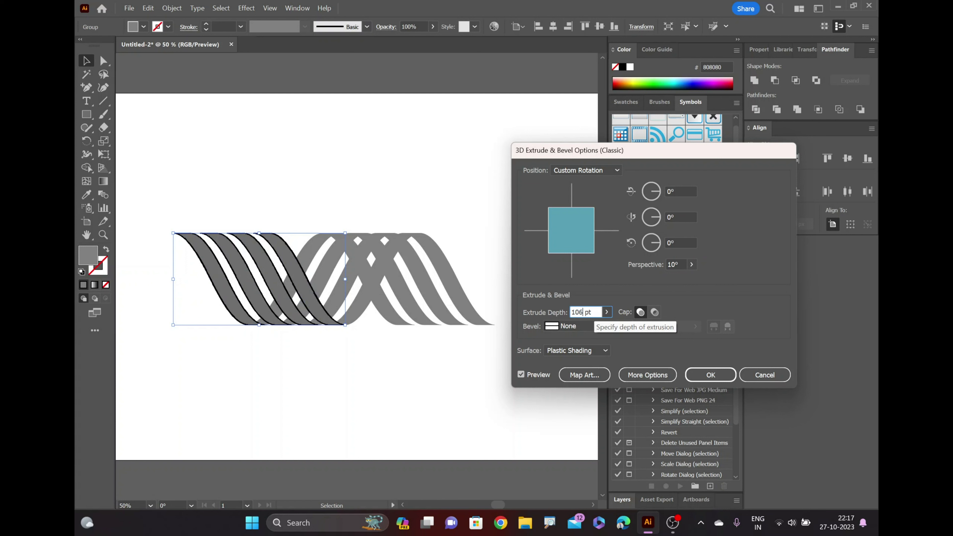
{"action": "left_click", "coordinate": [669, 217]}
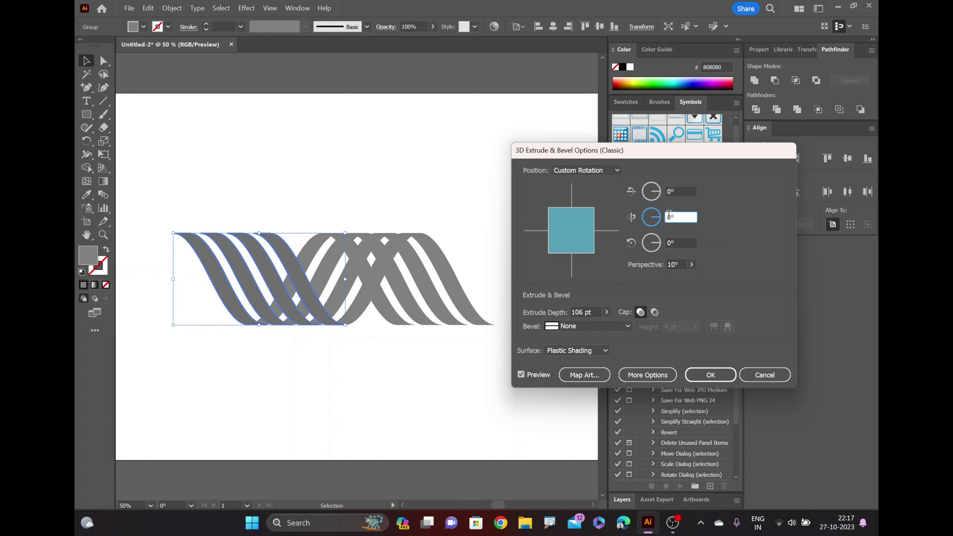
{"action": "key", "text": "Up"}
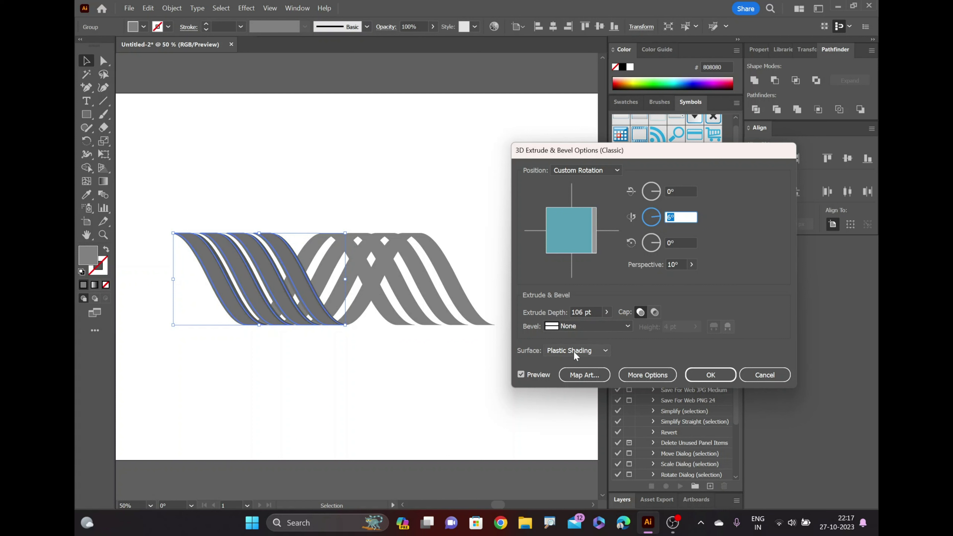
{"action": "left_click", "coordinate": [710, 375]}
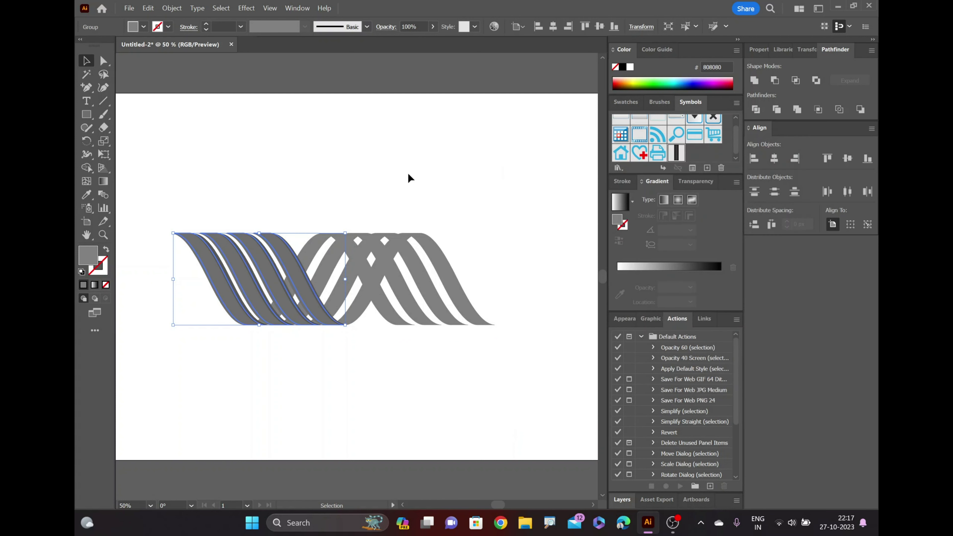
{"action": "left_click", "coordinate": [378, 207]}
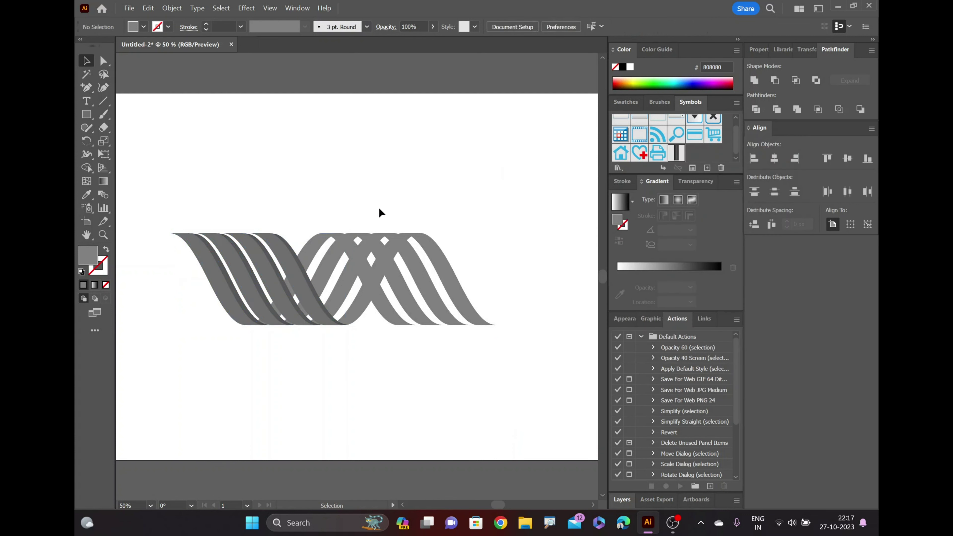
Add a classic 3D Extrude & Bevel to the right ribbon group with rotations 0°/6°
{"action": "left_click", "coordinate": [371, 282]}
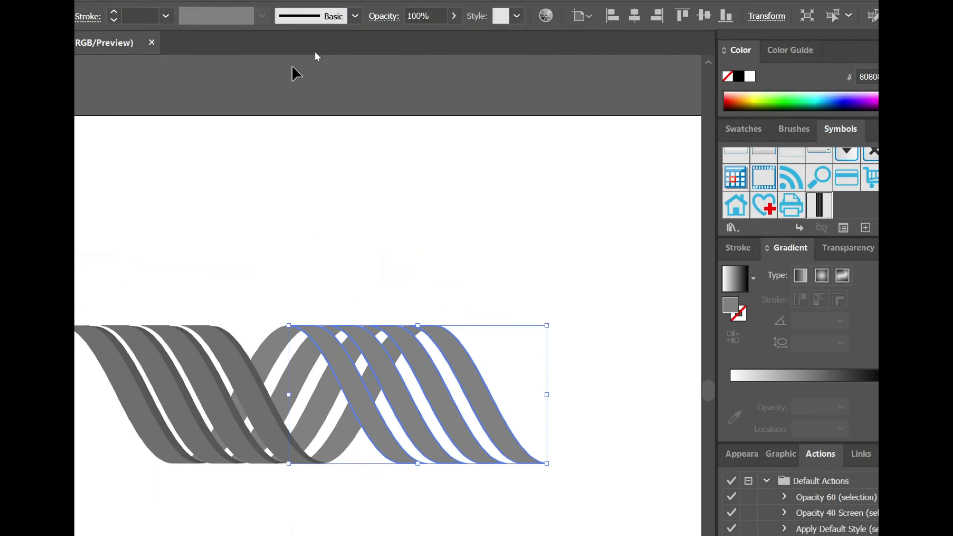
{"action": "left_click", "coordinate": [174, 12]}
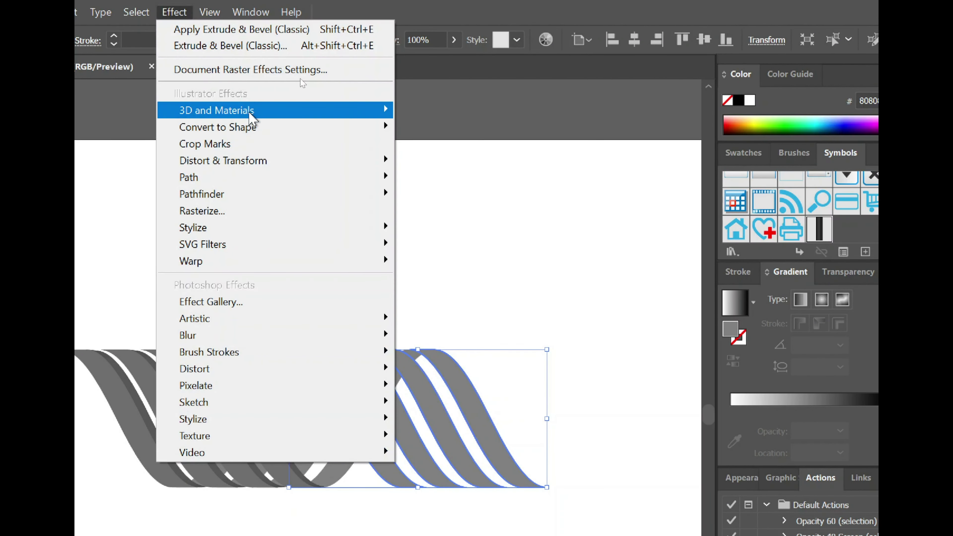
{"action": "mouse_move", "coordinate": [216, 110]}
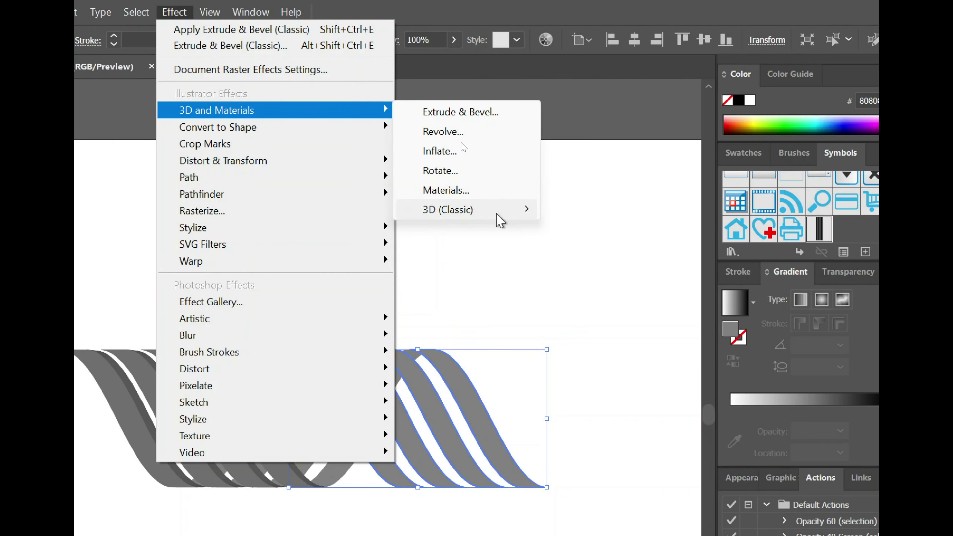
{"action": "mouse_move", "coordinate": [462, 209]}
{"action": "left_click", "coordinate": [600, 209]}
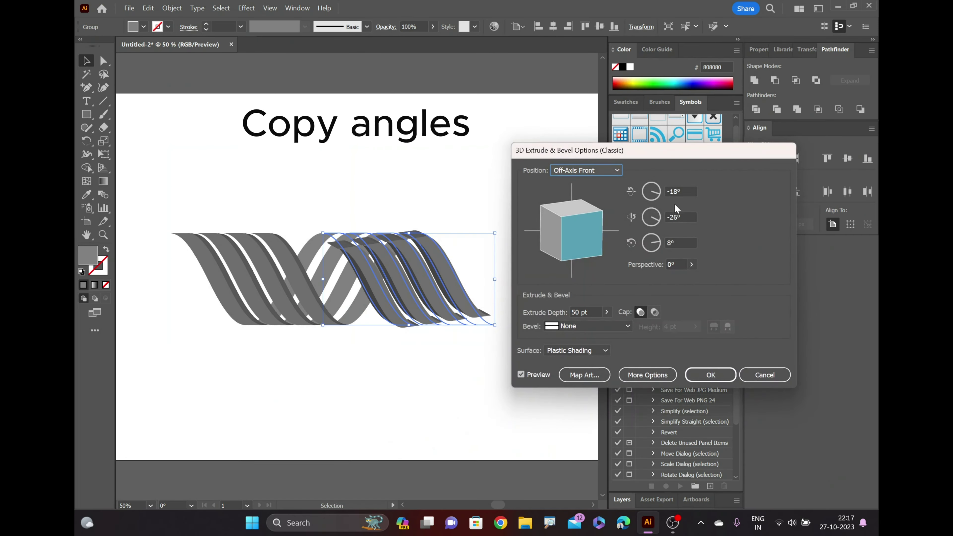
{"action": "left_click", "coordinate": [683, 191]}
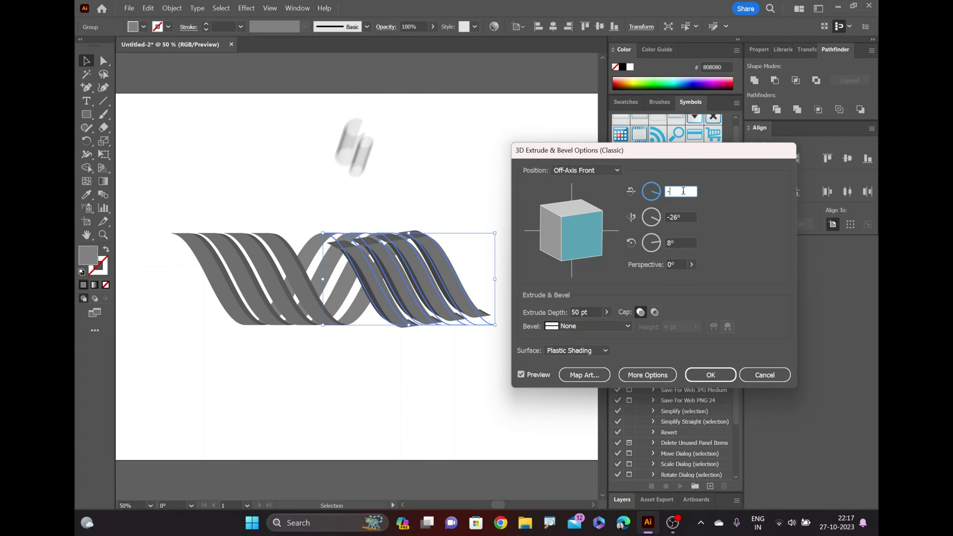
{"action": "key", "text": "BackSpace"}
{"action": "left_click", "coordinate": [687, 217]}
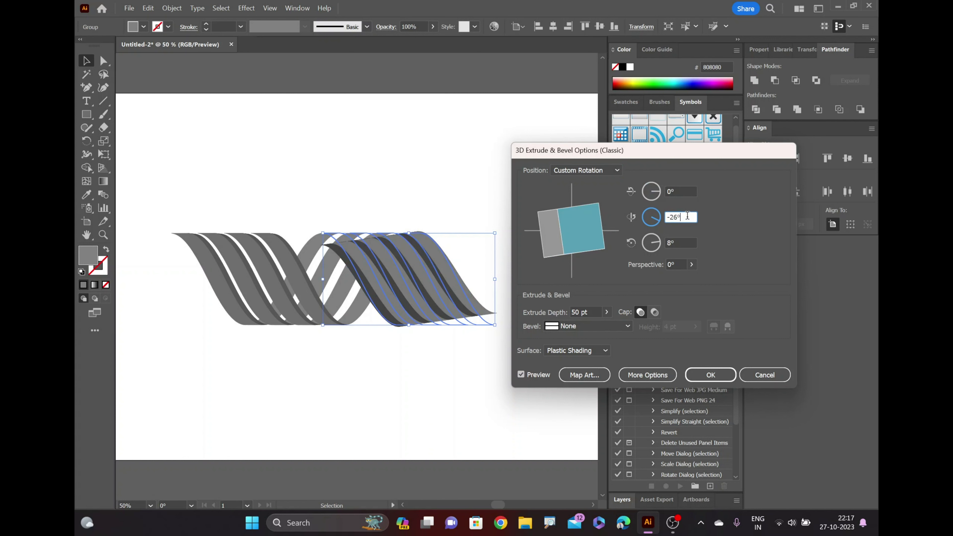
{"action": "type", "text": "6"}
{"action": "left_click", "coordinate": [686, 242]}
{"action": "type", "text": "0"}
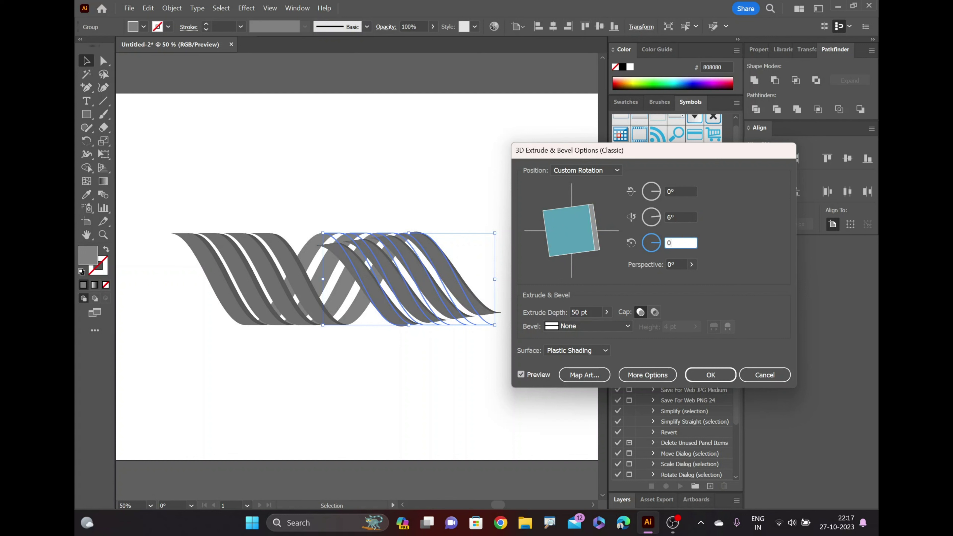
Set 10° perspective and 106 pt extrude depth, apply the effect, and deselect
{"action": "left_click", "coordinate": [674, 264]}
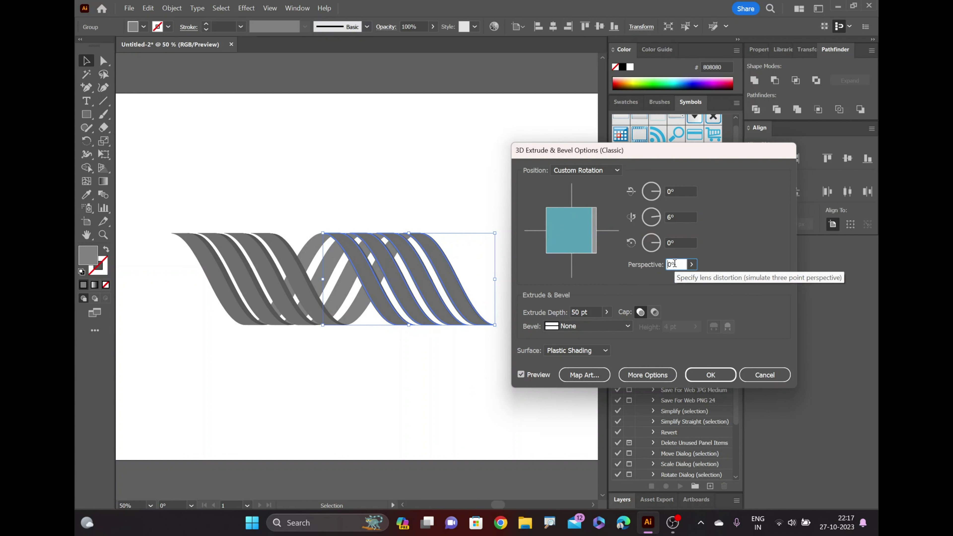
{"action": "type", "text": "10"}
{"action": "left_click", "coordinate": [581, 311]}
{"action": "type", "text": "106"}
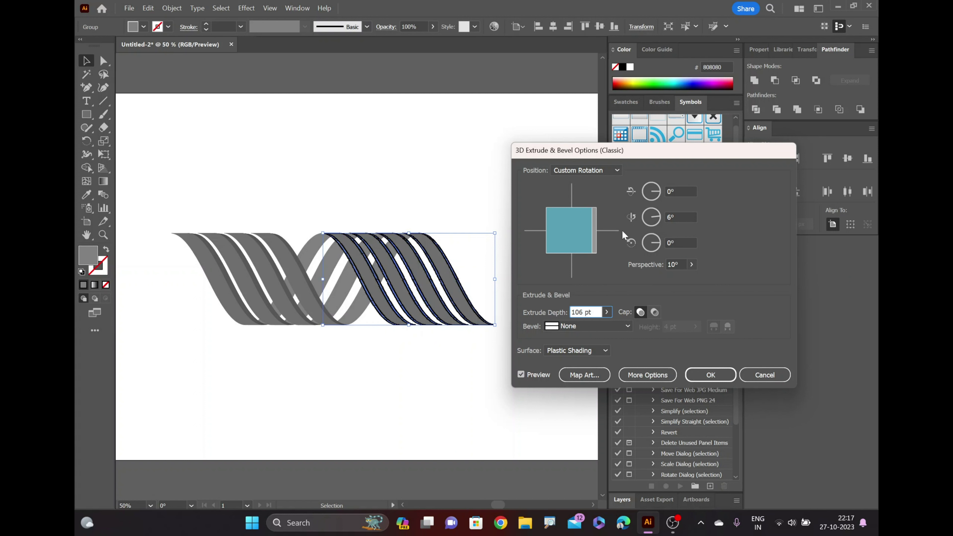
{"action": "left_click", "coordinate": [687, 376]}
{"action": "left_click", "coordinate": [454, 380]}
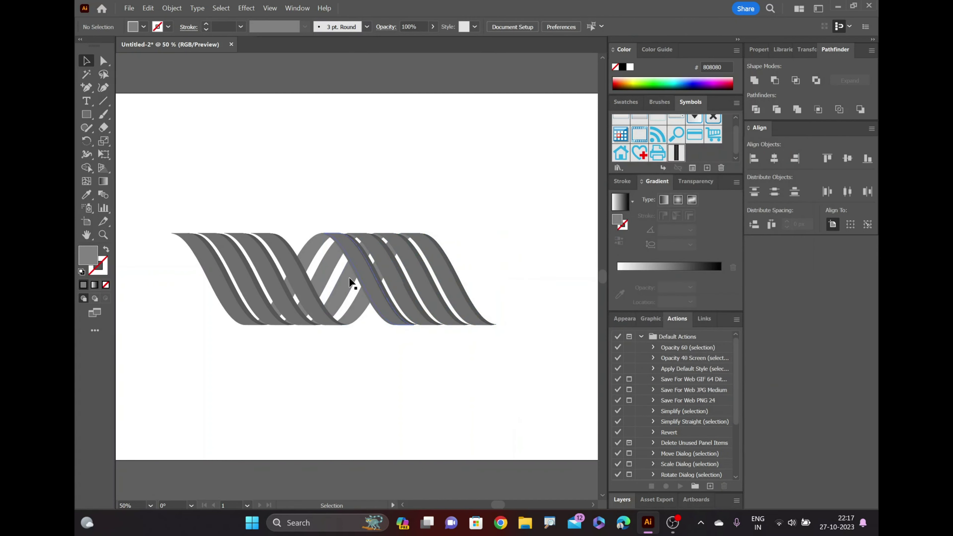
Add a classic 3D Extrude & Bevel to the middle ribbon group with rotations reset to 0°
{"action": "left_click", "coordinate": [323, 265]}
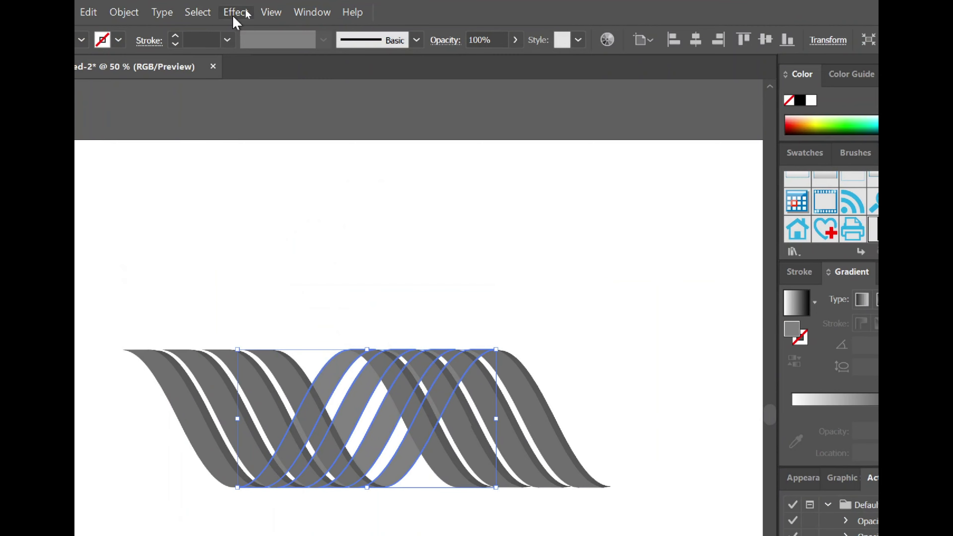
{"action": "left_click", "coordinate": [247, 8]}
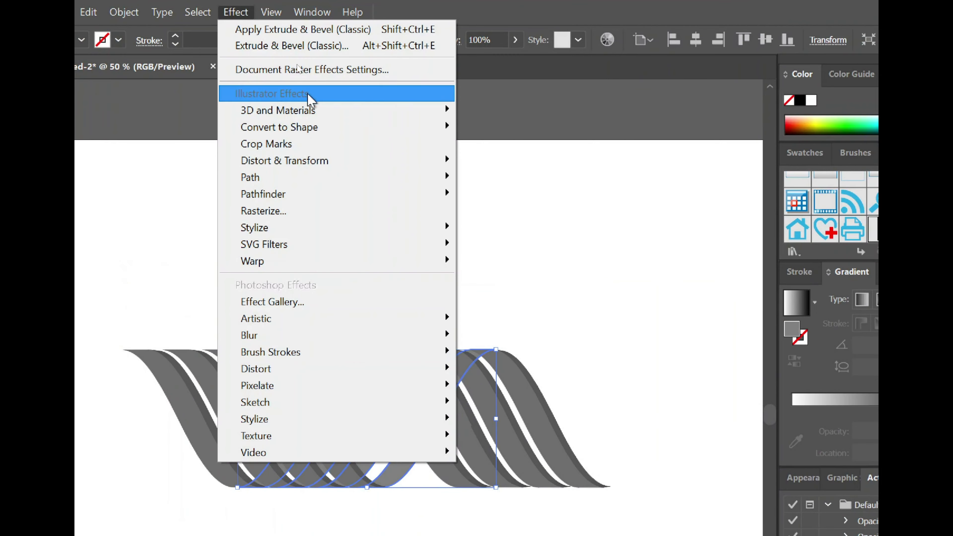
{"action": "mouse_move", "coordinate": [510, 210]}
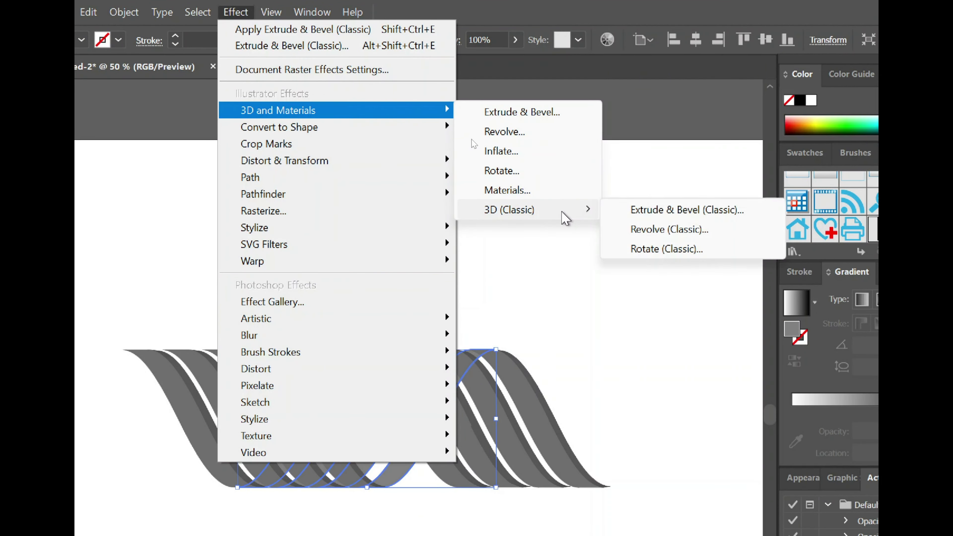
{"action": "left_click", "coordinate": [632, 210]}
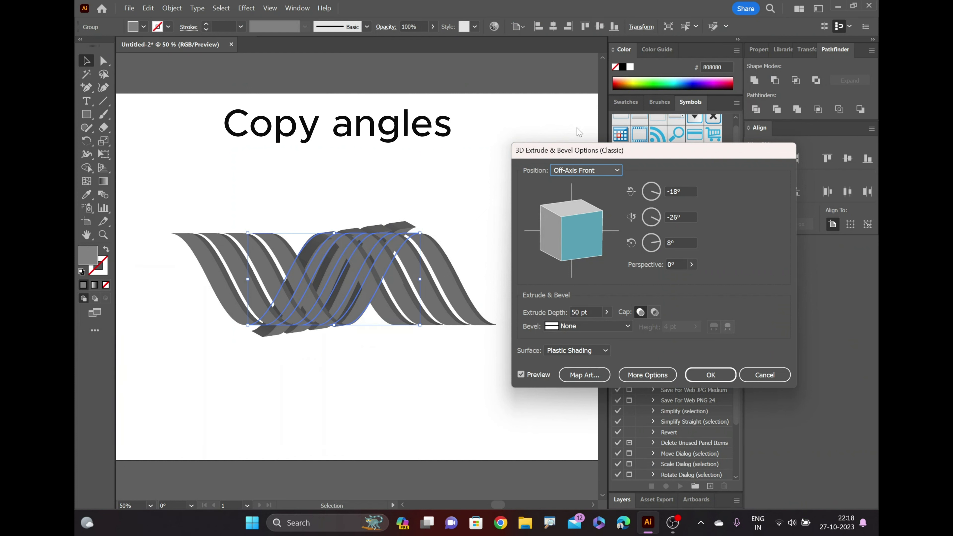
{"action": "left_click", "coordinate": [680, 192]}
{"action": "type", "text": "0"}
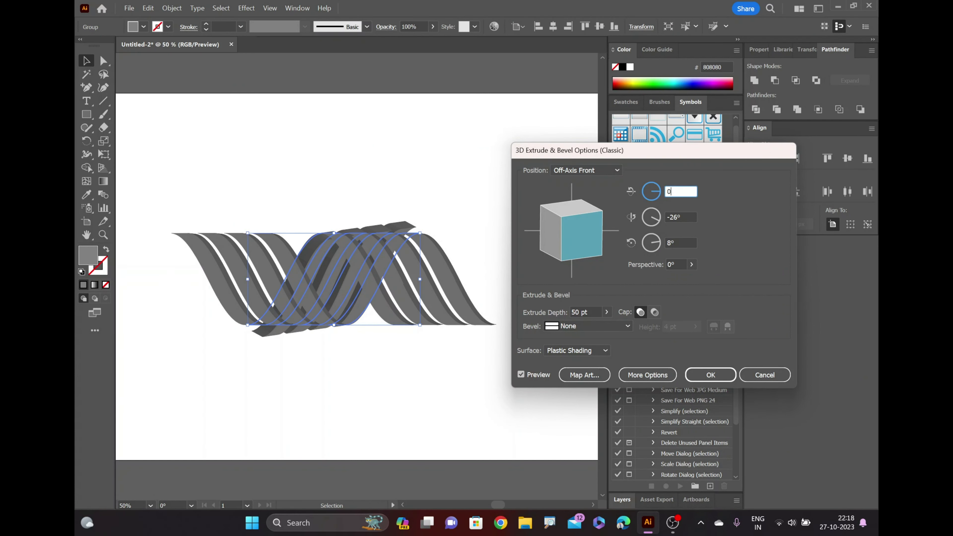
{"action": "left_click", "coordinate": [681, 217]}
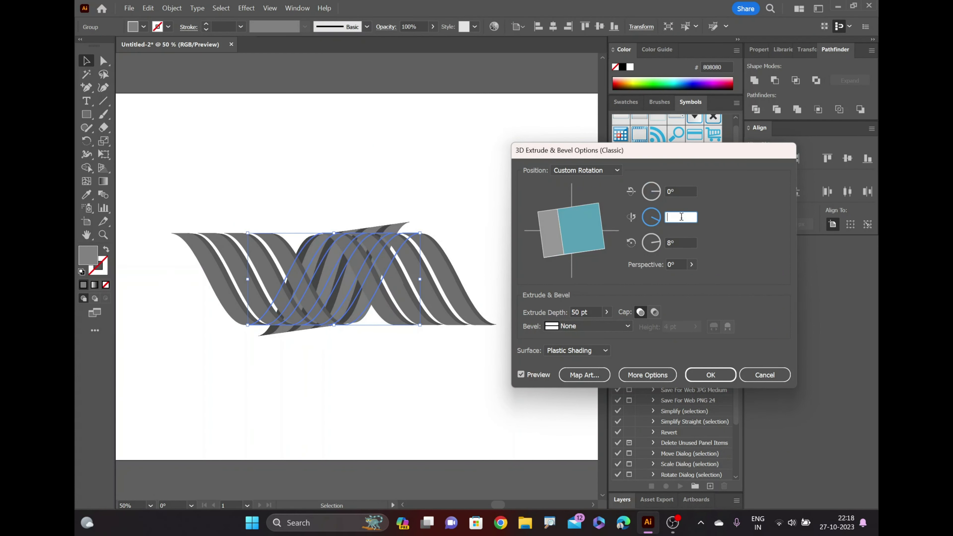
{"action": "type", "text": "0"}
{"action": "left_click", "coordinate": [675, 243]}
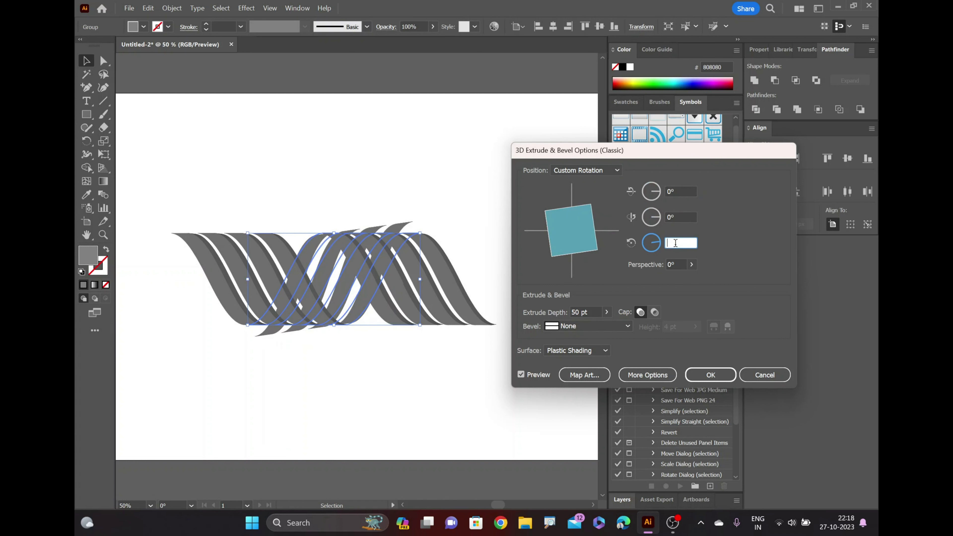
{"action": "type", "text": "0"}
Set 10° perspective, 106 pt depth and a 5° tilt, then apply the extrusion
{"action": "left_click", "coordinate": [670, 264]}
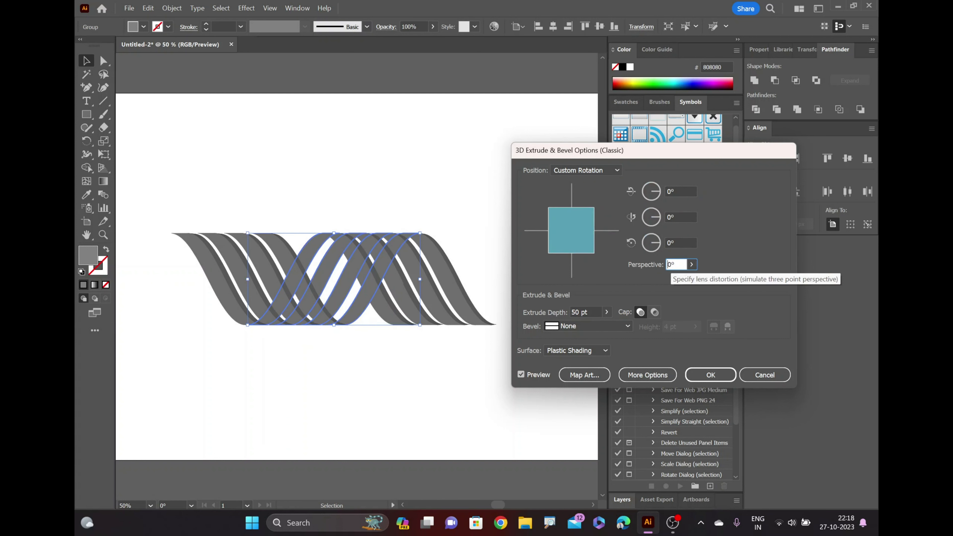
{"action": "left_click", "coordinate": [579, 309]}
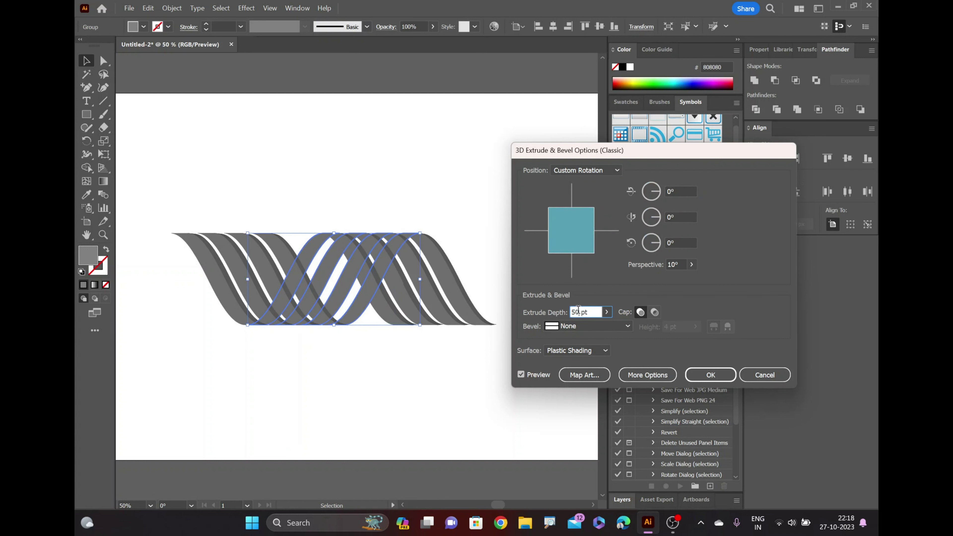
{"action": "type", "text": "106"}
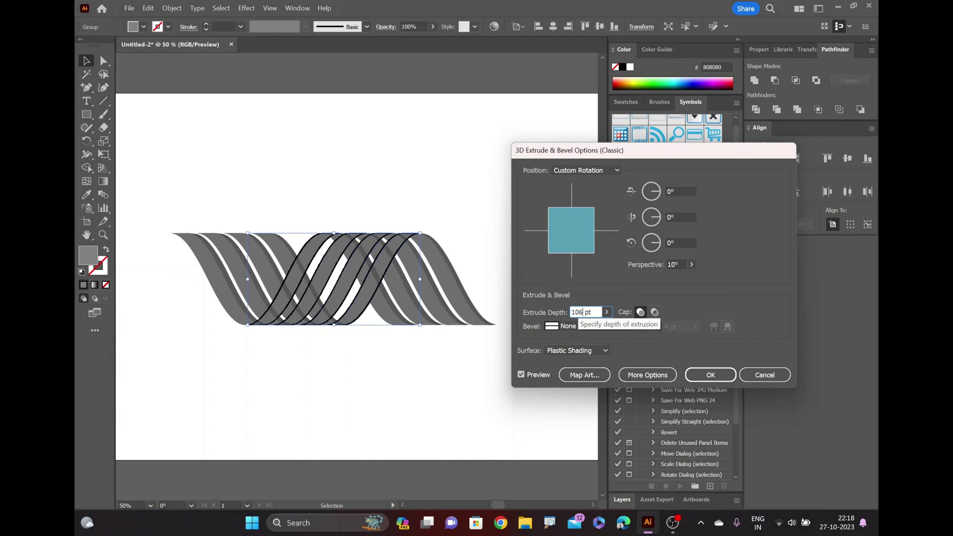
{"action": "left_click", "coordinate": [671, 217]}
{"action": "type", "text": "1"}
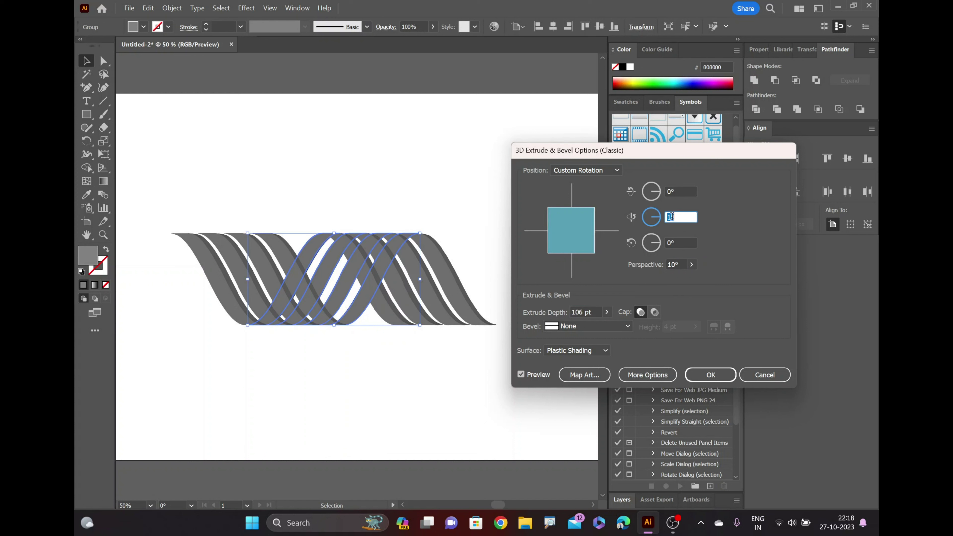
{"action": "type", "text": "4"}
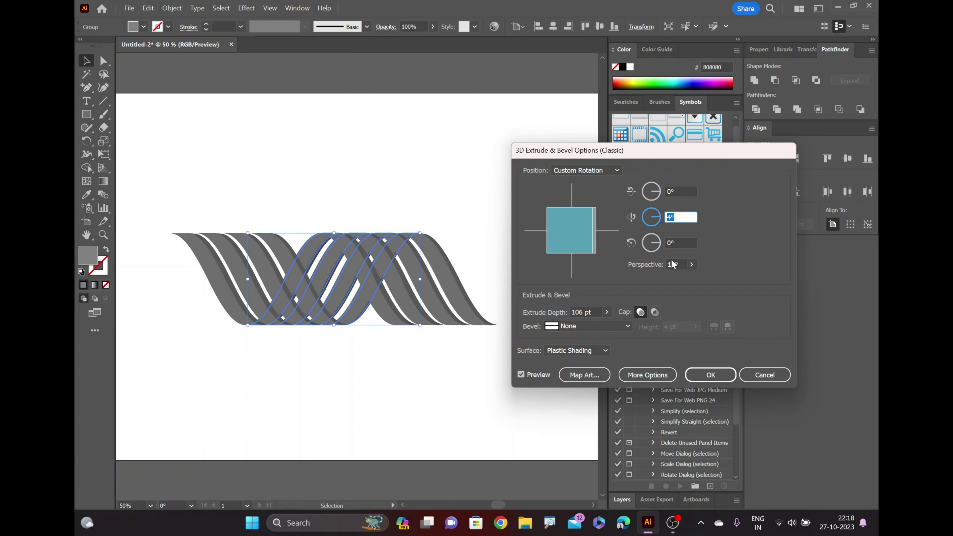
{"action": "key", "text": "Up"}
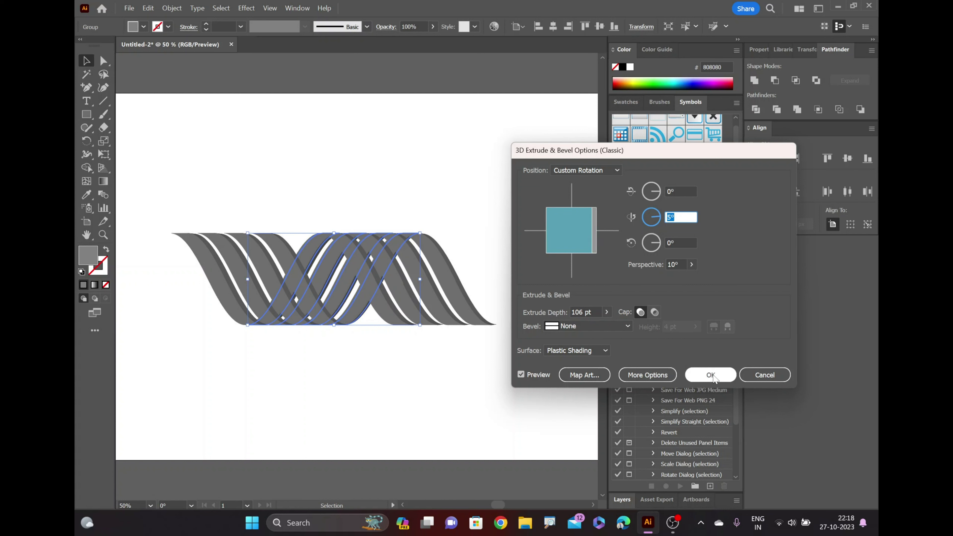
{"action": "left_click", "coordinate": [715, 377]}
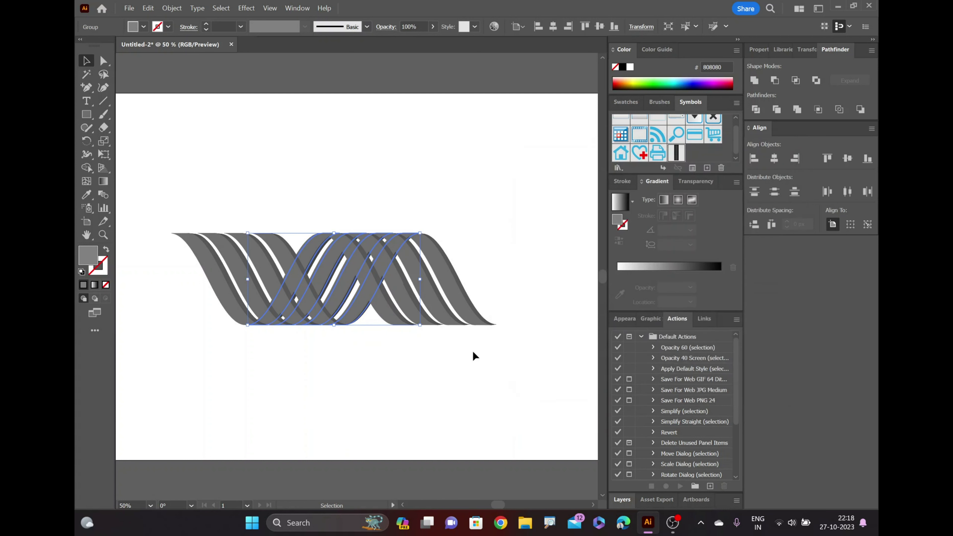
{"action": "left_click", "coordinate": [236, 270]}
Bring the left and right ribbon groups to the front, then marquee-select all ribbons
{"action": "right_click", "coordinate": [236, 270]}
{"action": "mouse_move", "coordinate": [270, 211]}
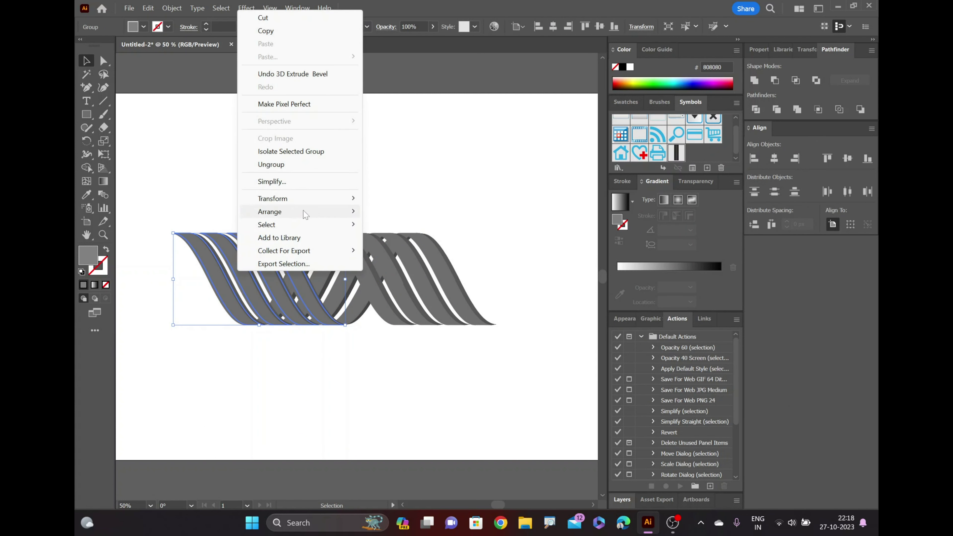
{"action": "left_click", "coordinate": [374, 210]}
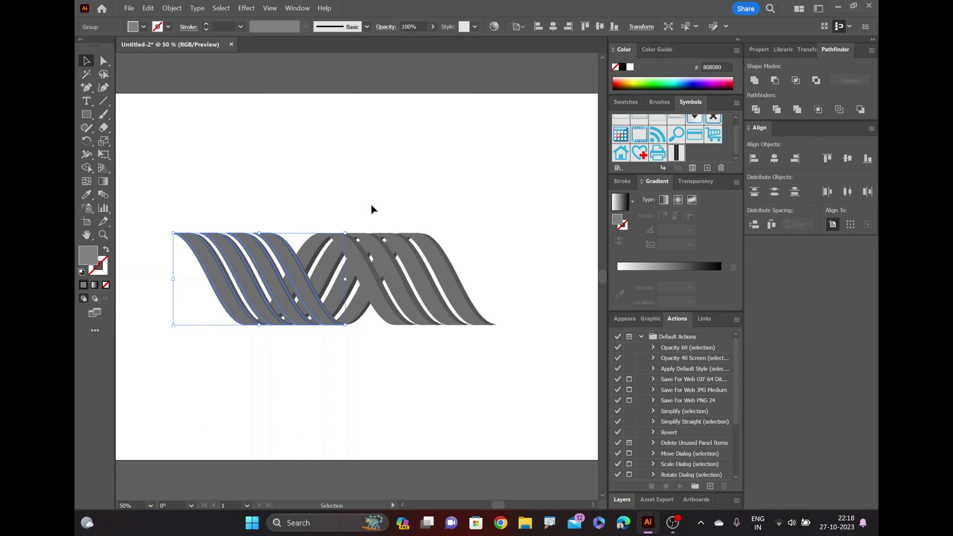
{"action": "left_click", "coordinate": [390, 277]}
{"action": "right_click", "coordinate": [390, 278]}
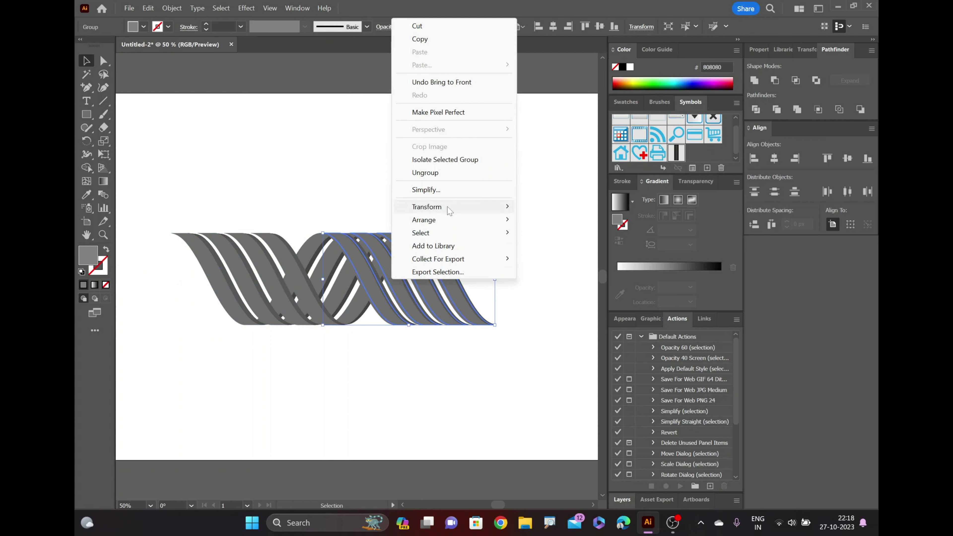
{"action": "mouse_move", "coordinate": [424, 220]}
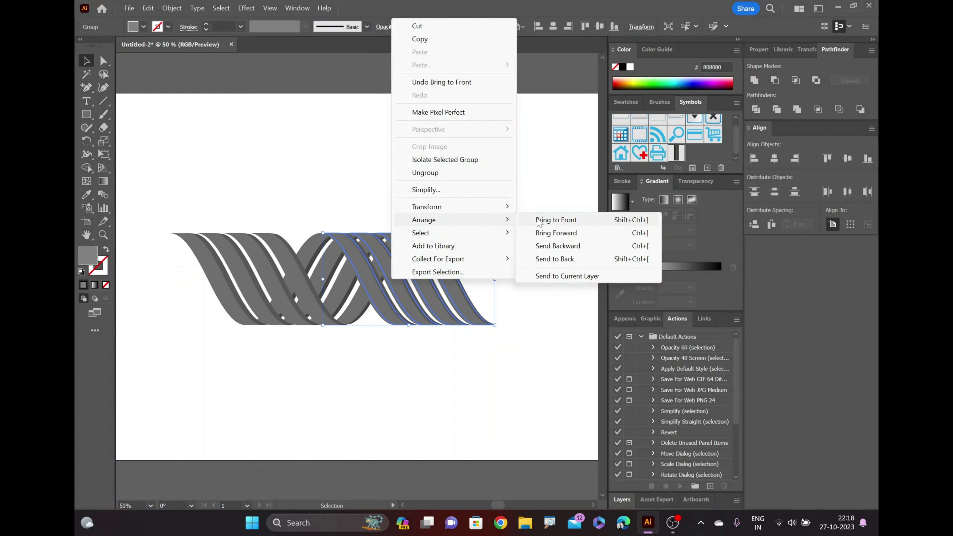
{"action": "left_click", "coordinate": [552, 220]}
{"action": "left_click", "coordinate": [455, 364]}
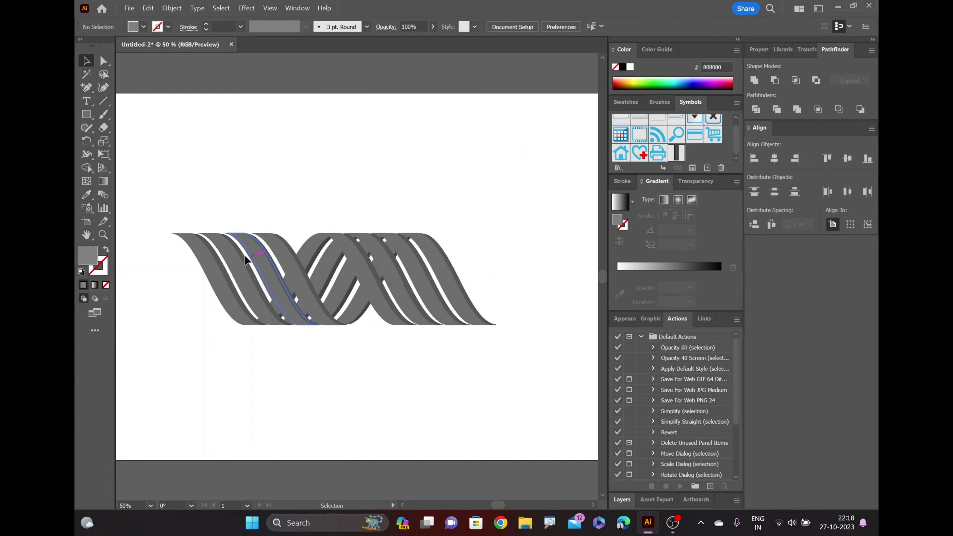
{"action": "left_click_drag", "start_coordinate": [181, 225], "coordinate": [472, 349]}
Expand the ribbons' 3D appearance into plain outlines with Object > Expand Appearance
{"action": "left_click", "coordinate": [168, 9]}
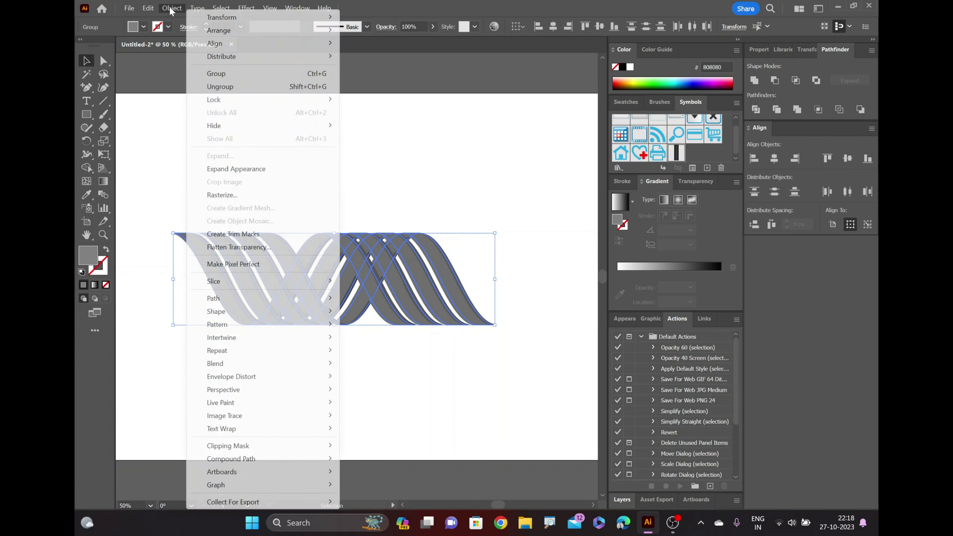
{"action": "left_click", "coordinate": [231, 169]}
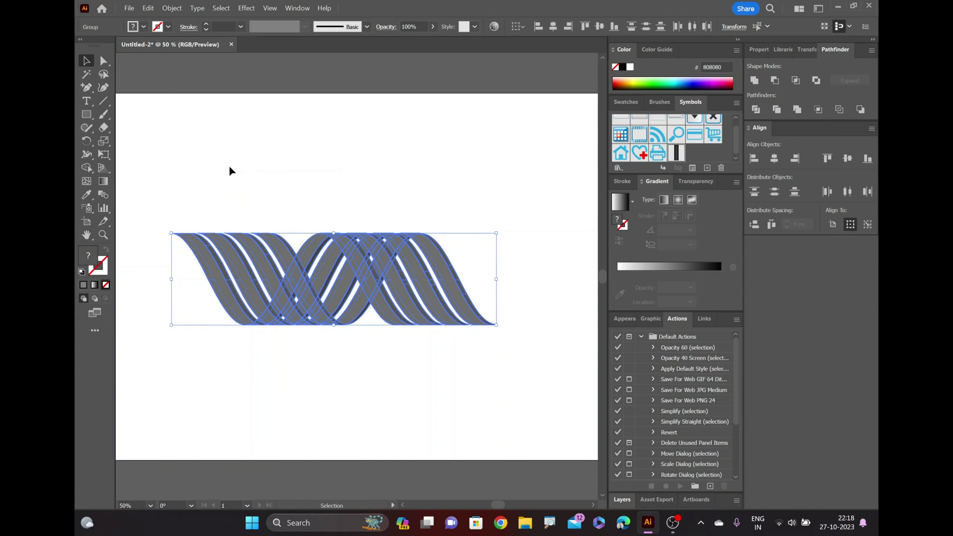
{"action": "left_click", "coordinate": [259, 275]}
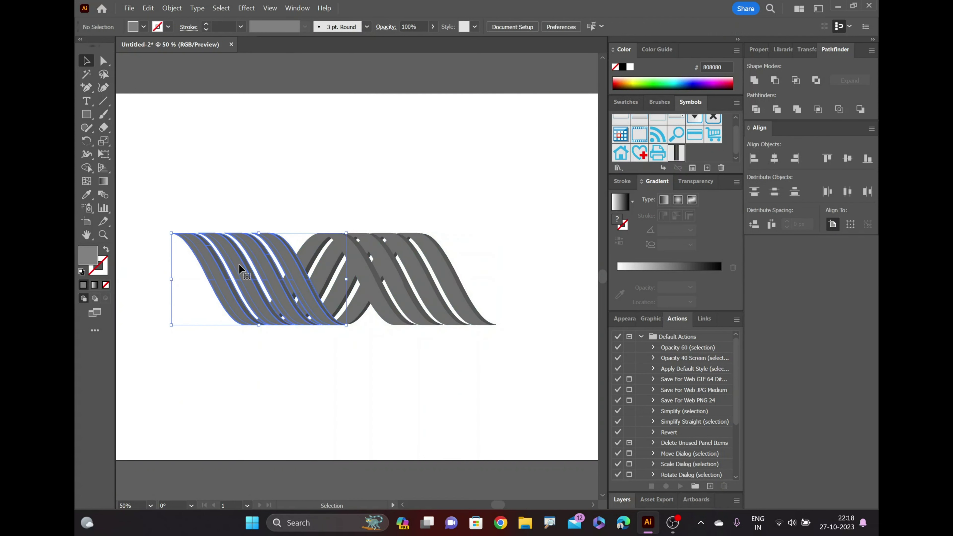
Ungroup the right ribbon group twice down to its clip group, then deselect
{"action": "left_click", "coordinate": [364, 266]}
{"action": "right_click", "coordinate": [365, 267]}
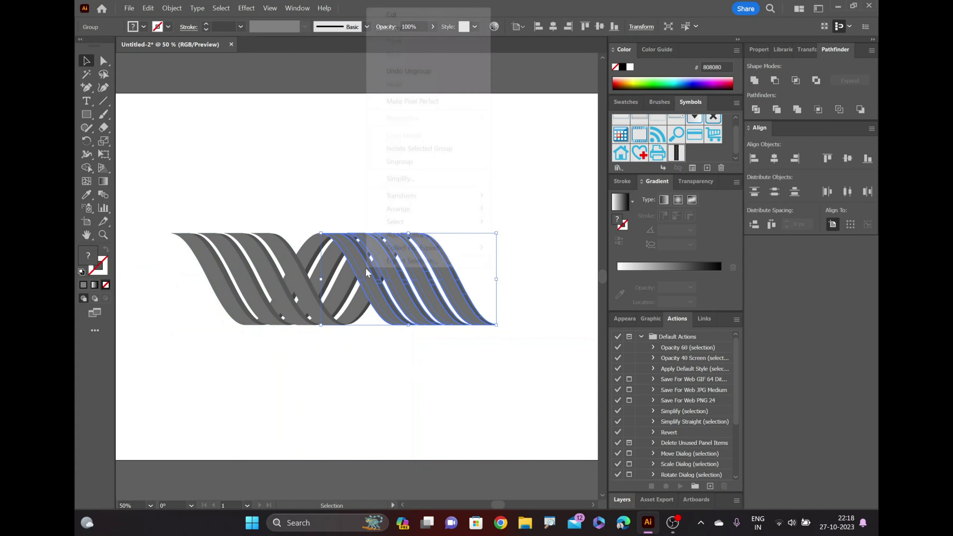
{"action": "left_click", "coordinate": [403, 162]}
{"action": "right_click", "coordinate": [392, 261]}
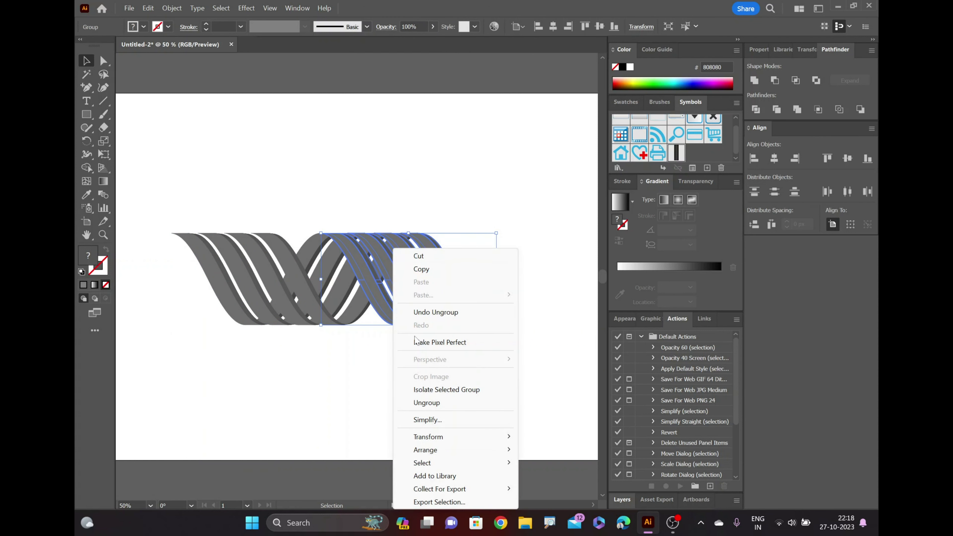
{"action": "left_click", "coordinate": [364, 267]}
{"action": "right_click", "coordinate": [364, 267]}
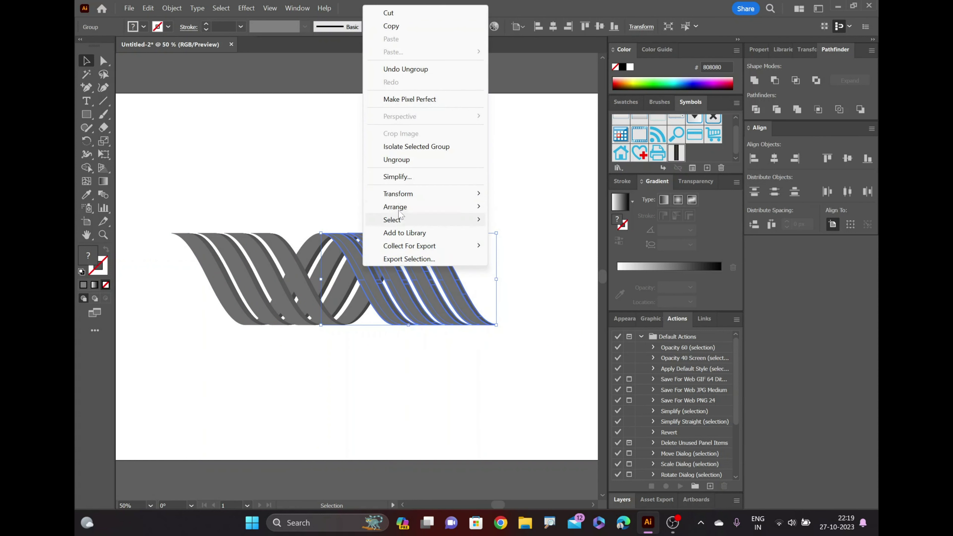
{"action": "left_click", "coordinate": [397, 160]}
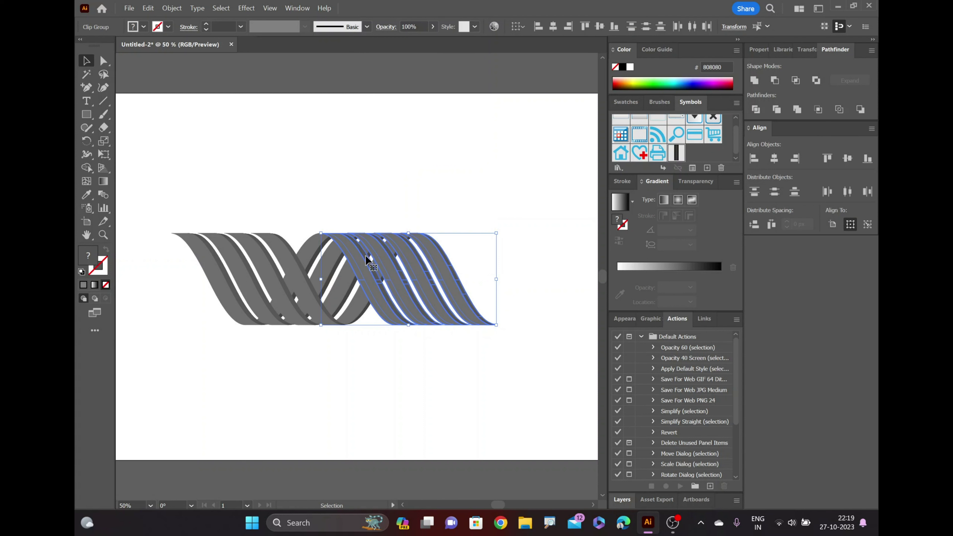
{"action": "right_click", "coordinate": [367, 270]}
{"action": "left_click", "coordinate": [325, 198]}
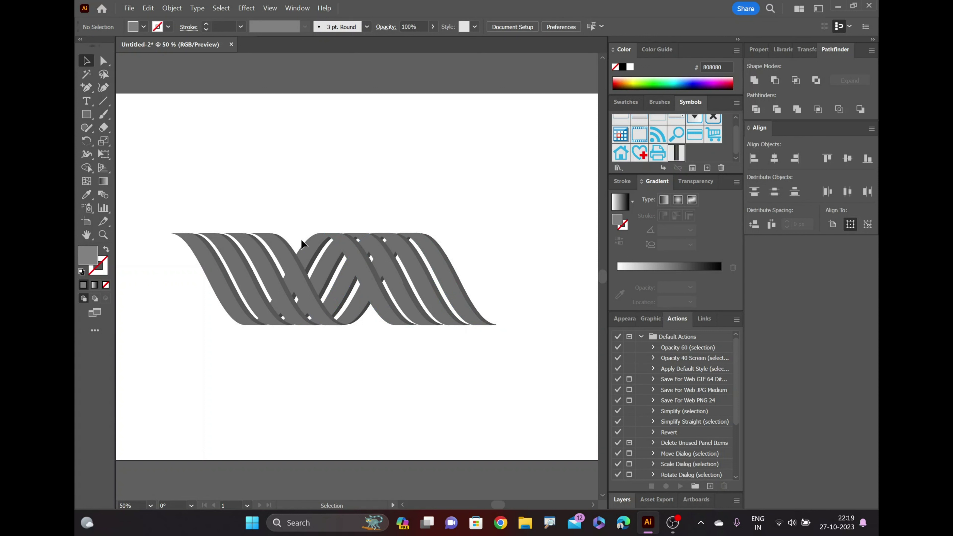
Ungroup the left ribbon artwork twice into strand groups and select the leftmost strand group
{"action": "left_click", "coordinate": [380, 309]}
{"action": "right_click", "coordinate": [332, 273]}
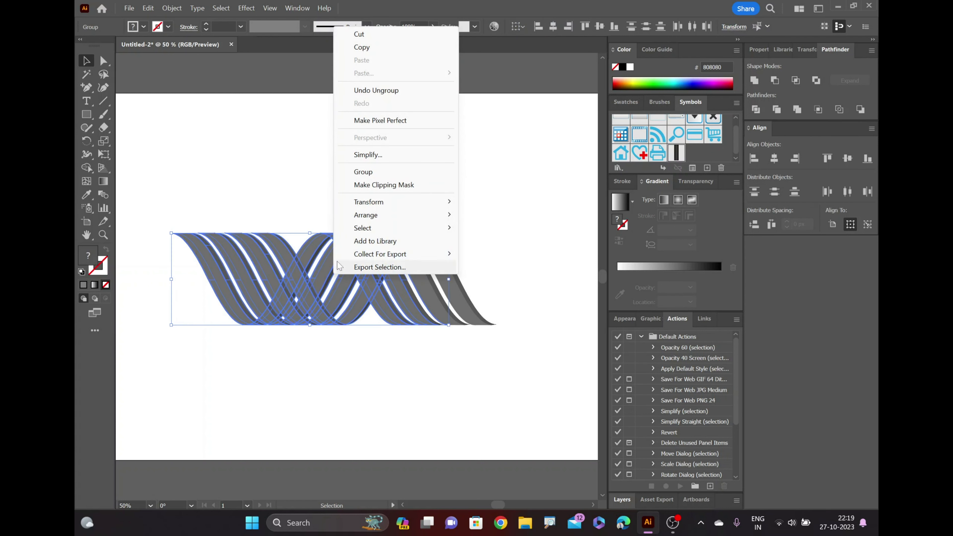
{"action": "left_click", "coordinate": [295, 225]}
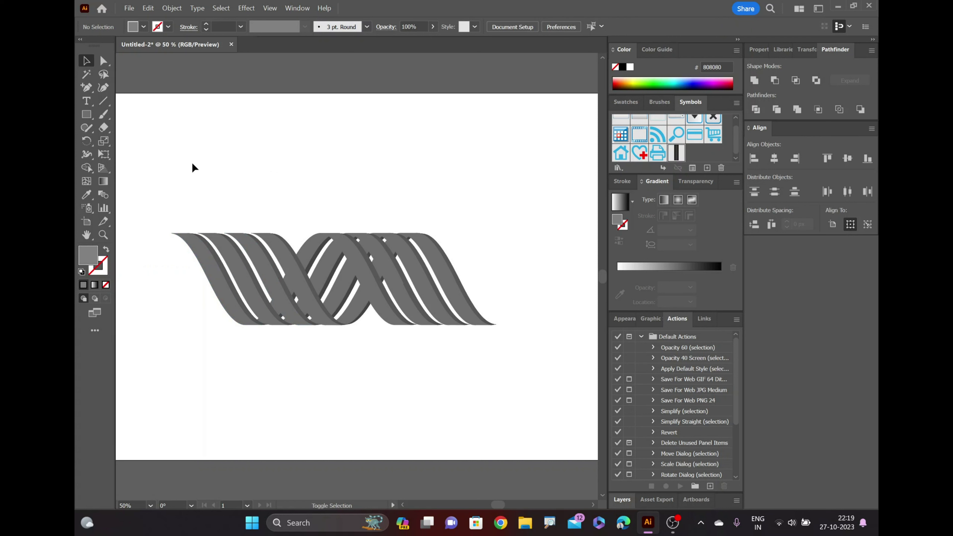
{"action": "left_click", "coordinate": [206, 265]}
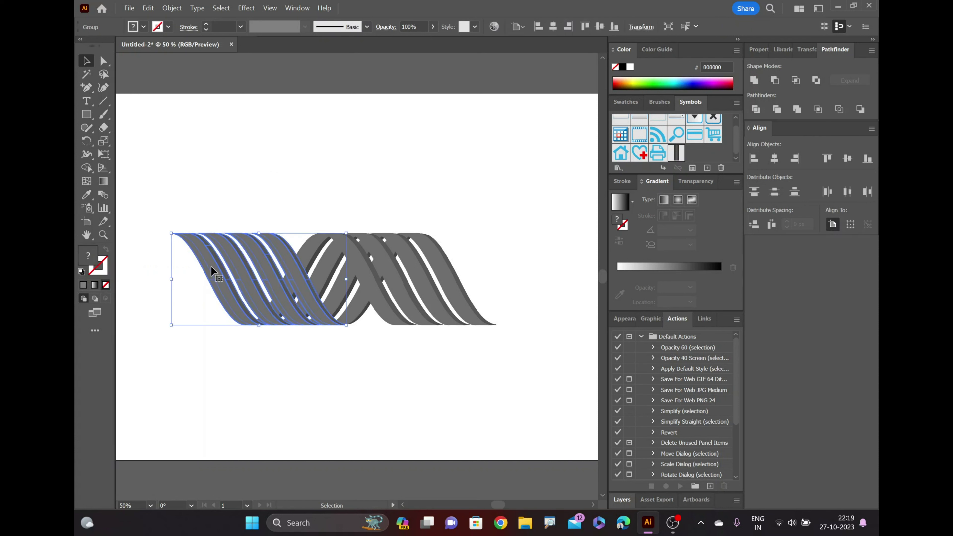
{"action": "right_click", "coordinate": [211, 265]}
{"action": "left_click", "coordinate": [245, 160]}
{"action": "right_click", "coordinate": [221, 280]}
{"action": "left_click", "coordinate": [255, 175]}
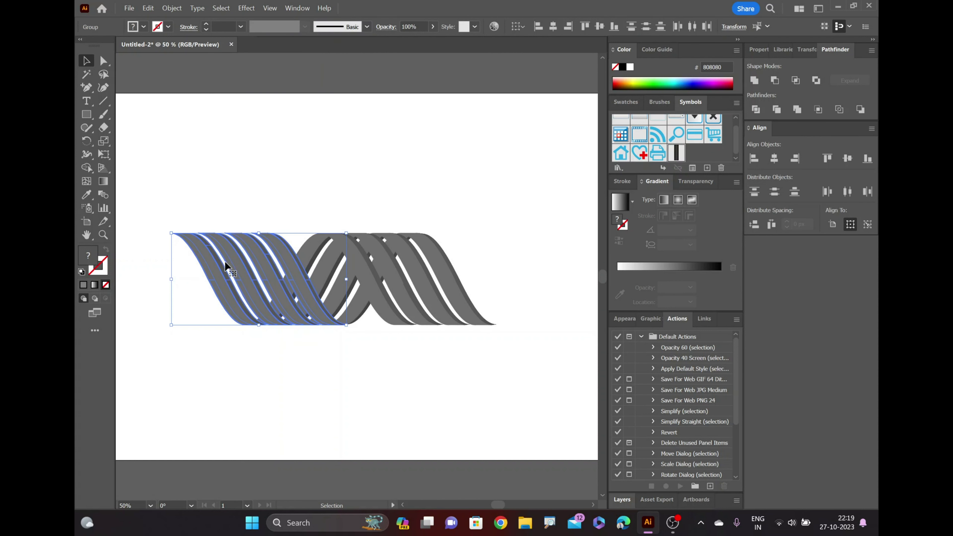
{"action": "right_click", "coordinate": [222, 284]}
{"action": "left_click", "coordinate": [189, 203]}
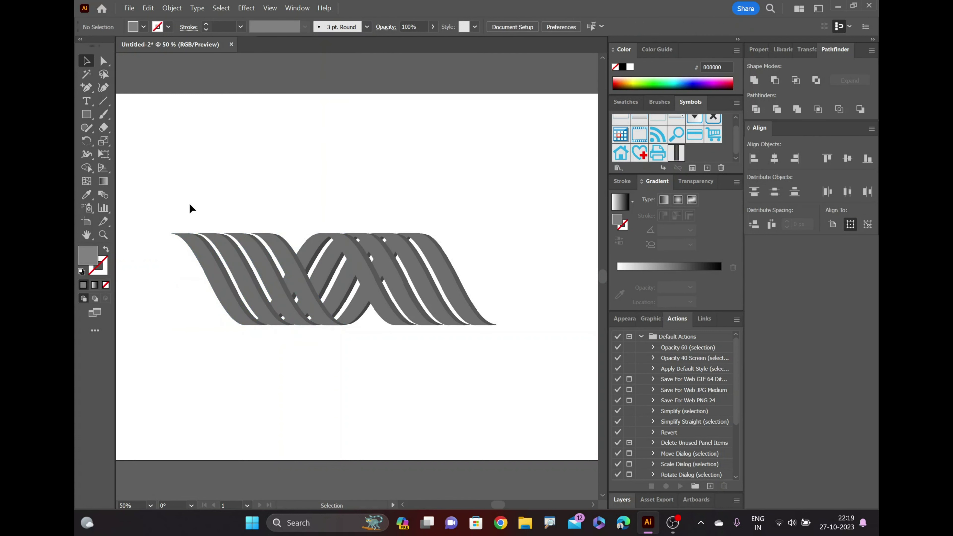
{"action": "left_click", "coordinate": [213, 277]}
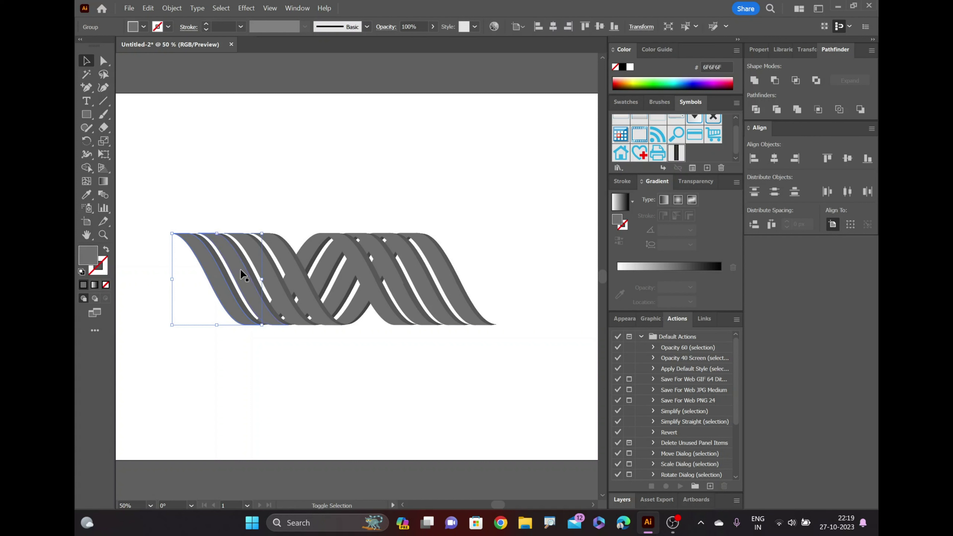
Apply a white-to-black gradient fill to the first three left strand groups
{"action": "left_click", "coordinate": [264, 262], "text": "shift"}
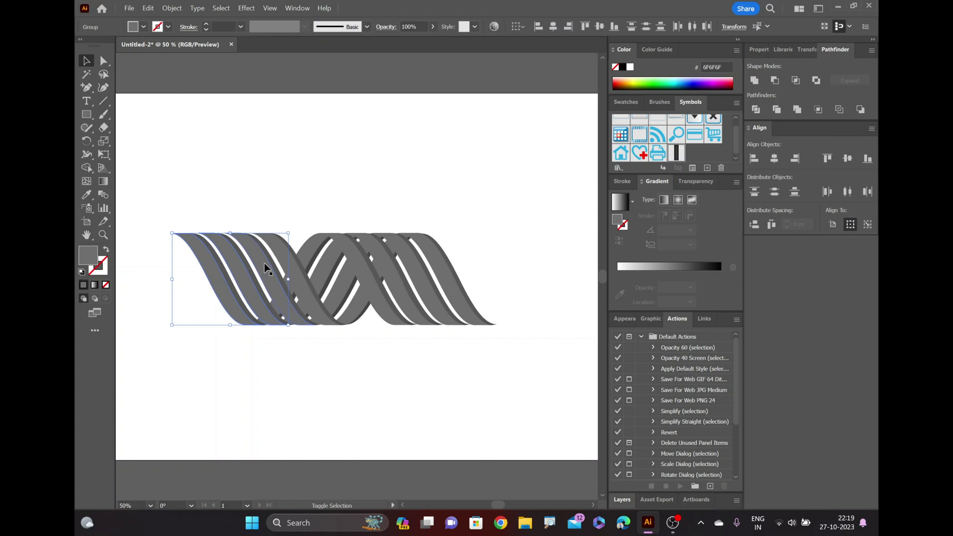
{"action": "left_click", "coordinate": [289, 260], "text": "shift"}
{"action": "left_click", "coordinate": [619, 207]}
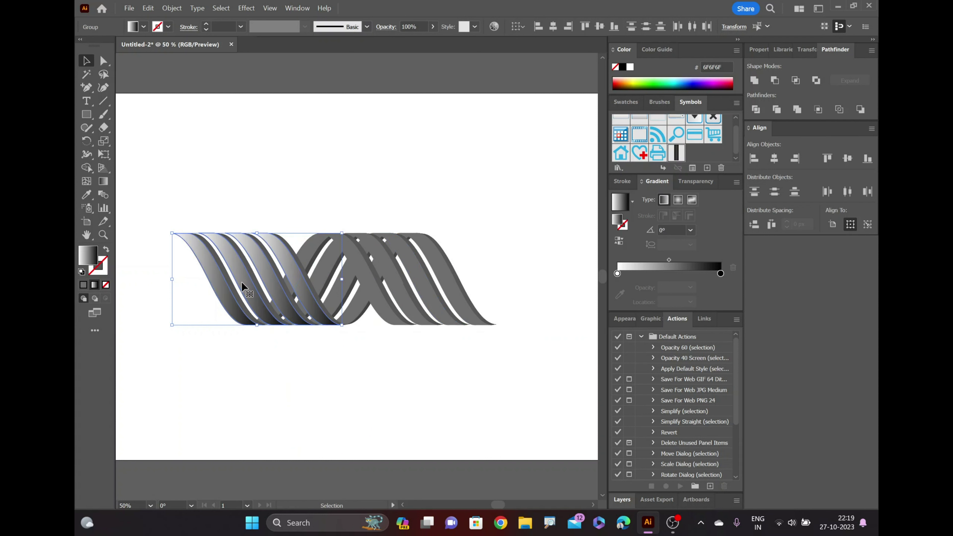
{"action": "left_click", "coordinate": [193, 212]}
Give five more left ribbon strands the gradient fill, then reselect the left strands
{"action": "left_click", "coordinate": [210, 251]}
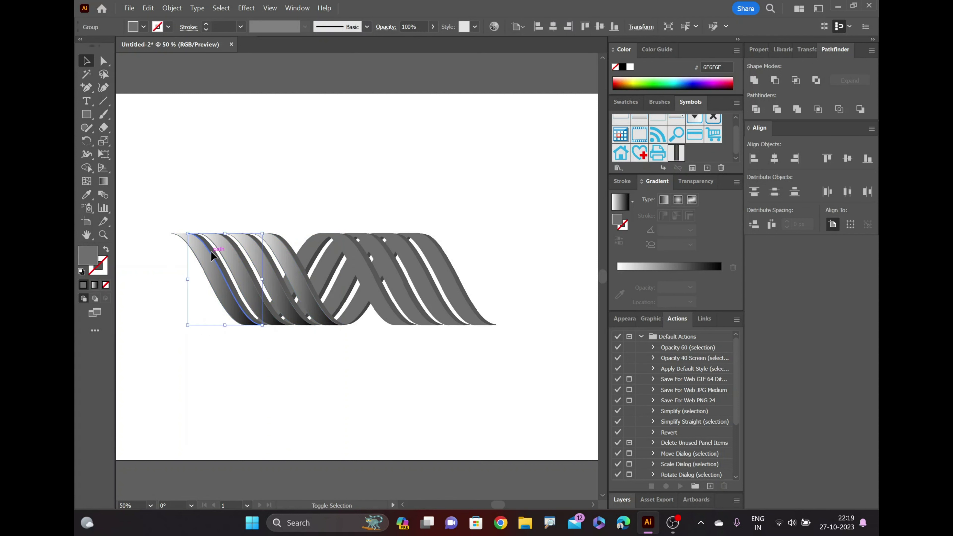
{"action": "left_click", "coordinate": [240, 255], "text": "shift"}
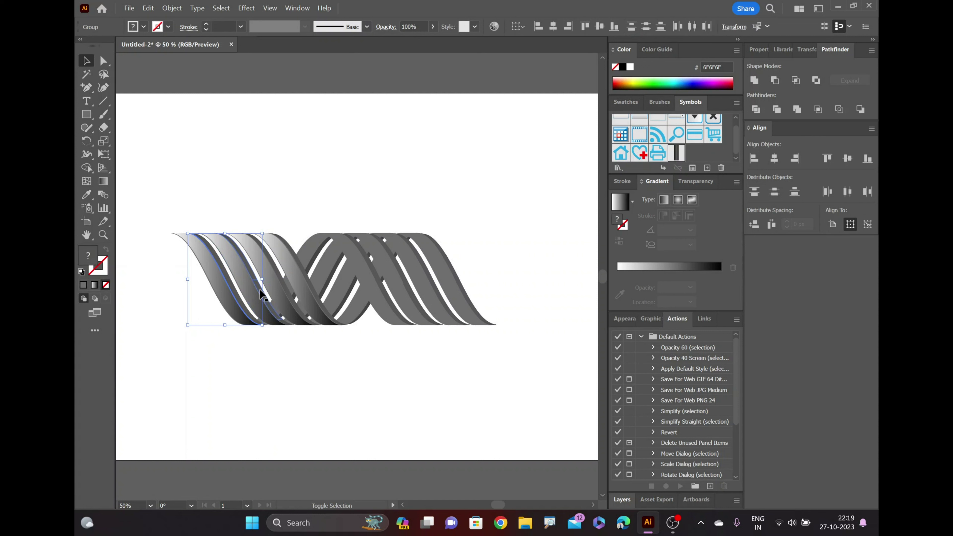
{"action": "left_click", "coordinate": [278, 281], "text": "shift"}
{"action": "left_click", "coordinate": [294, 278], "text": "shift"}
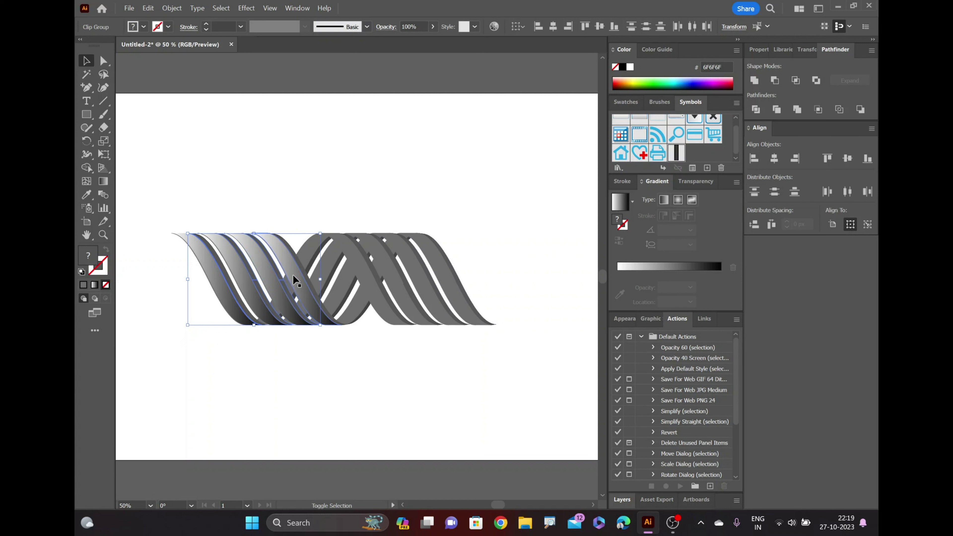
{"action": "left_click", "coordinate": [300, 261], "text": "shift"}
{"action": "left_click", "coordinate": [619, 202]}
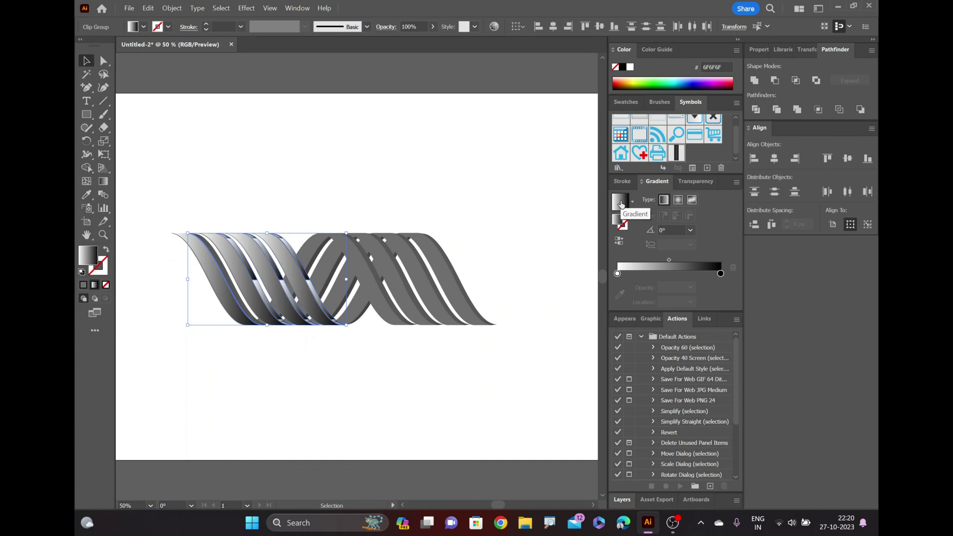
{"action": "left_click", "coordinate": [282, 209]}
{"action": "left_click", "coordinate": [209, 272]}
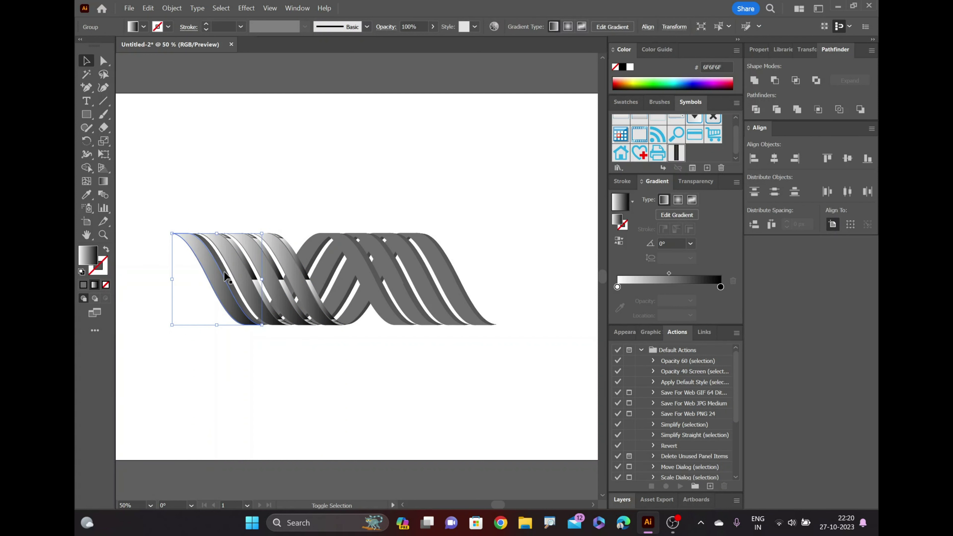
{"action": "left_click", "coordinate": [264, 260], "text": "shift"}
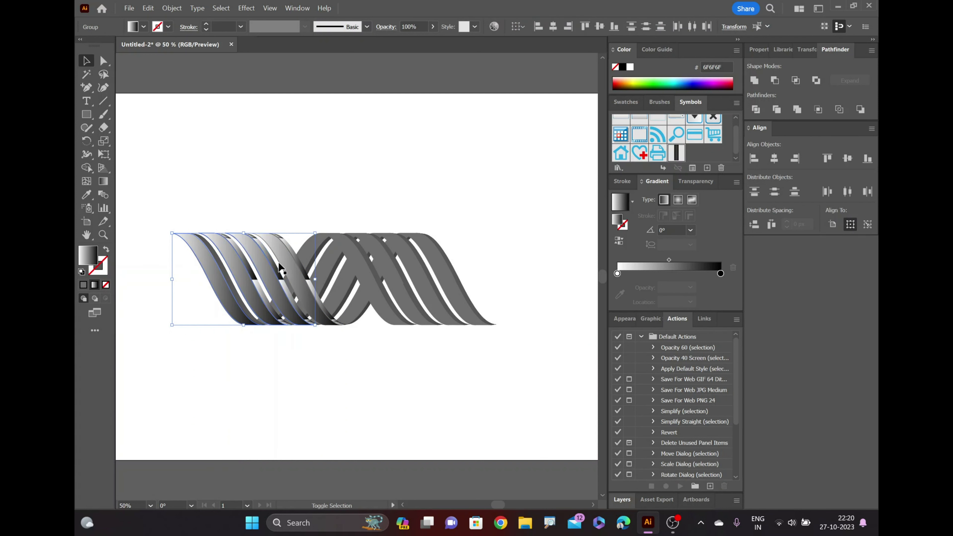
Angle the left ribbons' gradient diagonally to about -46.5°, light upper left, dark toward bottom
{"action": "left_click", "coordinate": [104, 183]}
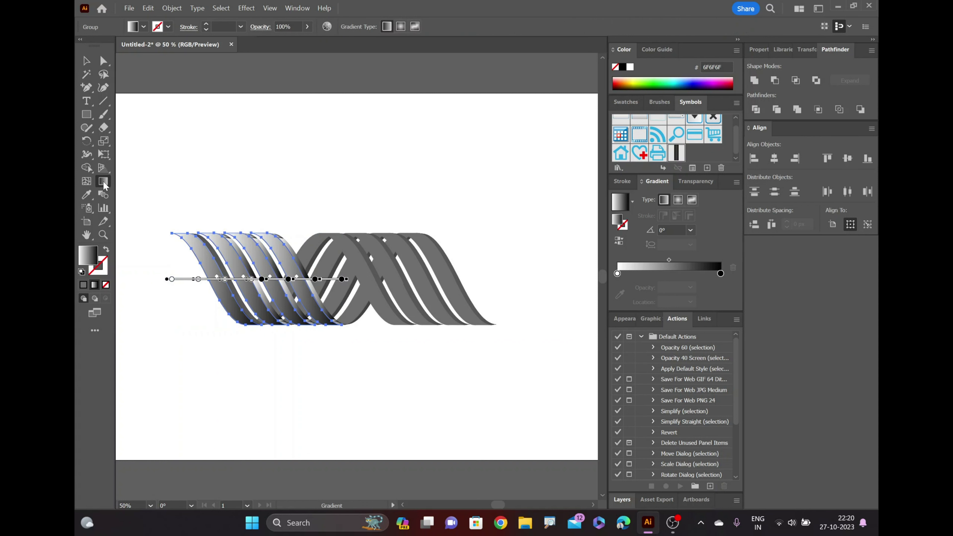
{"action": "left_click_drag", "start_coordinate": [182, 200], "coordinate": [325, 351]}
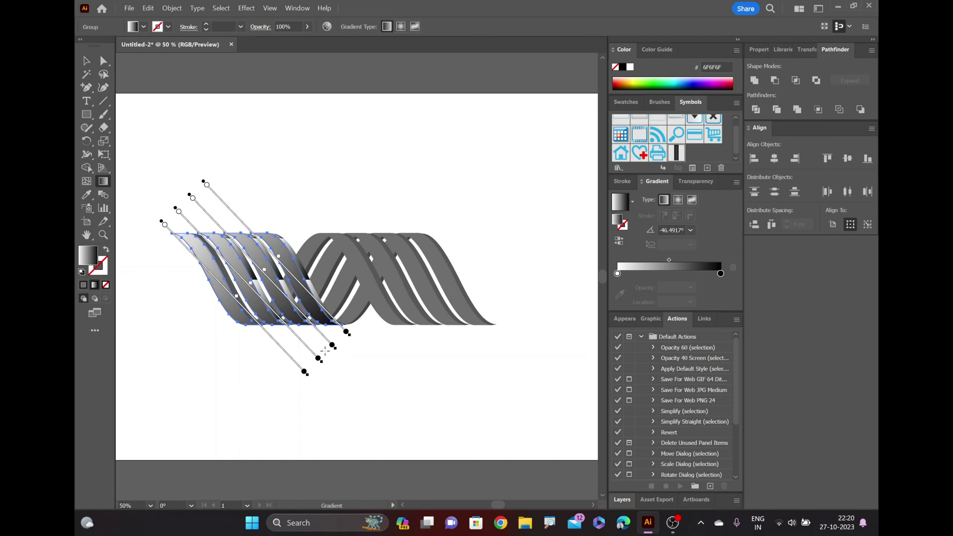
{"action": "left_click", "coordinate": [346, 332]}
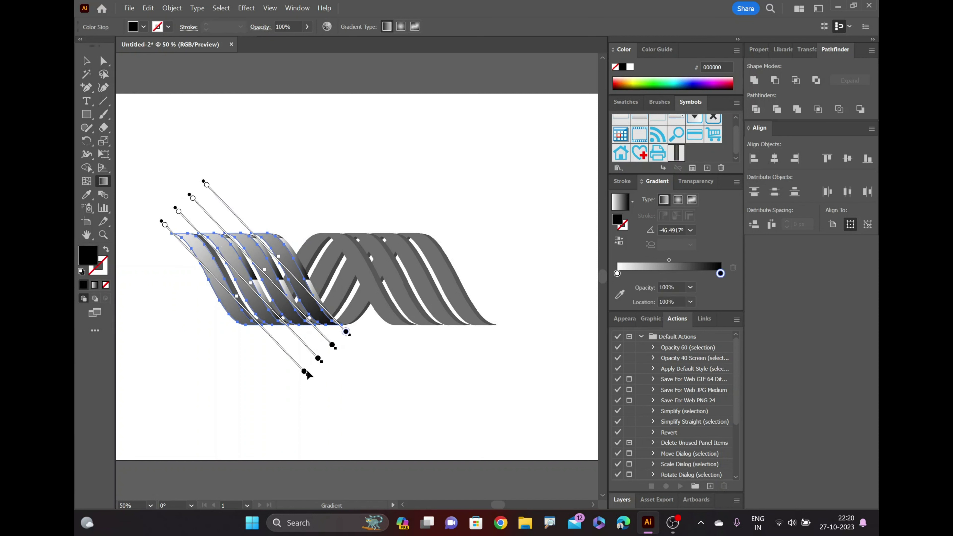
{"action": "mouse_move", "coordinate": [305, 372]}
{"action": "left_mouse_down"}
{"action": "mouse_move", "coordinate": [289, 365]}
{"action": "mouse_move", "coordinate": [302, 342]}
{"action": "mouse_move", "coordinate": [322, 335]}
{"action": "left_mouse_up"}
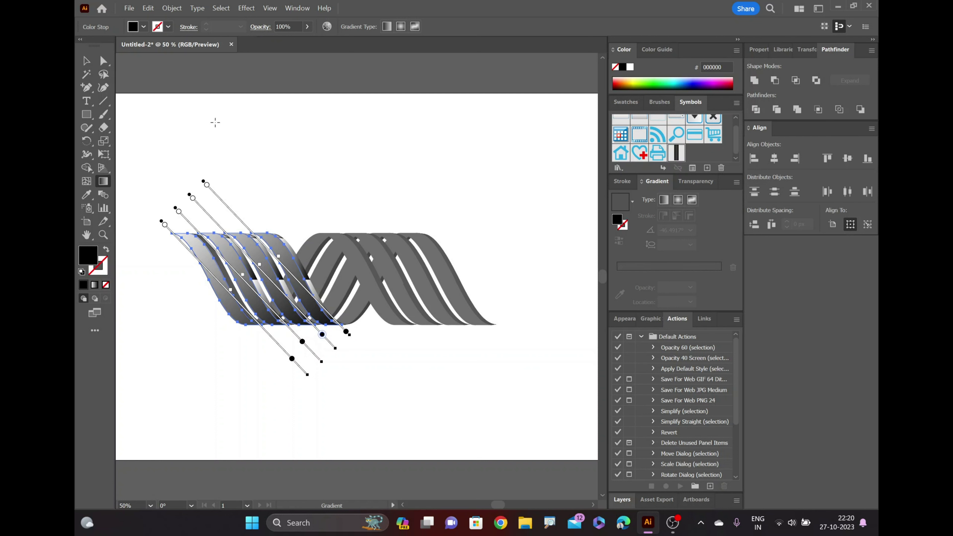
{"action": "left_click", "coordinate": [86, 60]}
{"action": "left_click", "coordinate": [166, 134]}
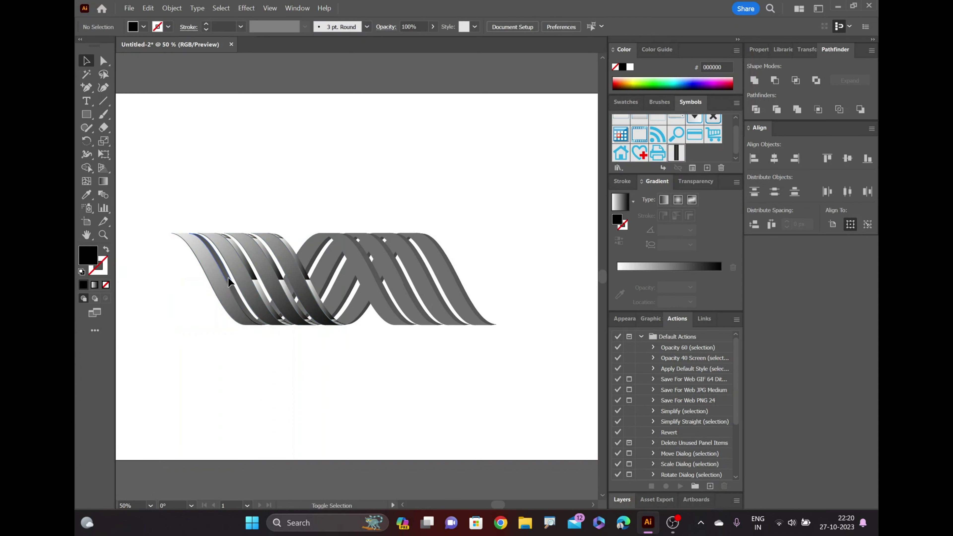
Select the four left ribbon clip groups and drag one diagonal gradient across them, lower right to upper left
{"action": "key", "text": "ctrl+plus"}
{"action": "left_click", "coordinate": [171, 254]}
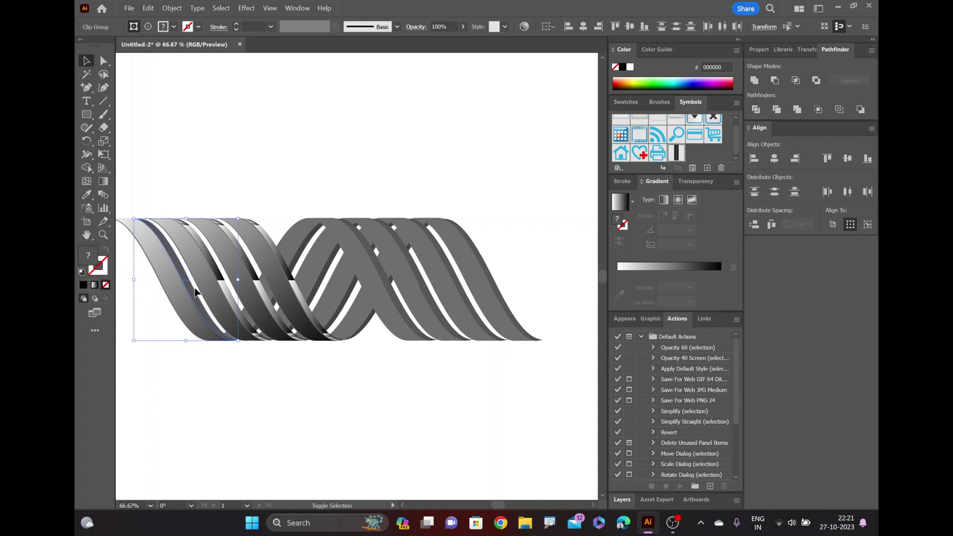
{"action": "left_click", "coordinate": [226, 290], "text": "shift"}
{"action": "left_click", "coordinate": [280, 254], "text": "shift"}
{"action": "left_click", "coordinate": [296, 288], "text": "shift"}
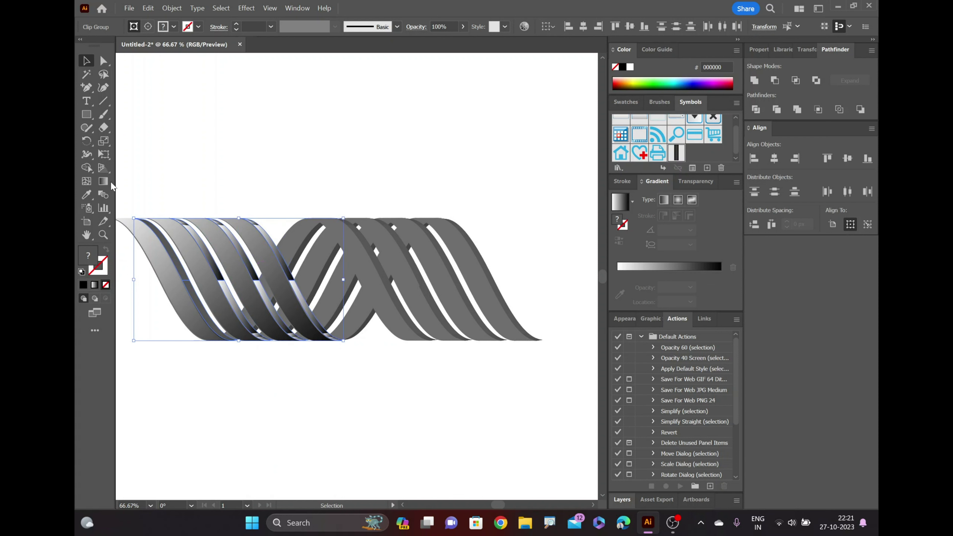
{"action": "left_click", "coordinate": [103, 182]}
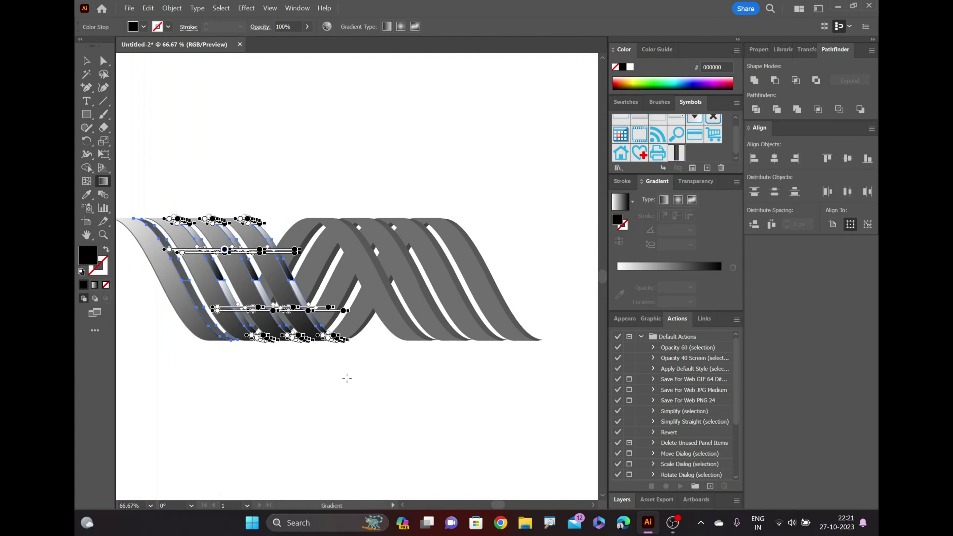
{"action": "left_click_drag", "start_coordinate": [350, 382], "coordinate": [155, 171]}
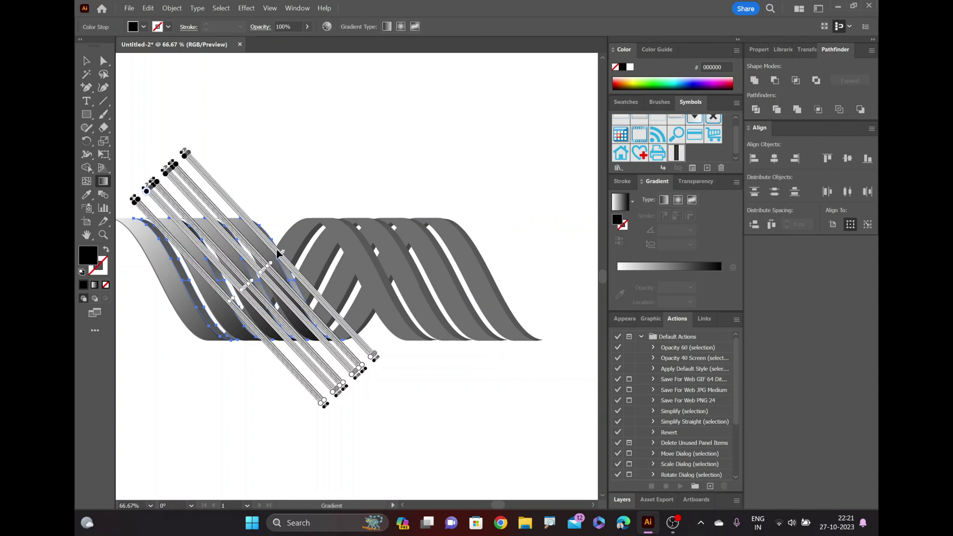
{"action": "left_click", "coordinate": [86, 60]}
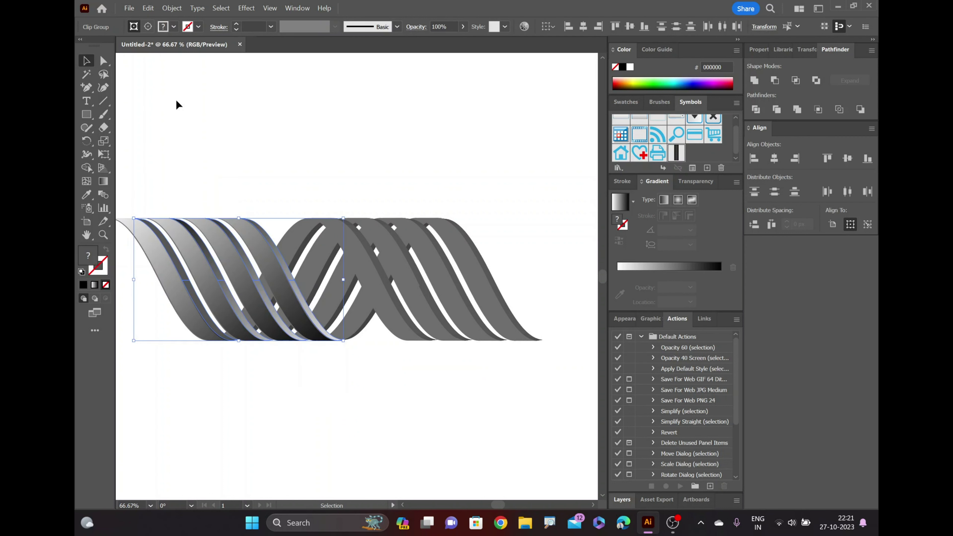
Select the four right-hand ribbon strands and fill them with the gradient swatch
{"action": "left_click", "coordinate": [203, 128]}
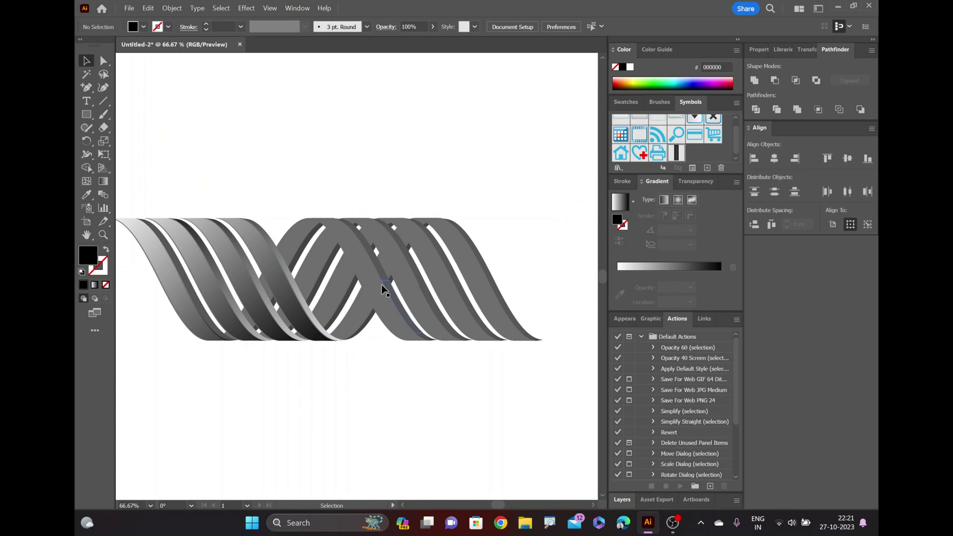
{"action": "left_click", "coordinate": [375, 287]}
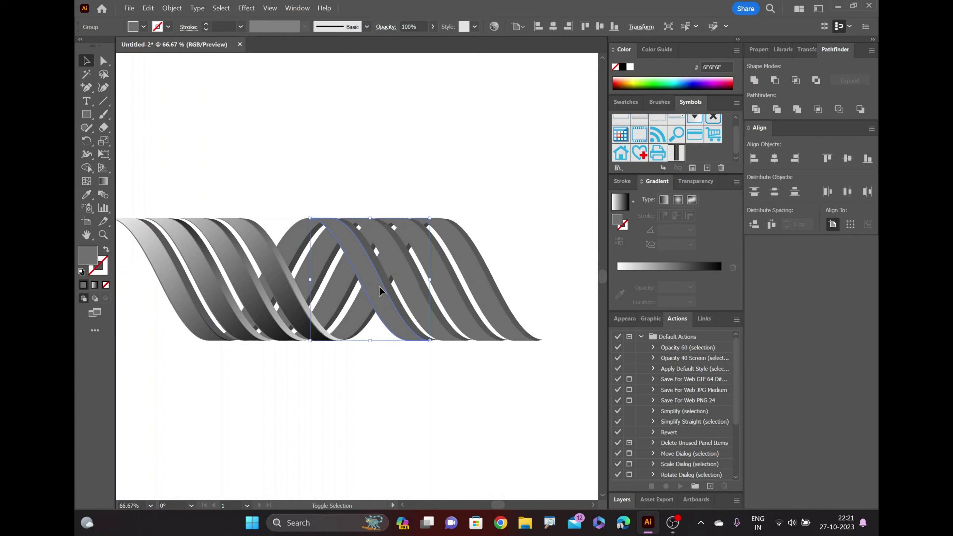
{"action": "left_click", "coordinate": [401, 289], "text": "shift"}
{"action": "left_click", "coordinate": [431, 287], "text": "shift"}
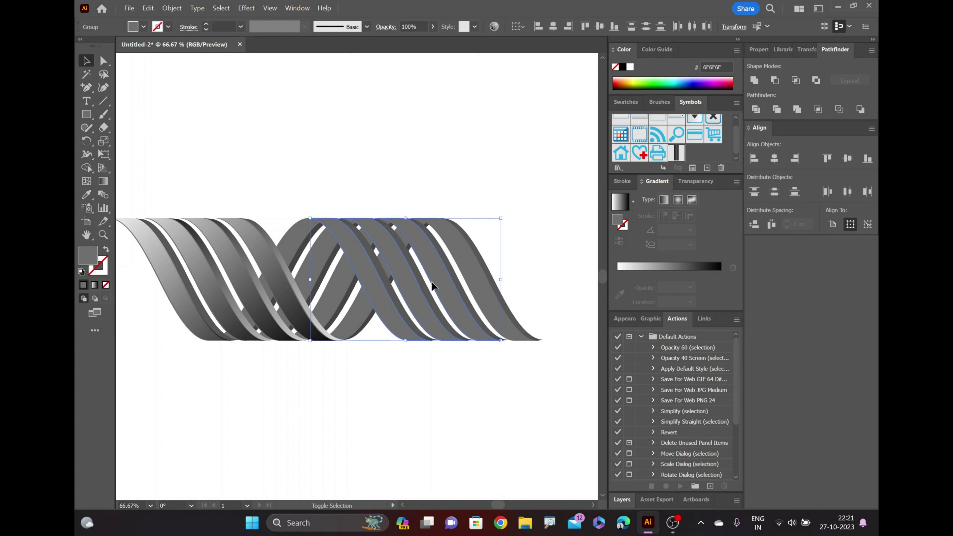
{"action": "left_click", "coordinate": [469, 273], "text": "shift"}
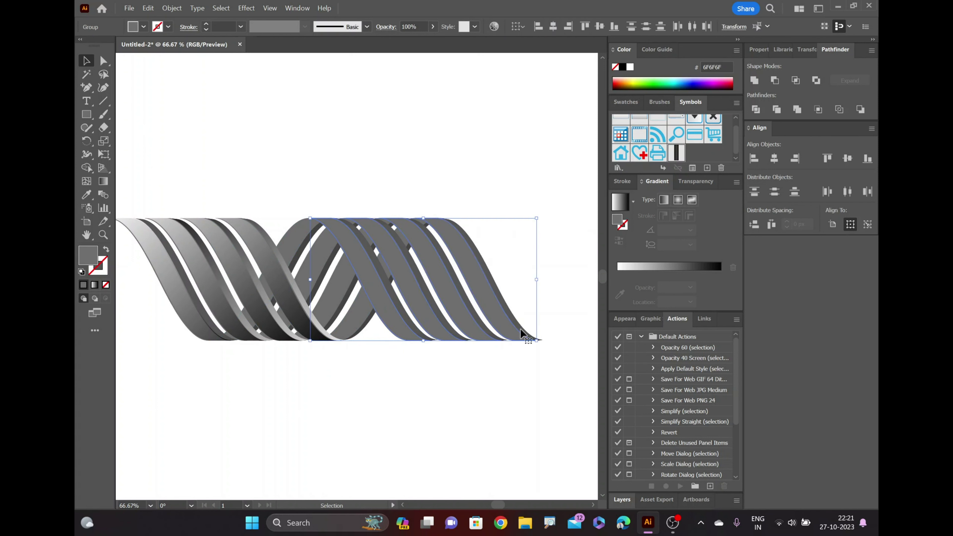
{"action": "left_click", "coordinate": [618, 204]}
Angle their black-to-white gradient diagonally at about 131.9°, moving the black top stop down, then deselect
{"action": "left_click", "coordinate": [103, 181]}
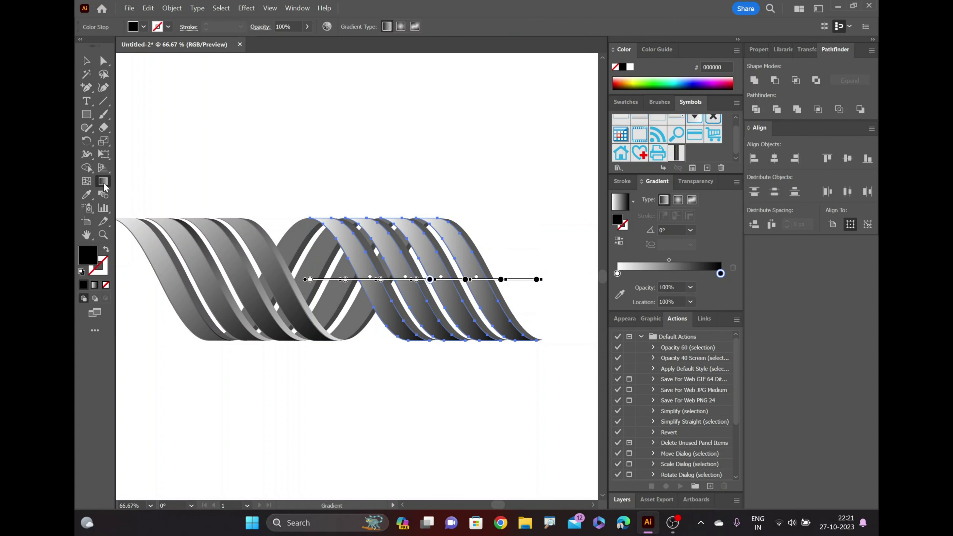
{"action": "mouse_move", "coordinate": [520, 392]}
{"action": "left_mouse_down"}
{"action": "mouse_move", "coordinate": [330, 192]}
{"action": "mouse_move", "coordinate": [366, 196]}
{"action": "left_mouse_up"}
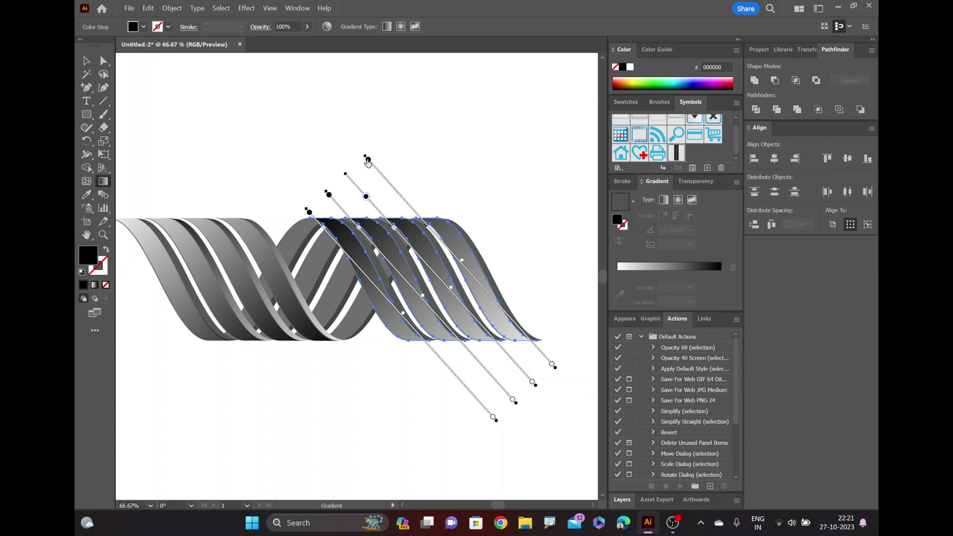
{"action": "left_click_drag", "start_coordinate": [368, 160], "coordinate": [393, 187]}
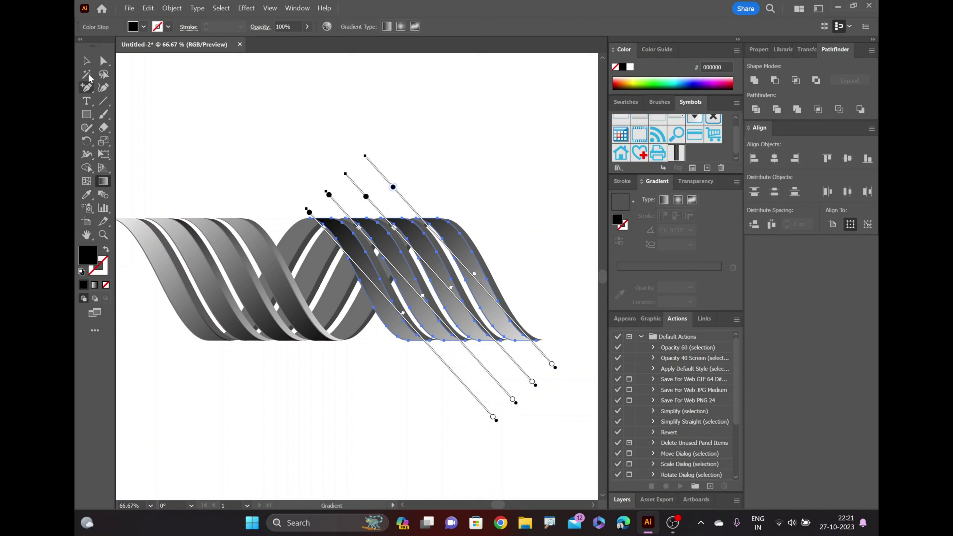
{"action": "left_click", "coordinate": [86, 60]}
{"action": "left_click", "coordinate": [191, 117]}
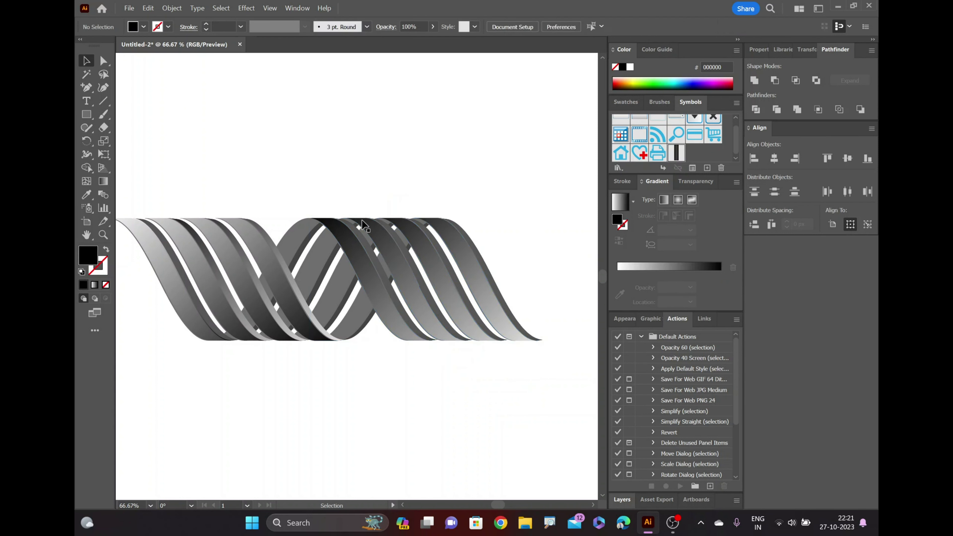
Select the five right-hand ribbons and fill them with the gradient swatch
{"action": "left_click", "coordinate": [370, 253]}
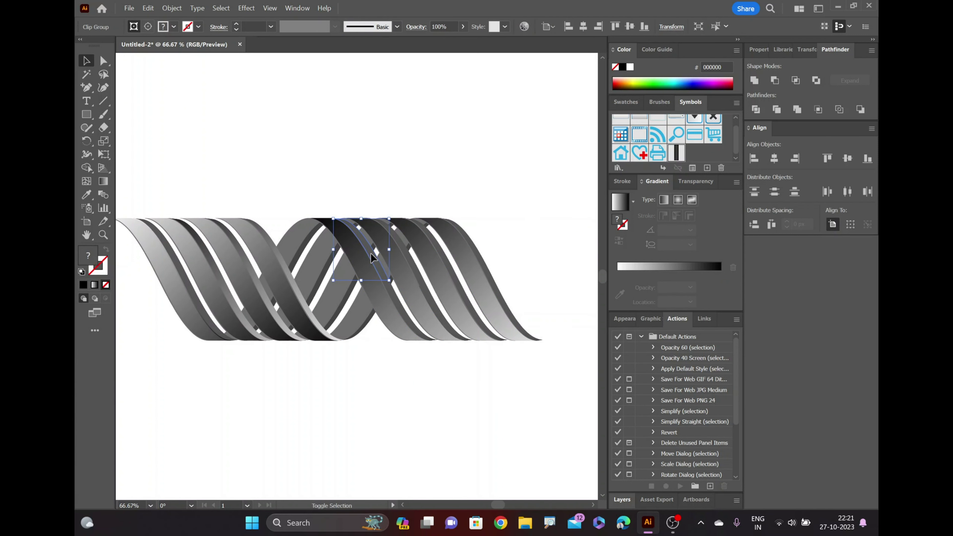
{"action": "left_click", "coordinate": [389, 288], "text": "shift"}
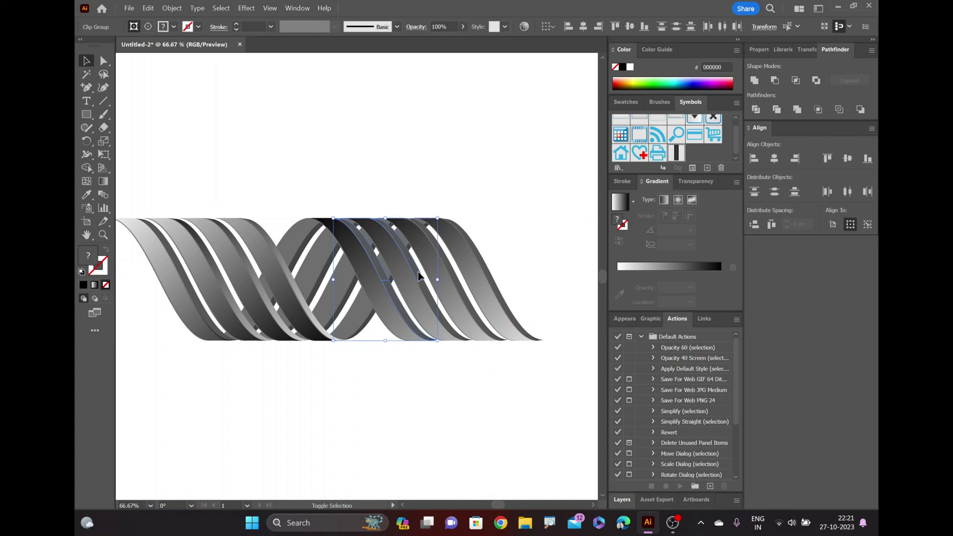
{"action": "left_click", "coordinate": [427, 295], "text": "shift"}
{"action": "left_click", "coordinate": [460, 288], "text": "shift"}
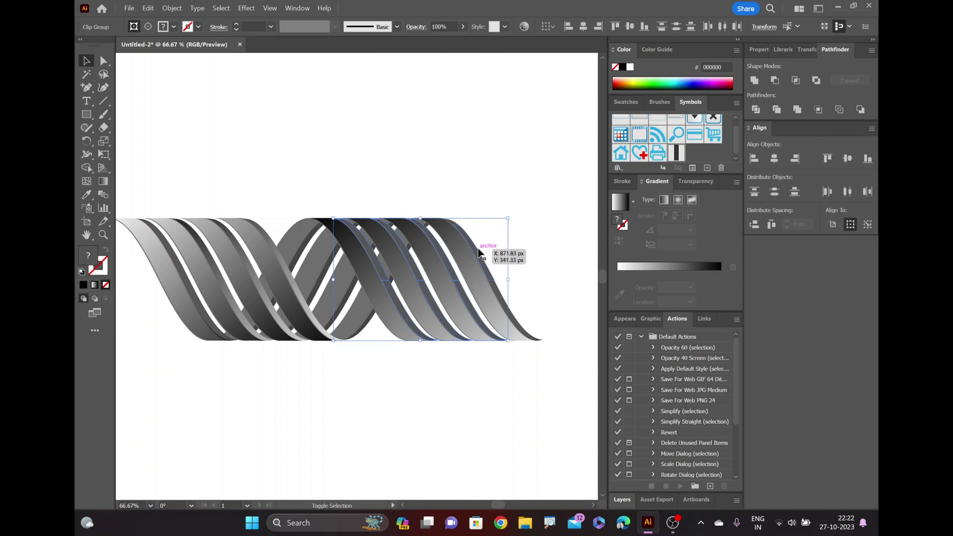
{"action": "left_click", "coordinate": [501, 295], "text": "shift"}
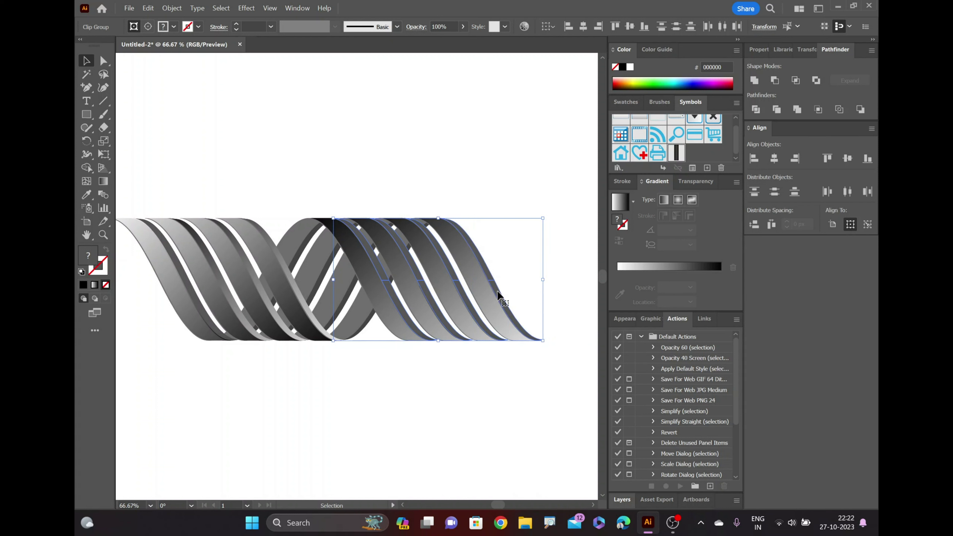
{"action": "left_click", "coordinate": [618, 210]}
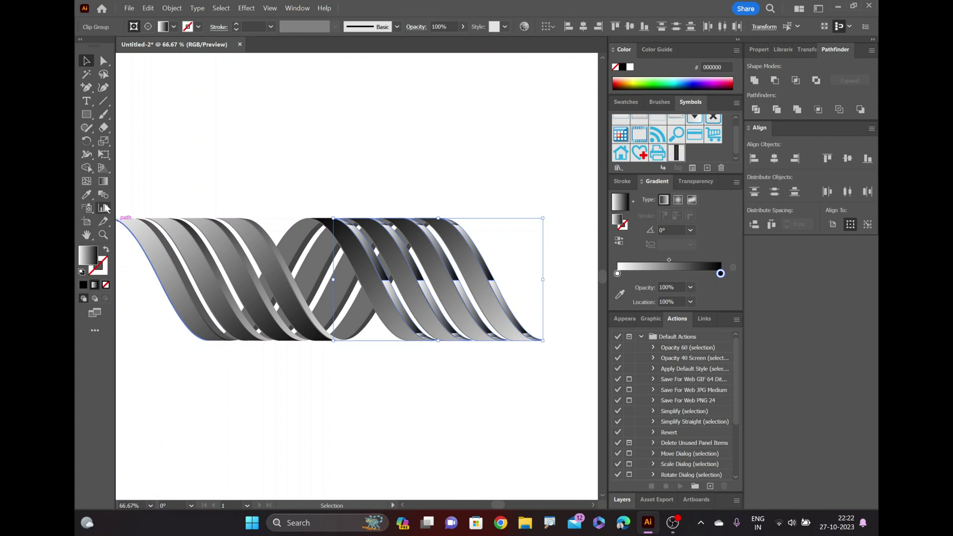
Redraw their gradient diagonally, upper left to lower right at about -55.8°, then deselect
{"action": "left_click", "coordinate": [100, 181]}
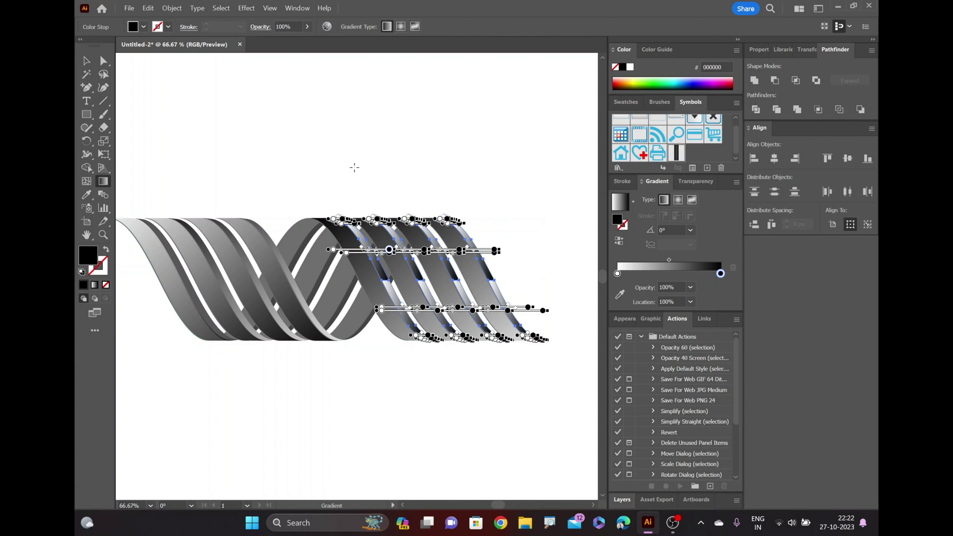
{"action": "left_click_drag", "start_coordinate": [351, 164], "coordinate": [478, 373]}
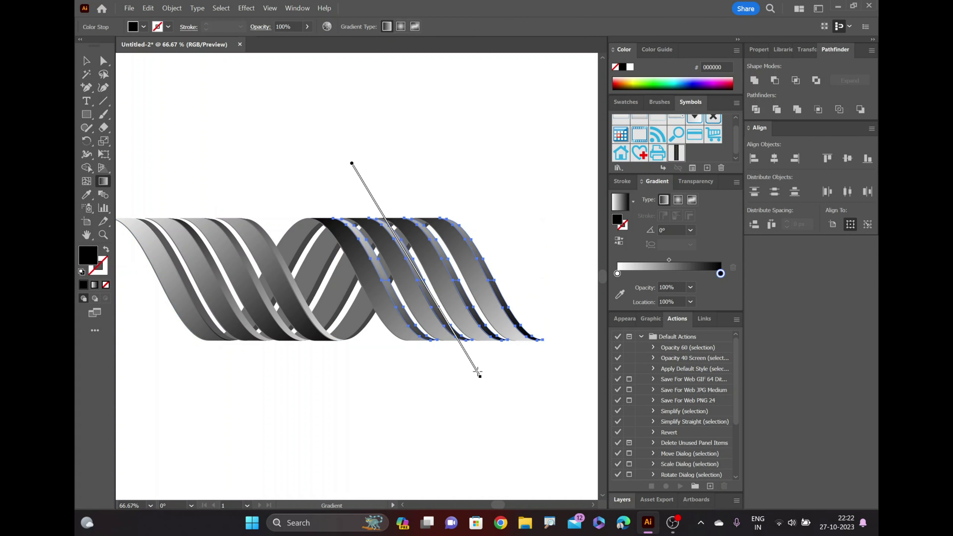
{"action": "left_click_drag", "start_coordinate": [478, 373], "coordinate": [496, 377]}
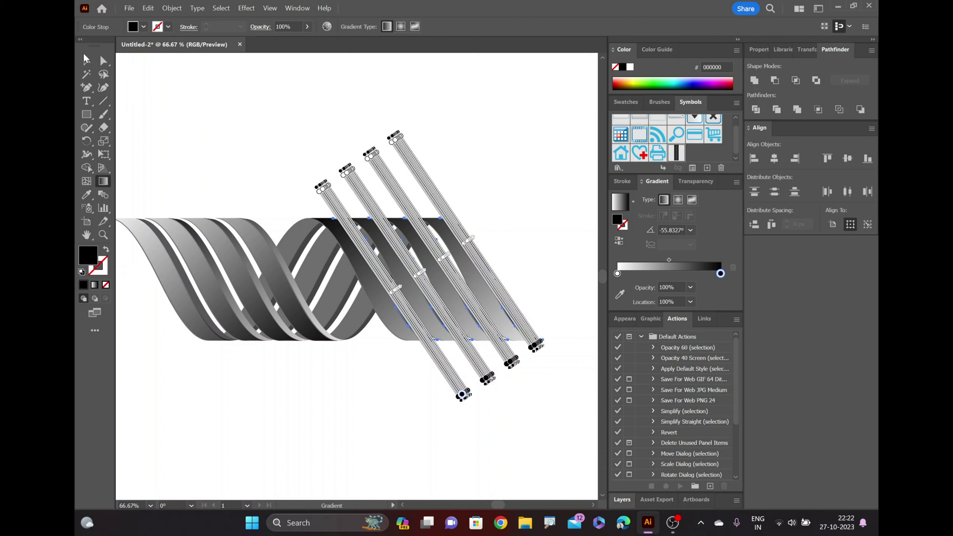
{"action": "left_click", "coordinate": [85, 58]}
{"action": "left_click", "coordinate": [226, 133]}
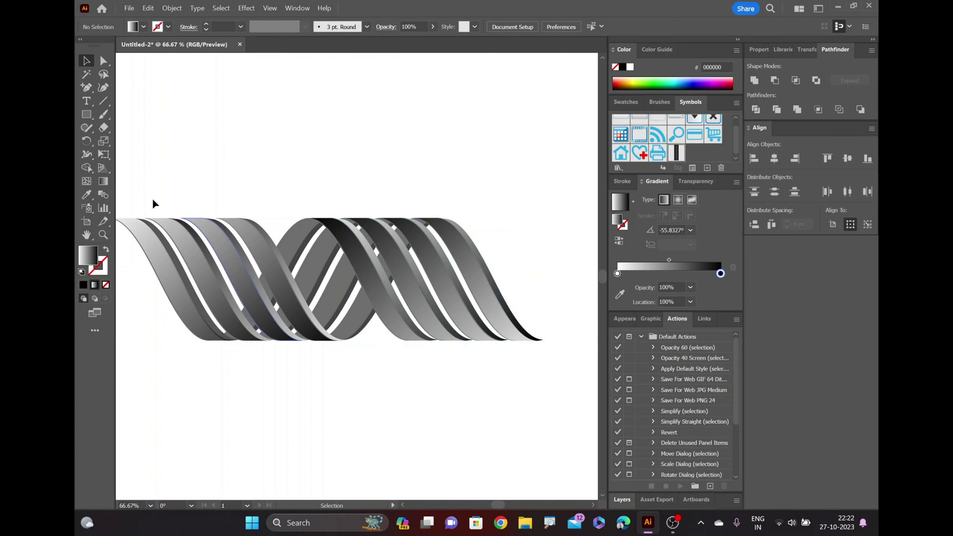
Ungroup the middle ribbon group two levels deep
{"action": "left_click", "coordinate": [298, 237]}
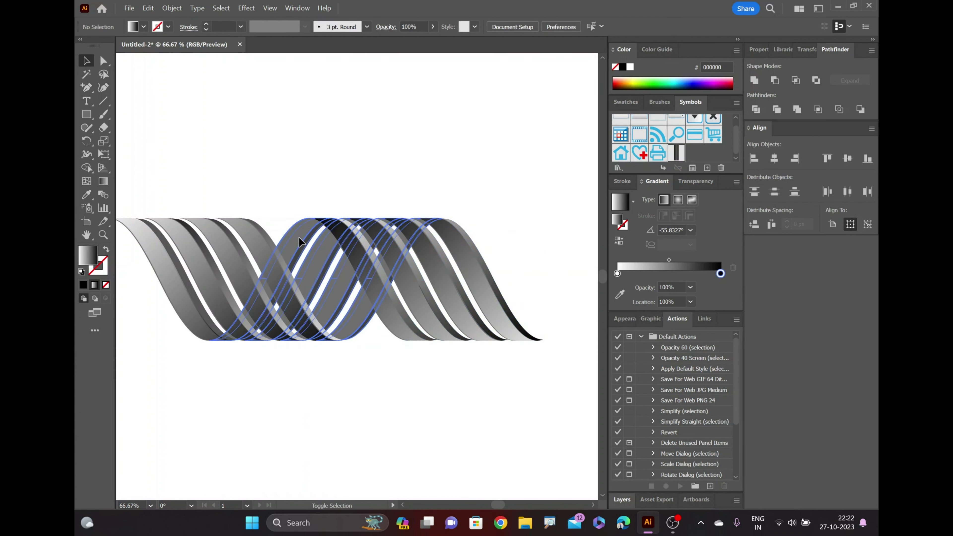
{"action": "right_click", "coordinate": [299, 238]}
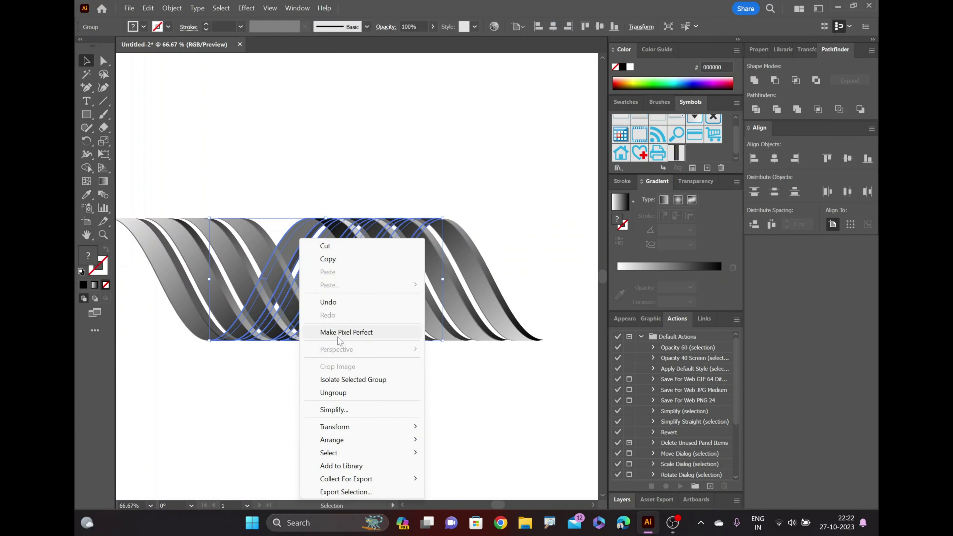
{"action": "left_click", "coordinate": [336, 393]}
{"action": "right_click", "coordinate": [294, 244]}
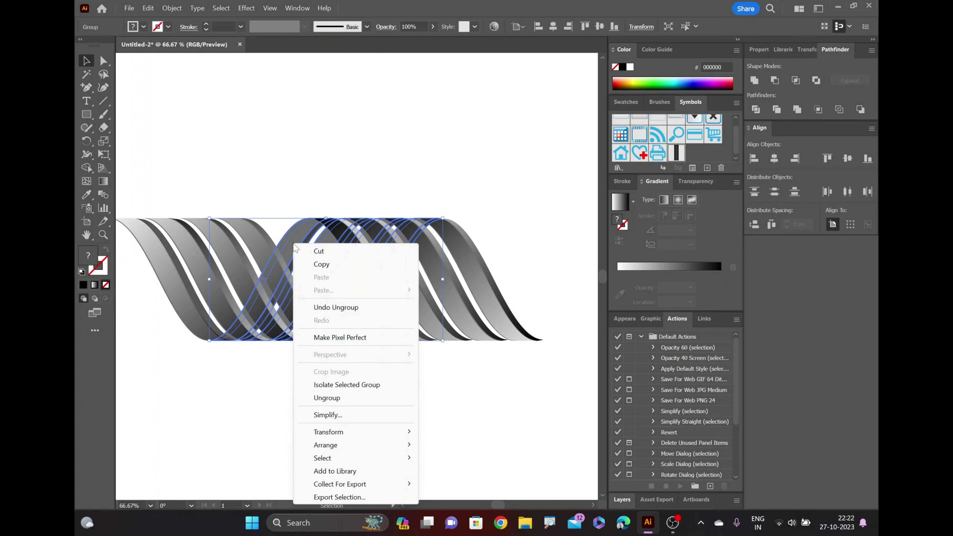
{"action": "left_click", "coordinate": [328, 398]}
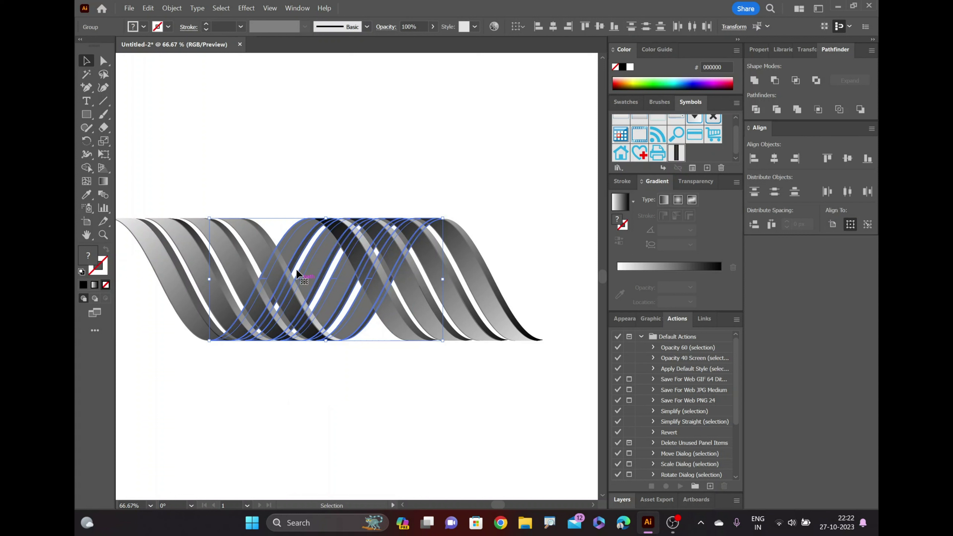
Dismiss the context menu and select two of the middle ribbon strand groups
{"action": "right_click", "coordinate": [293, 248]}
{"action": "left_click", "coordinate": [274, 182]}
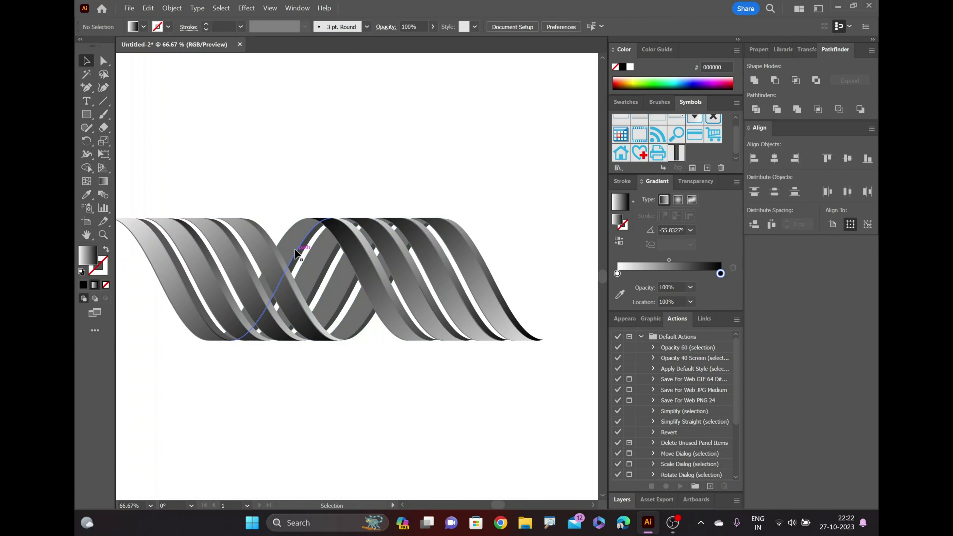
{"action": "left_click", "coordinate": [288, 245]}
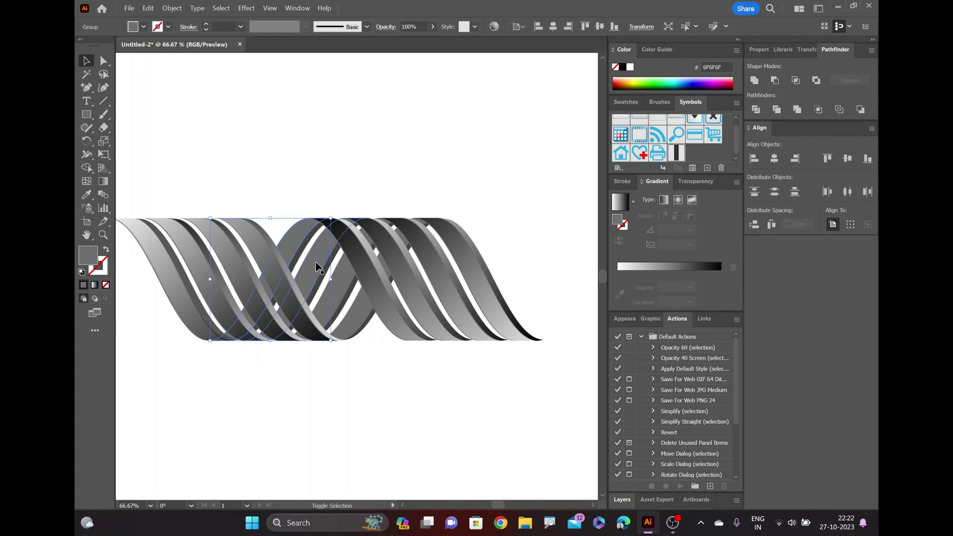
{"action": "left_click", "coordinate": [338, 277], "text": "shift"}
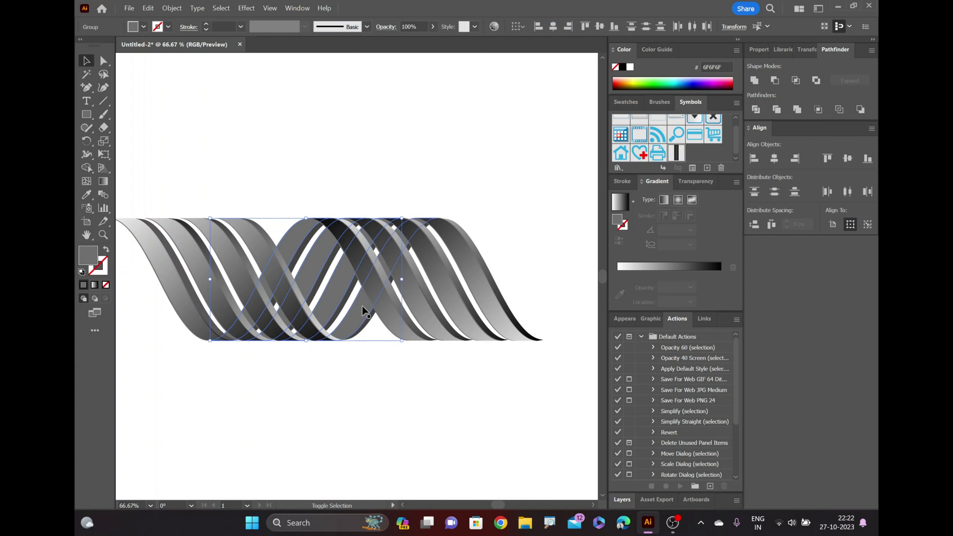
Fill the selected middle ribbons with a black–white–black gradient, adding a white centre stop
{"action": "left_click", "coordinate": [371, 295], "text": "shift"}
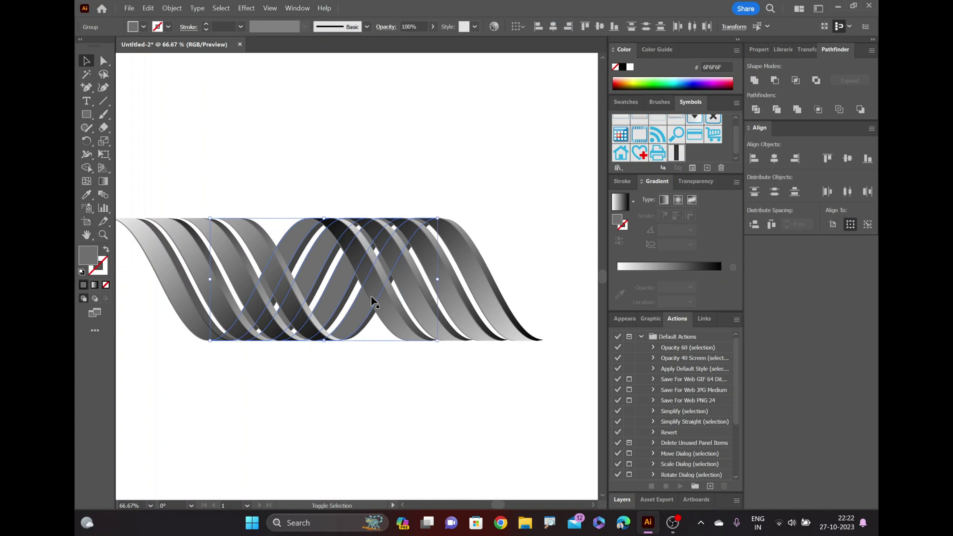
{"action": "left_click", "coordinate": [619, 203]}
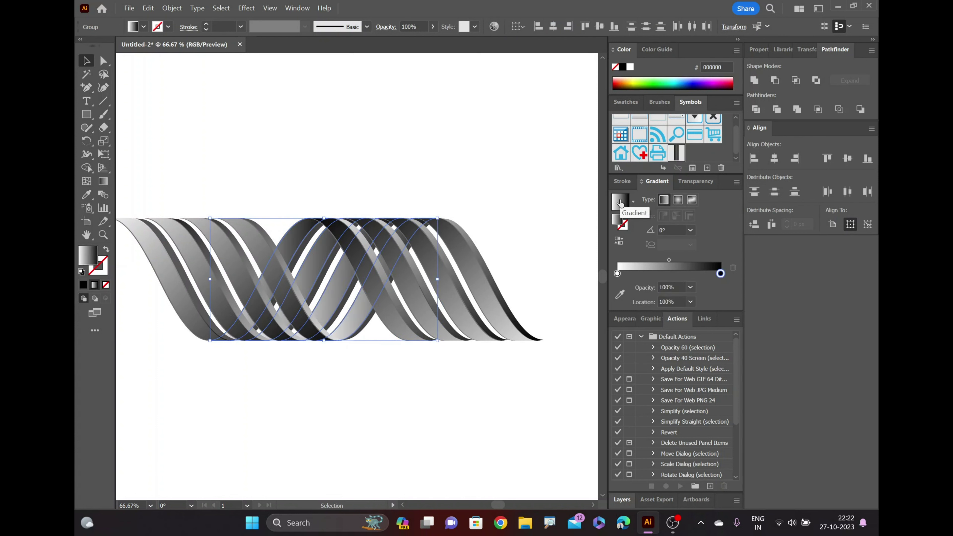
{"action": "double_click", "coordinate": [670, 274]}
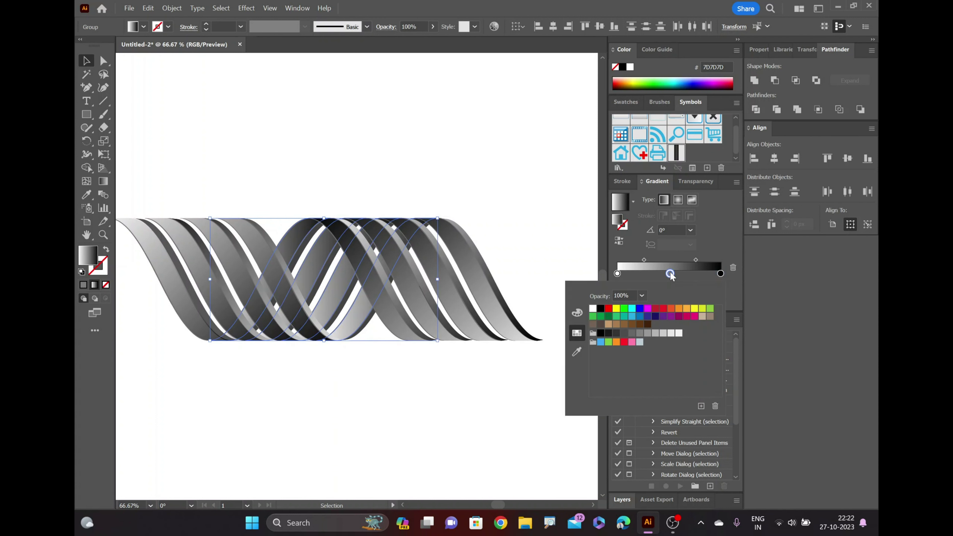
{"action": "left_click", "coordinate": [594, 308]}
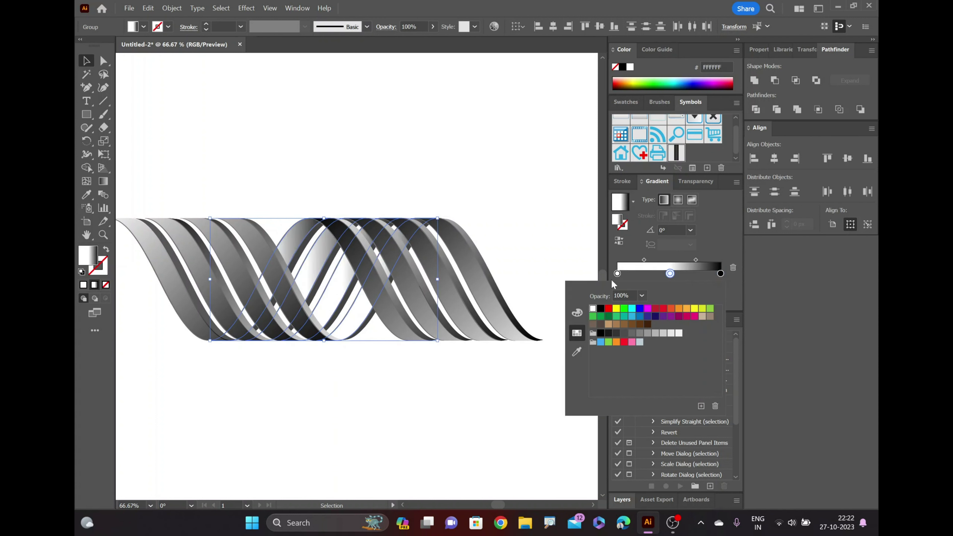
{"action": "left_click", "coordinate": [617, 274]}
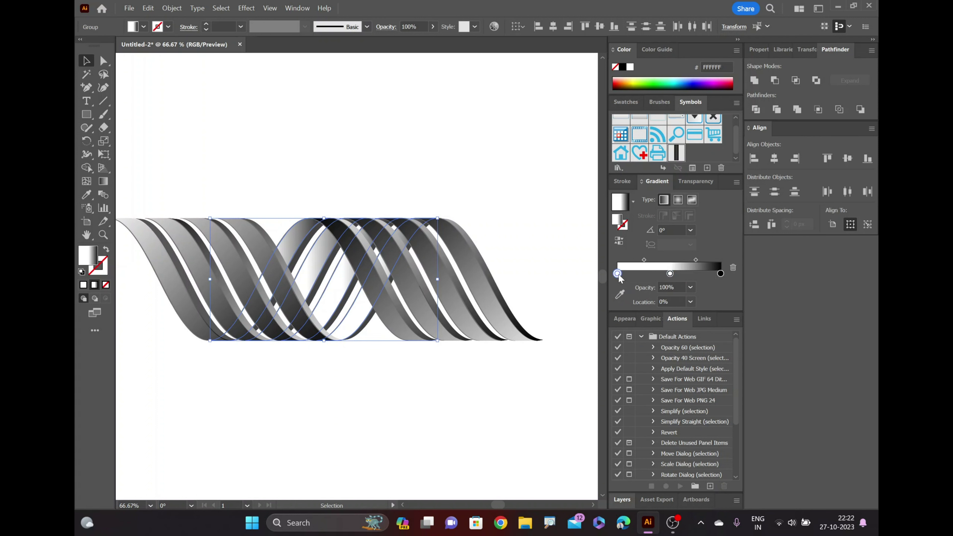
{"action": "double_click", "coordinate": [617, 273]}
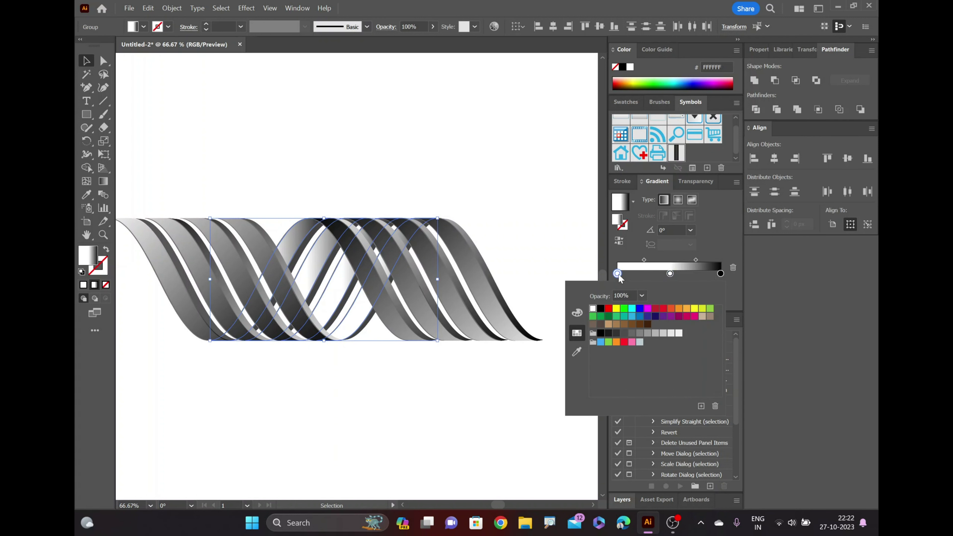
{"action": "left_click", "coordinate": [600, 309]}
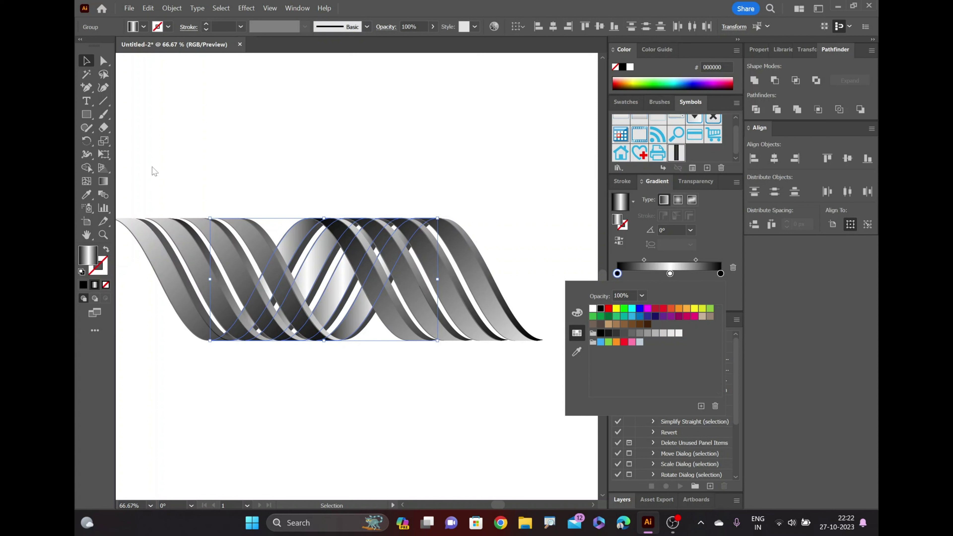
{"action": "left_click", "coordinate": [105, 184]}
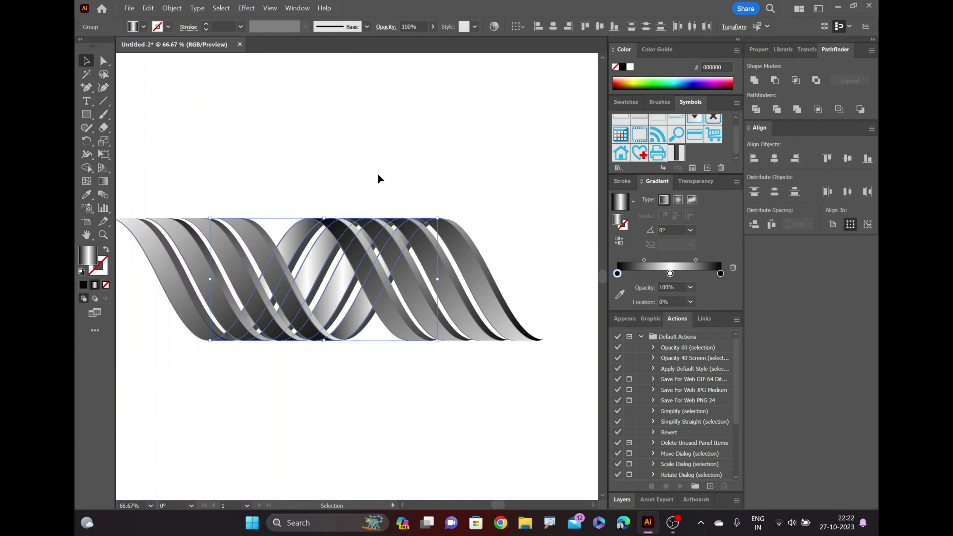
{"action": "left_click", "coordinate": [104, 182]}
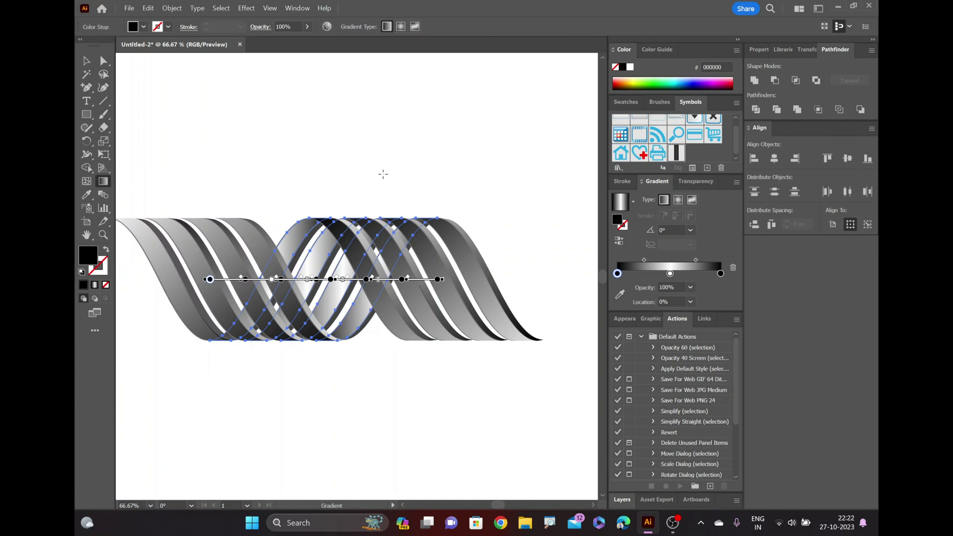
Angle the middle ribbons' gradient diagonally at about -122° and pull the strands' top stops inward
{"action": "left_click_drag", "start_coordinate": [382, 176], "coordinate": [261, 370]}
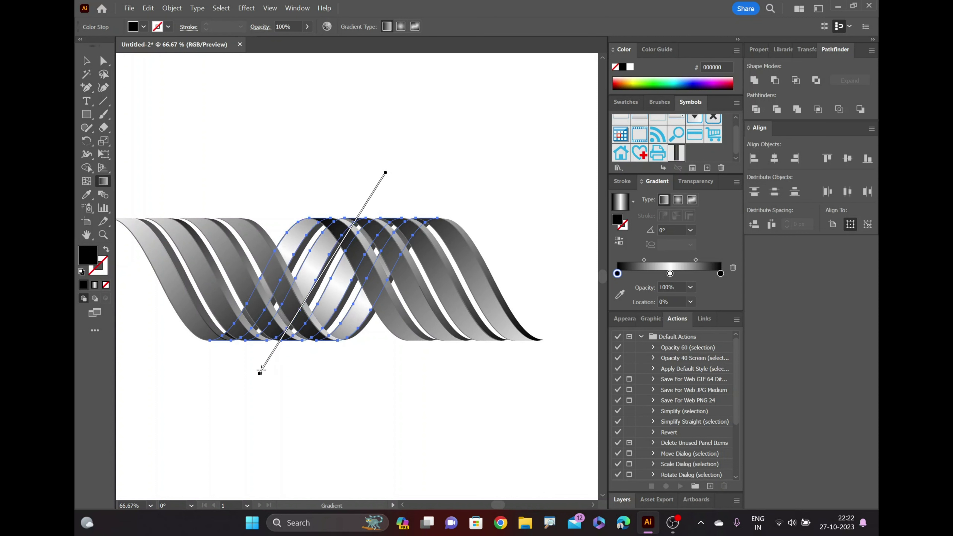
{"action": "left_click_drag", "start_coordinate": [399, 187], "coordinate": [382, 214]}
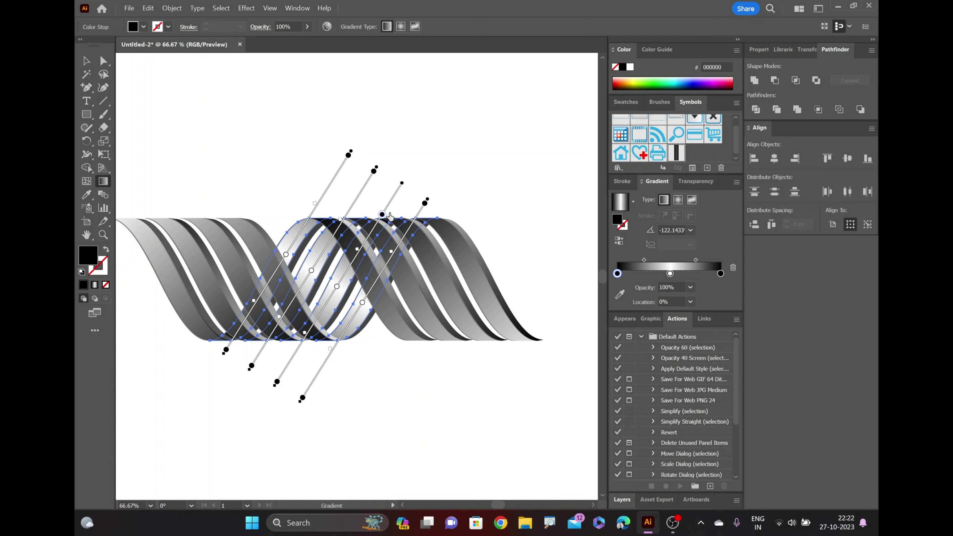
{"action": "mouse_move", "coordinate": [374, 171]}
{"action": "left_mouse_down"}
{"action": "mouse_move", "coordinate": [365, 184]}
{"action": "mouse_move", "coordinate": [333, 178]}
{"action": "left_mouse_up"}
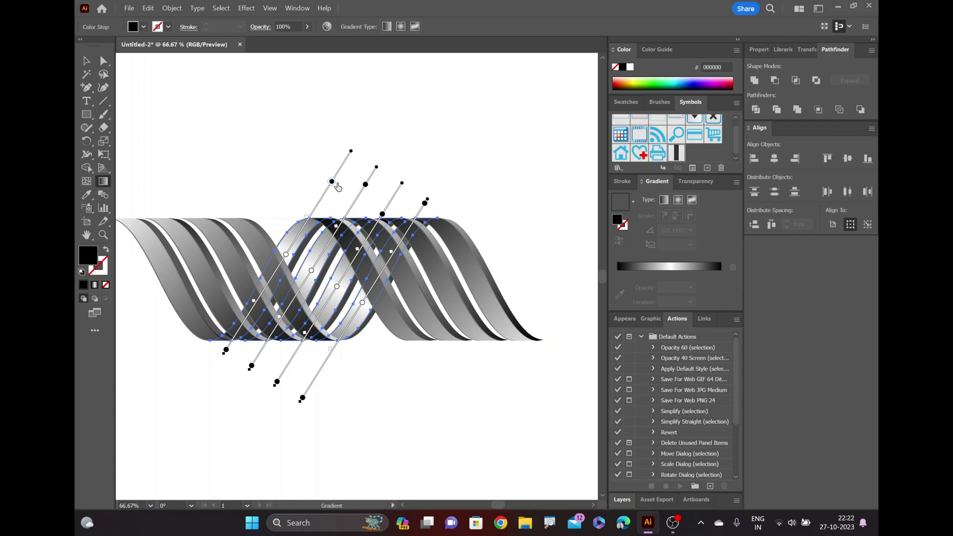
{"action": "left_click_drag", "start_coordinate": [425, 203], "coordinate": [414, 219]}
Pull the first three strands' bottom gradient stops inward, then deselect
{"action": "left_click_drag", "start_coordinate": [227, 350], "coordinate": [235, 334]}
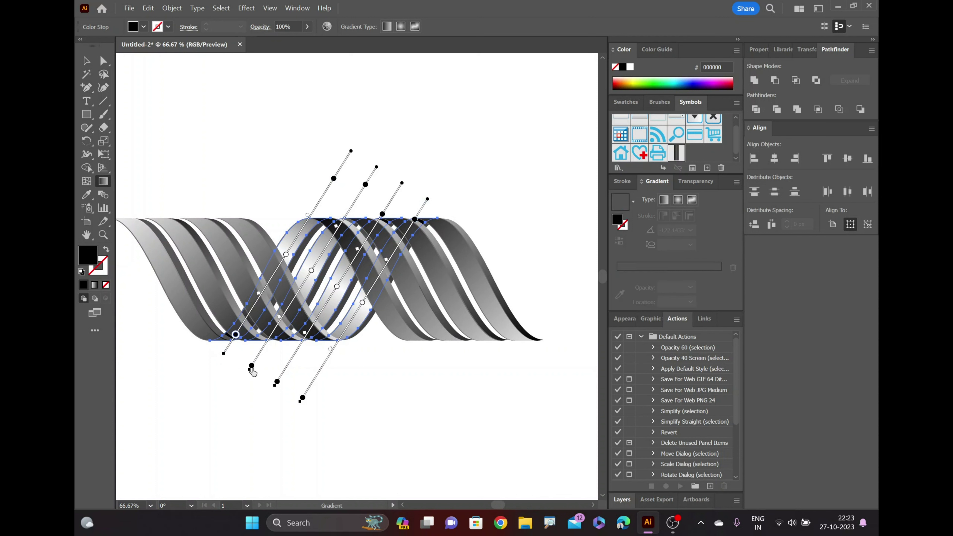
{"action": "left_click_drag", "start_coordinate": [251, 365], "coordinate": [262, 348]}
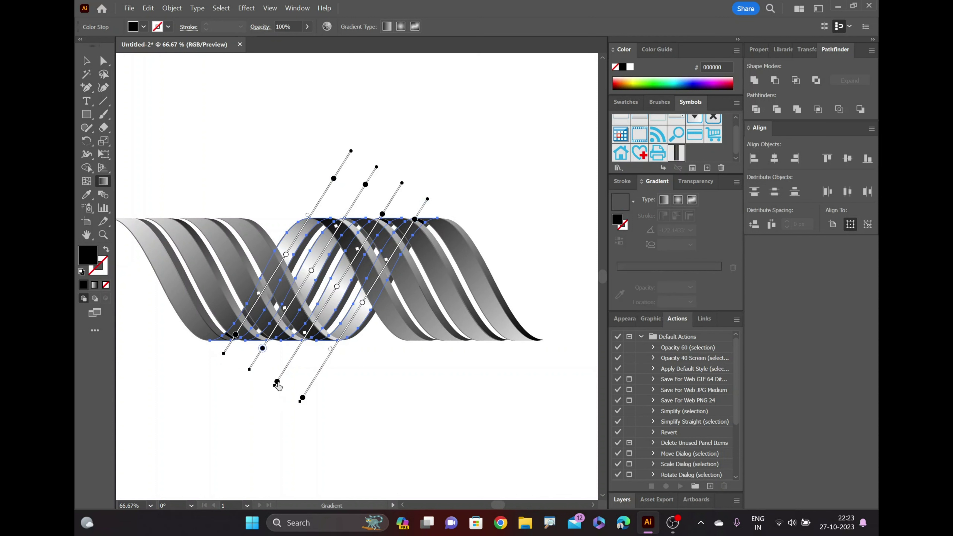
{"action": "mouse_move", "coordinate": [277, 382]}
{"action": "left_mouse_down"}
{"action": "mouse_move", "coordinate": [284, 370]}
{"action": "mouse_move", "coordinate": [310, 385]}
{"action": "left_mouse_up"}
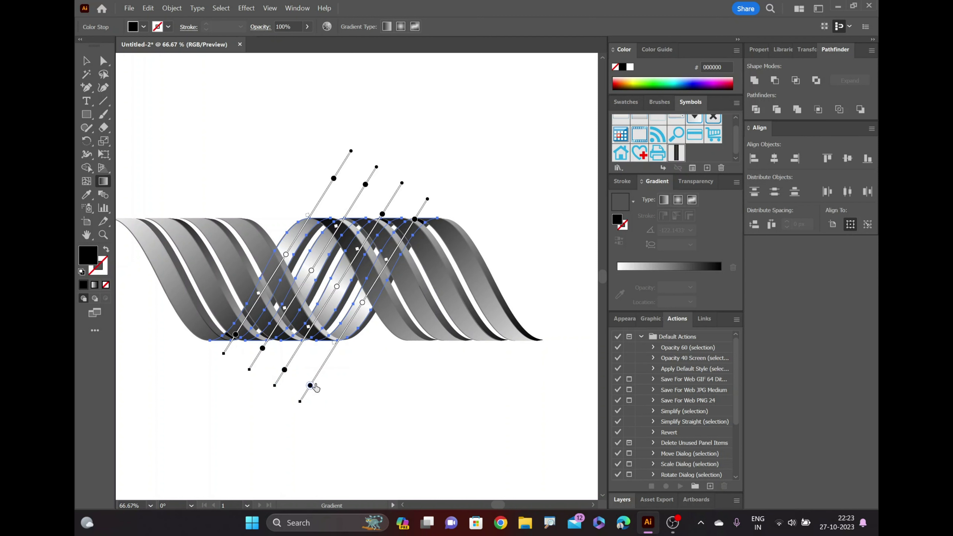
{"action": "left_click", "coordinate": [86, 60]}
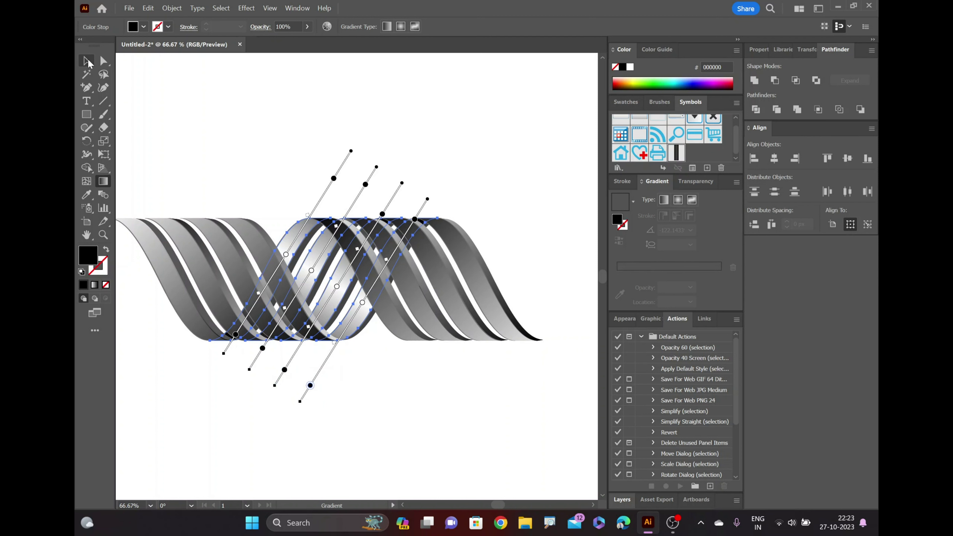
{"action": "left_click", "coordinate": [194, 94]}
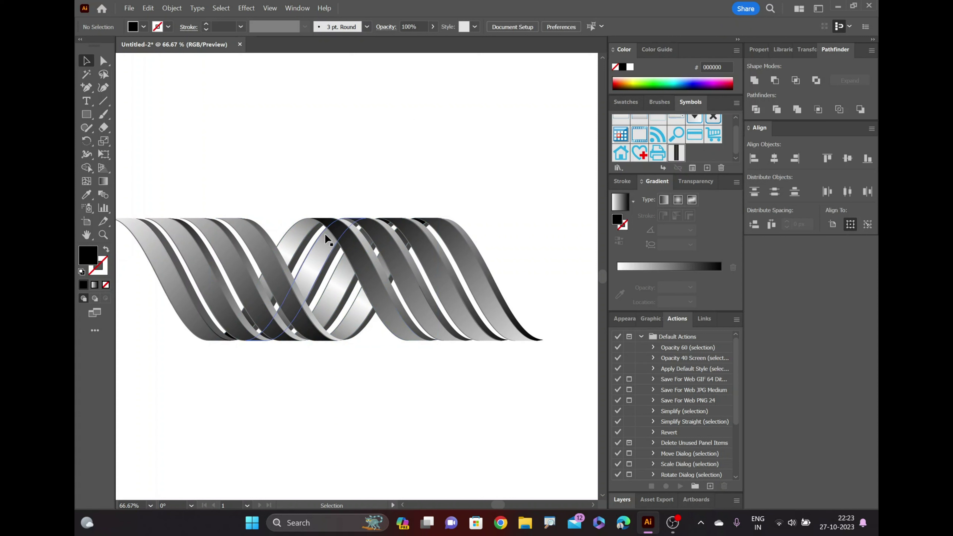
Select three middle ribbons and give them a gradient with a white middle stop
{"action": "left_click", "coordinate": [302, 248]}
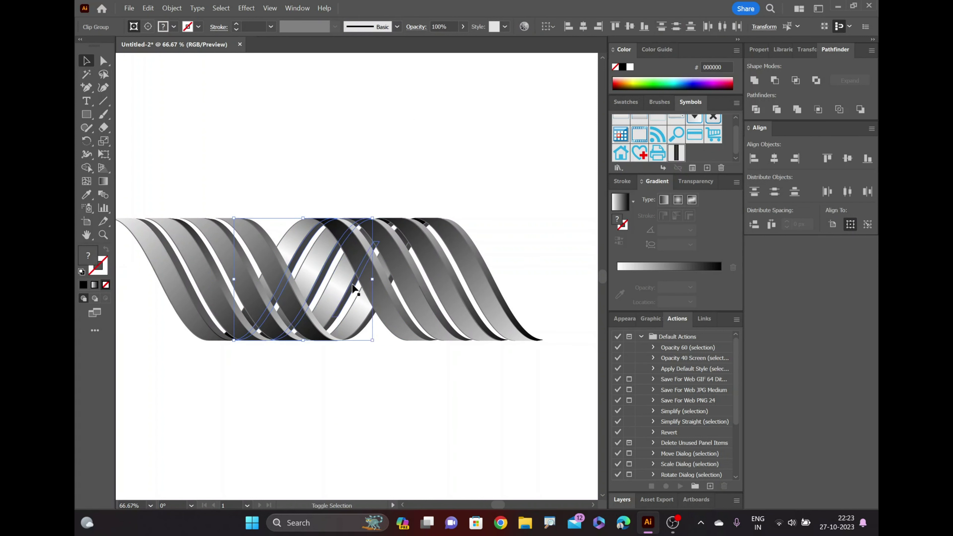
{"action": "left_click", "coordinate": [352, 283], "text": "shift"}
{"action": "left_click", "coordinate": [370, 317], "text": "shift"}
{"action": "left_click", "coordinate": [620, 206]}
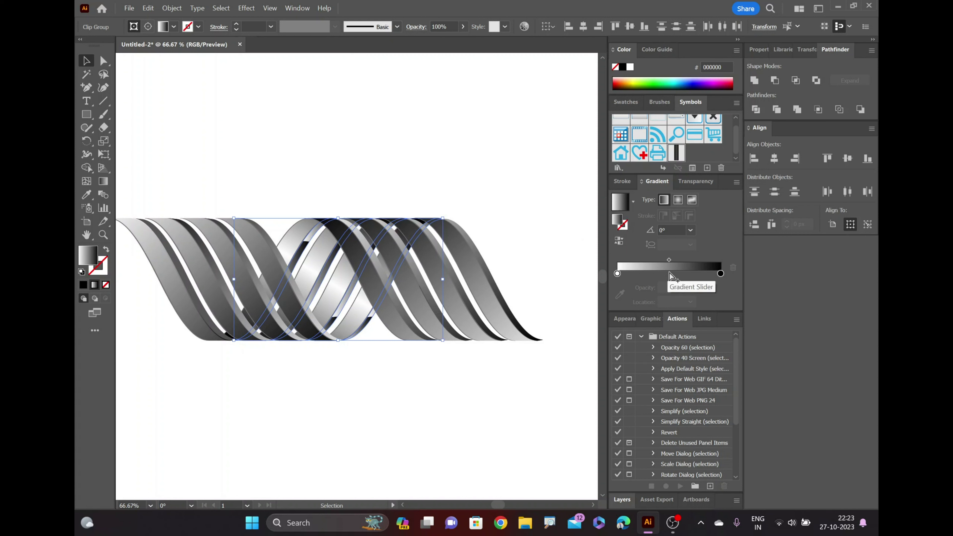
{"action": "double_click", "coordinate": [670, 273]}
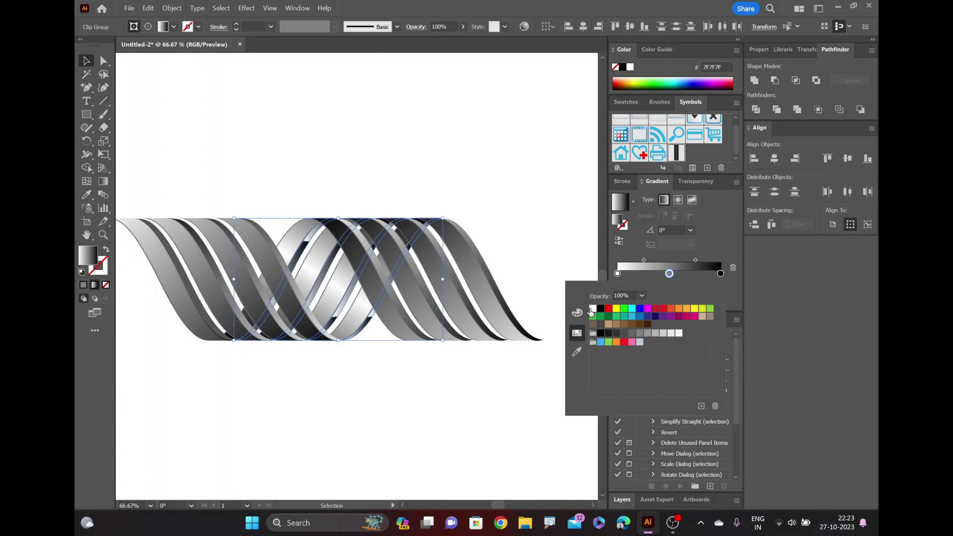
{"action": "left_click", "coordinate": [593, 308]}
Make the left stop black and angle the gradient diagonally at about -121.8°
{"action": "double_click", "coordinate": [617, 274]}
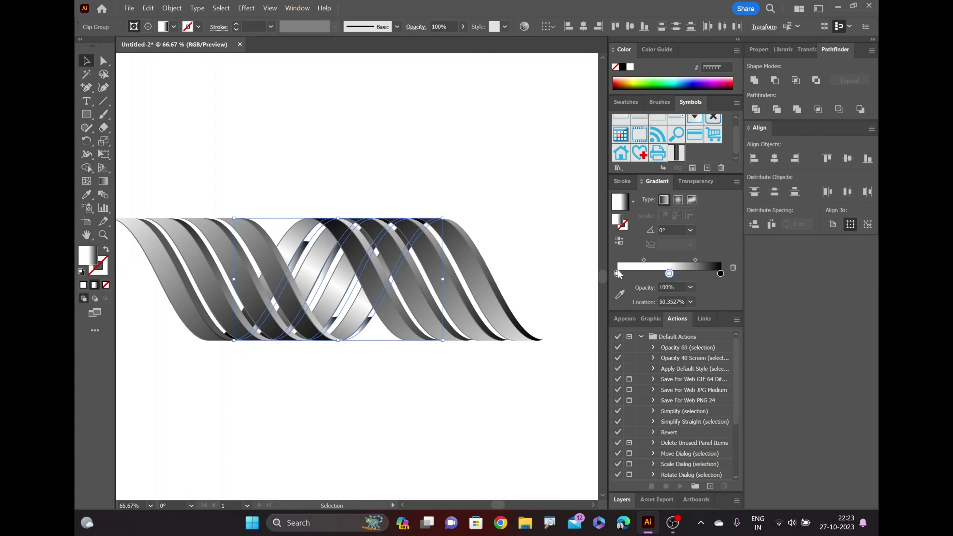
{"action": "double_click", "coordinate": [618, 274]}
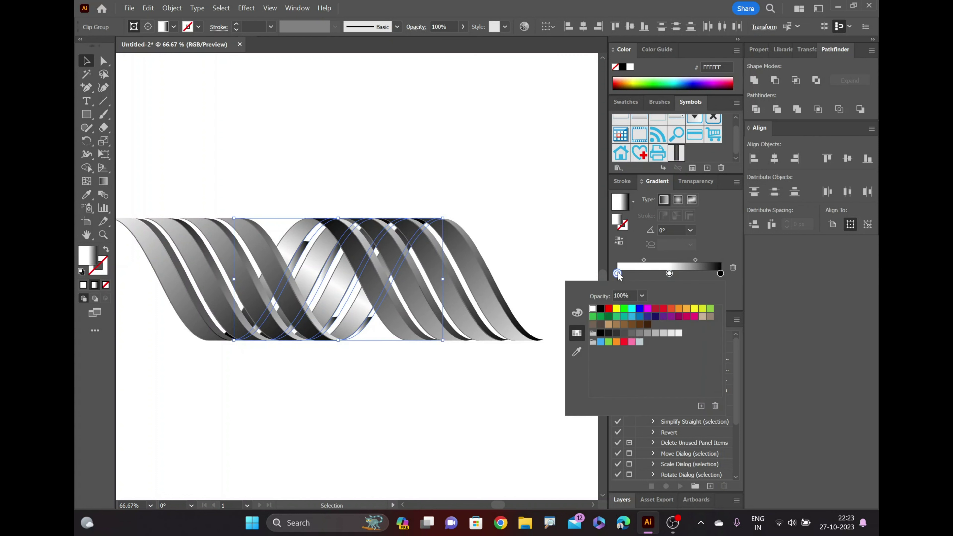
{"action": "left_click", "coordinate": [602, 307]}
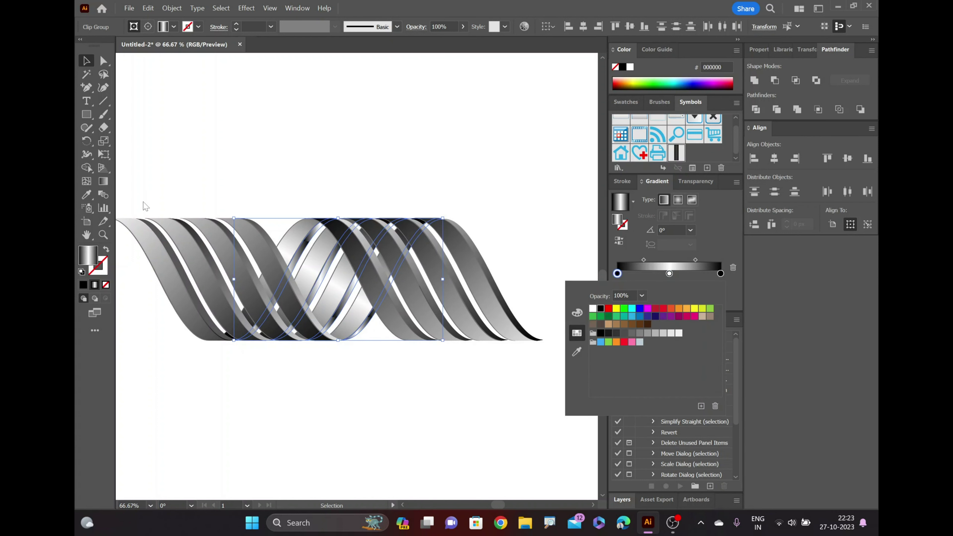
{"action": "left_click", "coordinate": [104, 183]}
{"action": "left_click_drag", "start_coordinate": [387, 181], "coordinate": [271, 367]}
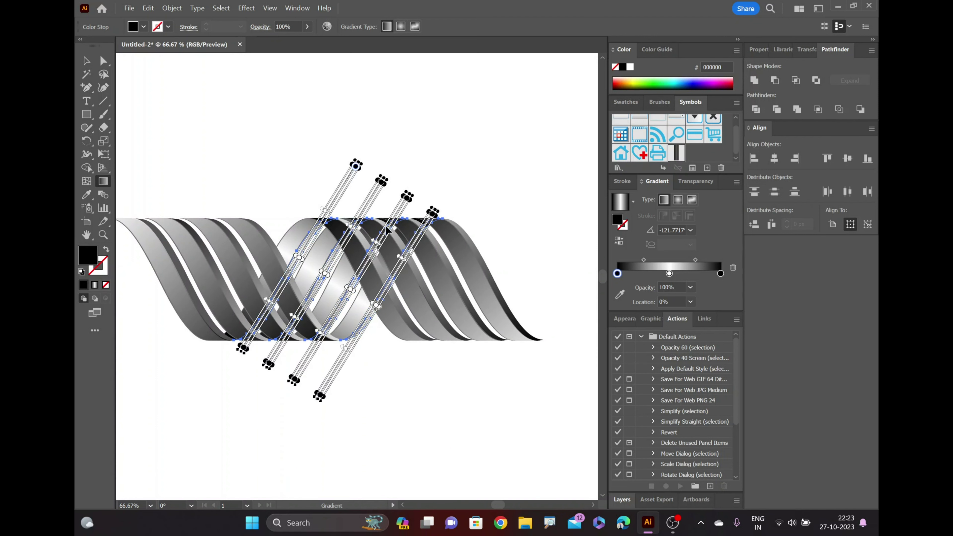
{"action": "left_click", "coordinate": [89, 63]}
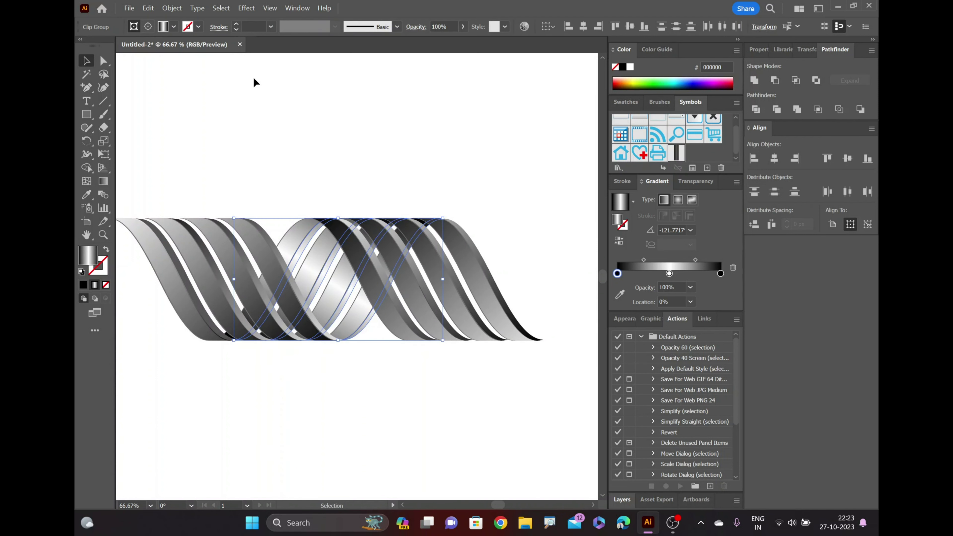
{"action": "left_click", "coordinate": [295, 124]}
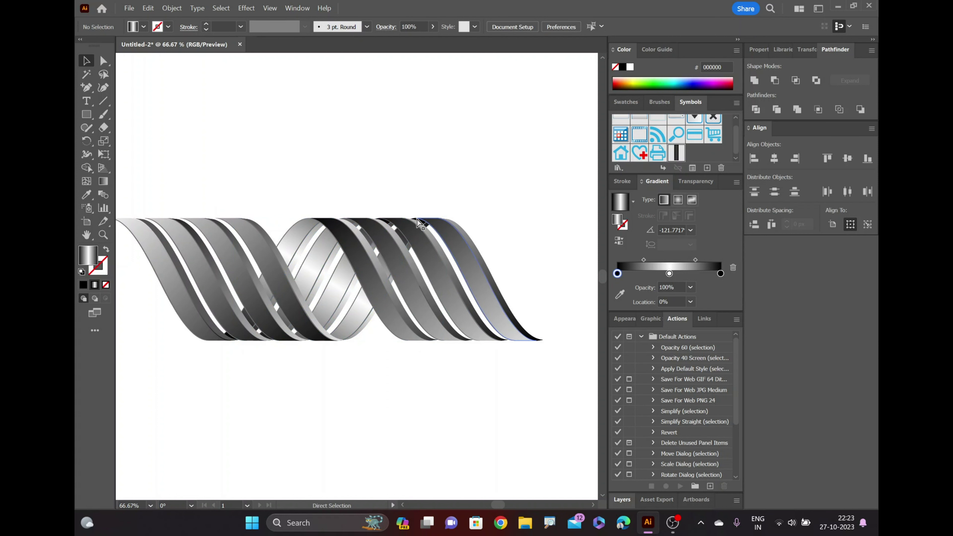
{"action": "key", "text": "ctrl+minus"}
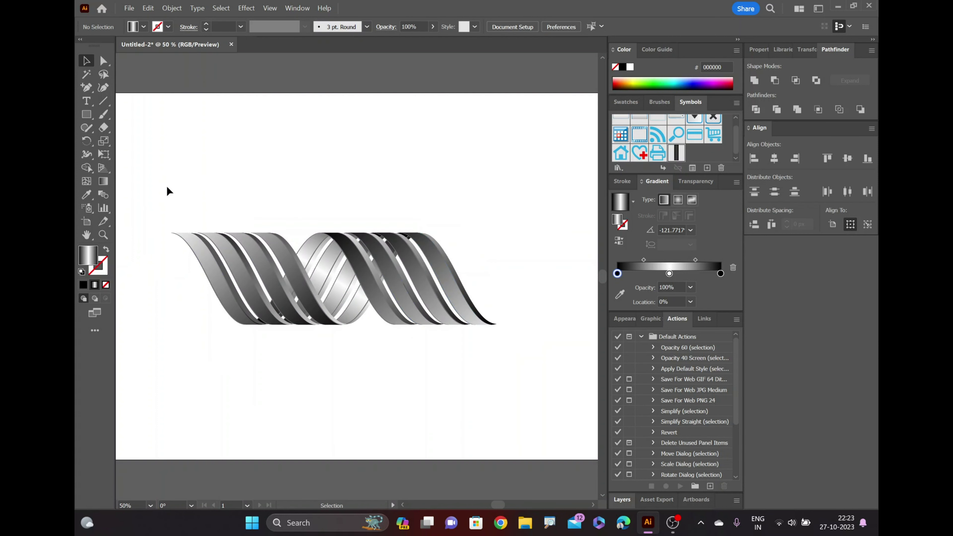
{"action": "left_click_drag", "start_coordinate": [166, 185], "coordinate": [395, 328]}
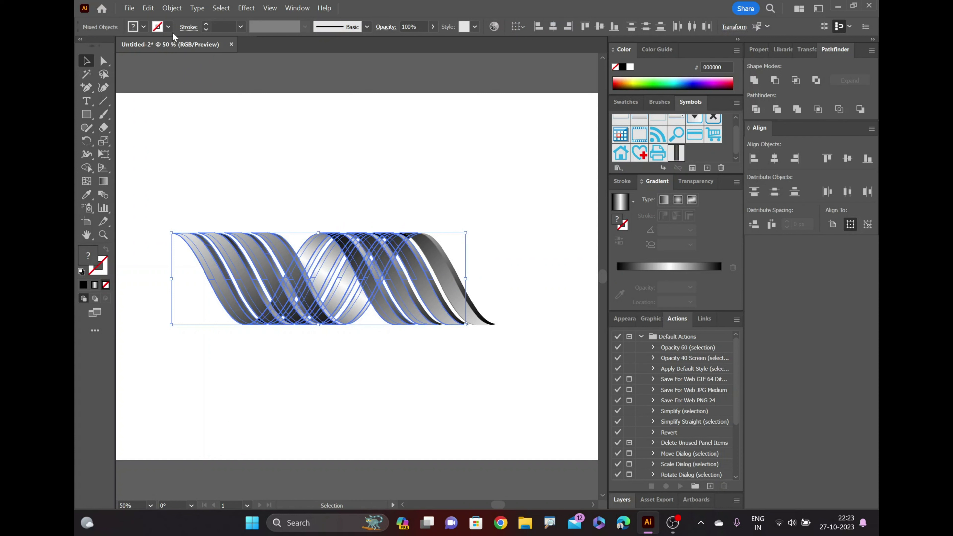
{"action": "left_click", "coordinate": [197, 173]}
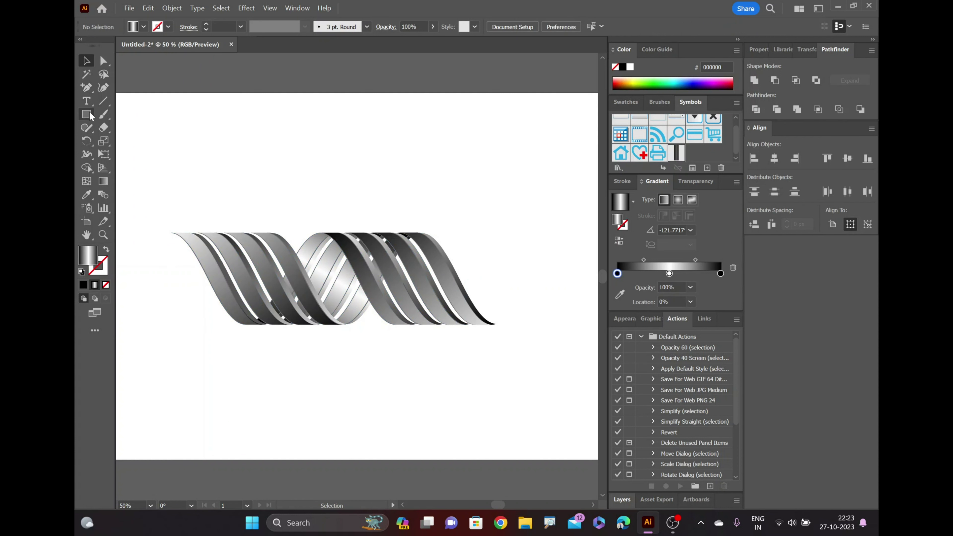
Type NEWTON below the ribbon mark, set it to 60 pt, and enlarge it to about 88.4 pt
{"action": "left_click", "coordinate": [87, 100]}
{"action": "left_click", "coordinate": [317, 361]}
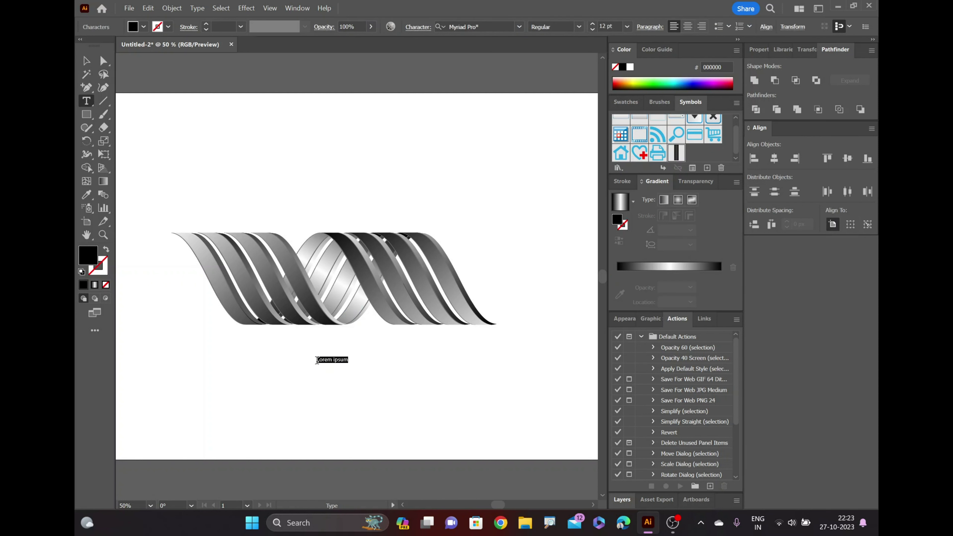
{"action": "type", "text": "NEWTON"}
{"action": "left_click", "coordinate": [85, 61]}
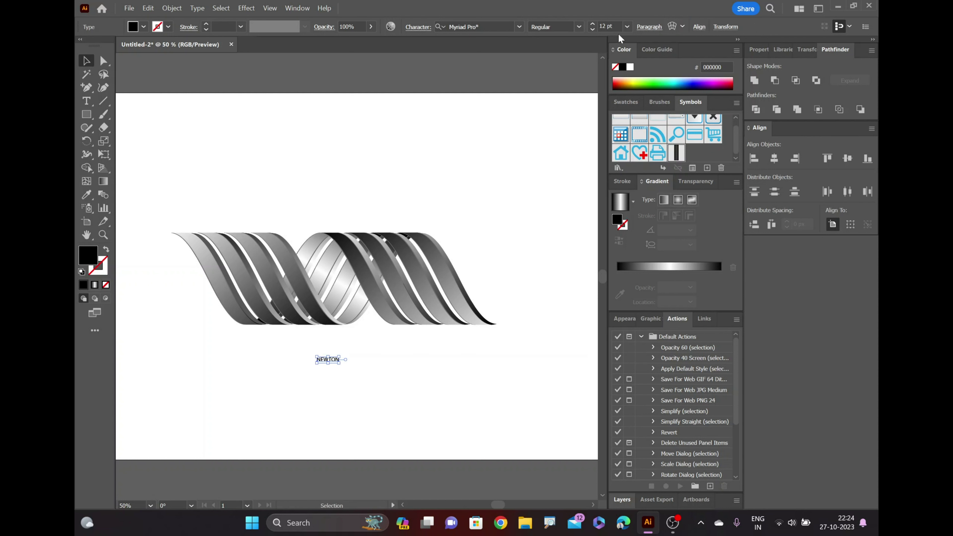
{"action": "left_click", "coordinate": [626, 26]}
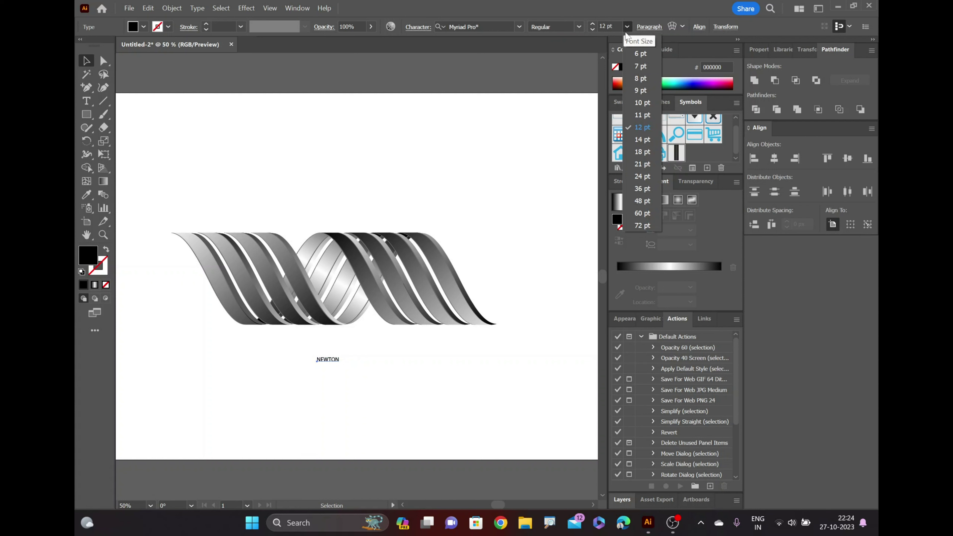
{"action": "left_click", "coordinate": [641, 212]}
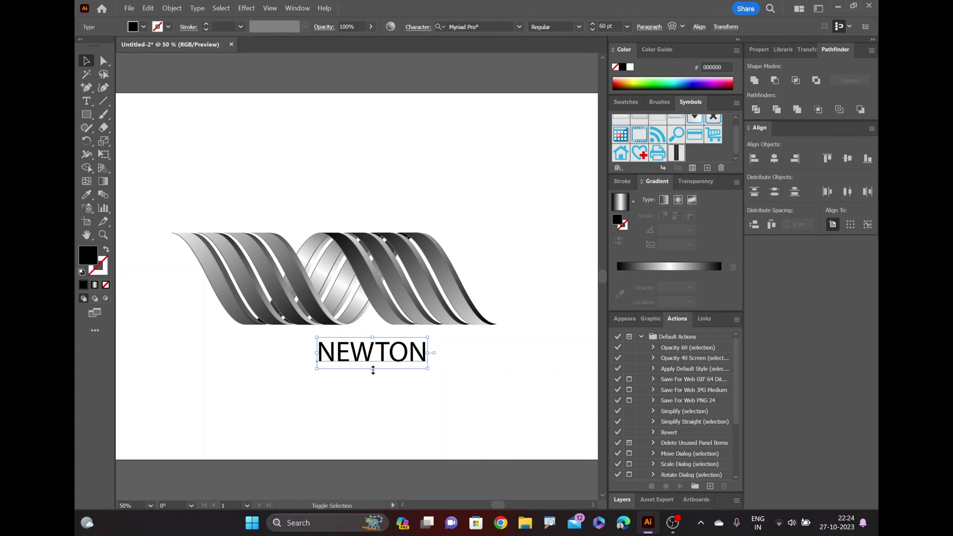
{"action": "mouse_move", "coordinate": [372, 370]}
{"action": "left_mouse_down"}
{"action": "mouse_move", "coordinate": [370, 387]}
{"action": "mouse_move", "coordinate": [349, 368]}
{"action": "left_mouse_up"}
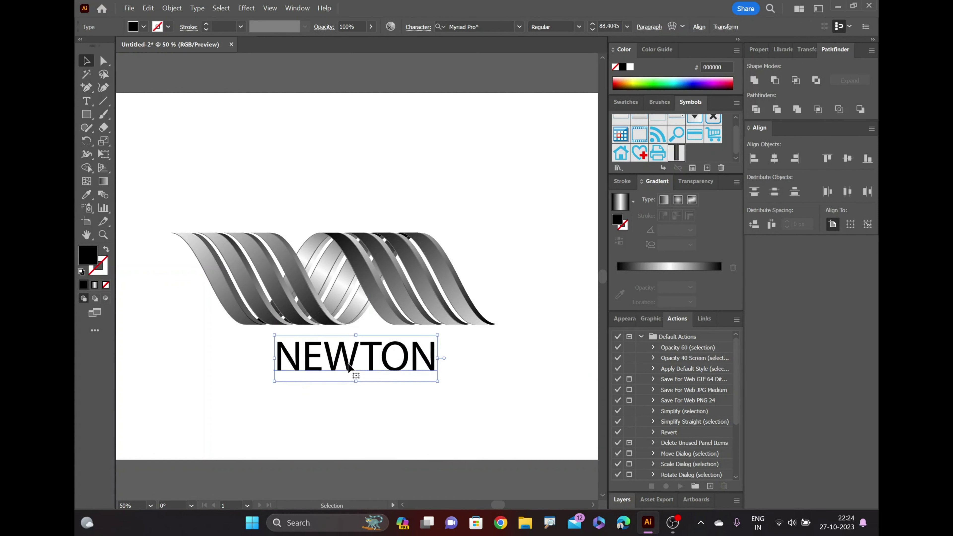
Set NEWTON in the EthnocentricRg-Italic font
{"action": "left_click", "coordinate": [518, 27]}
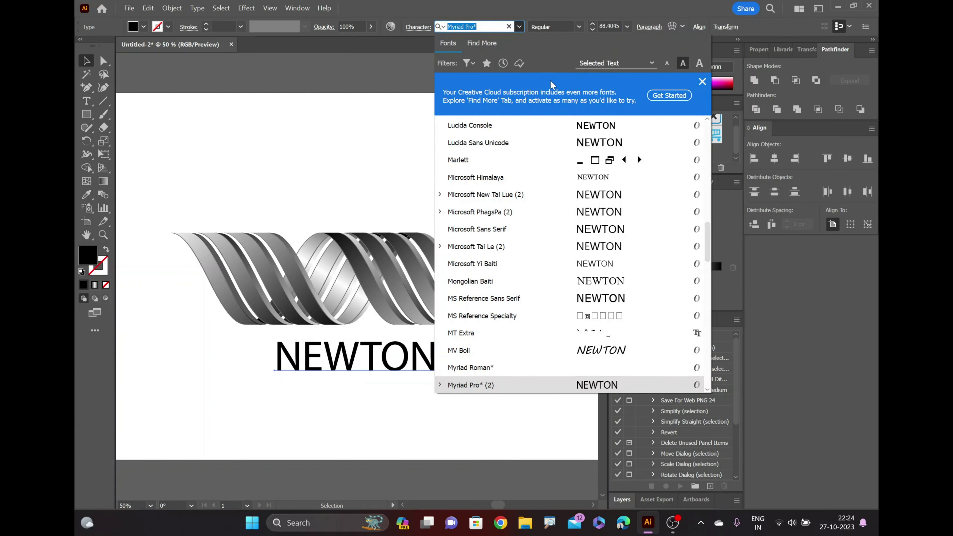
{"action": "scroll", "coordinate": [587, 291], "scroll_direction": "down", "scroll_amount": 3}
{"action": "scroll", "coordinate": [597, 225], "scroll_direction": "up", "scroll_amount": 7}
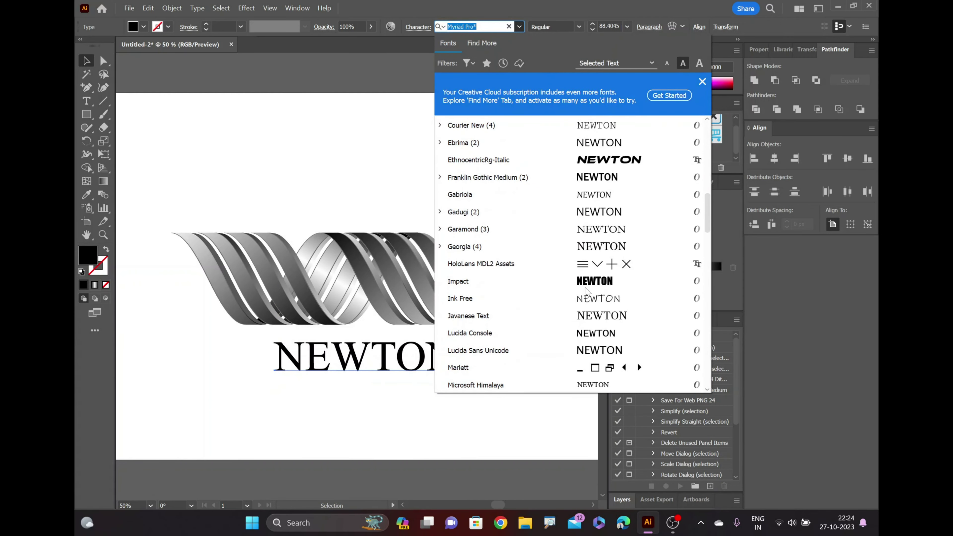
{"action": "scroll", "coordinate": [600, 184], "scroll_direction": "down", "scroll_amount": 1}
{"action": "scroll", "coordinate": [599, 270], "scroll_direction": "down", "scroll_amount": 10}
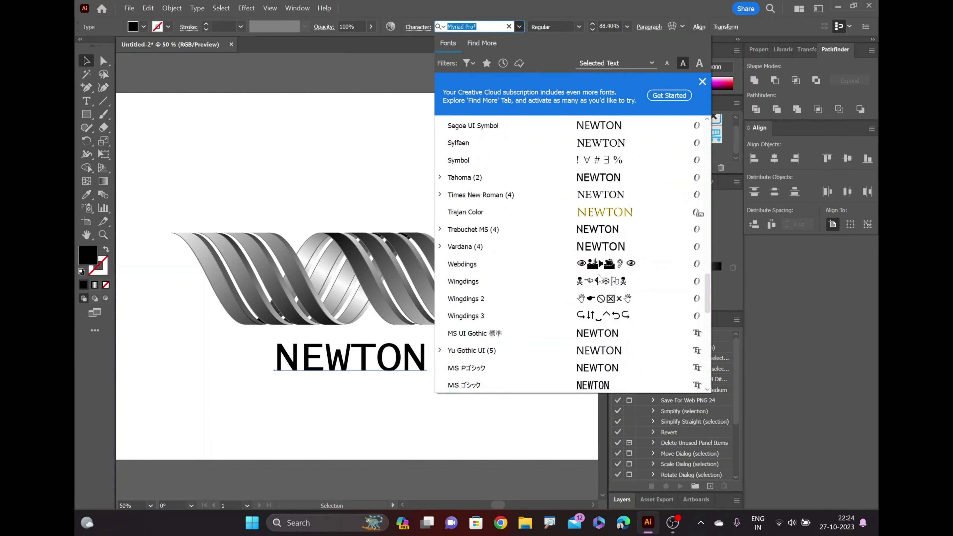
{"action": "scroll", "coordinate": [598, 274], "scroll_direction": "up", "scroll_amount": 5}
{"action": "scroll", "coordinate": [598, 278], "scroll_direction": "up", "scroll_amount": 8}
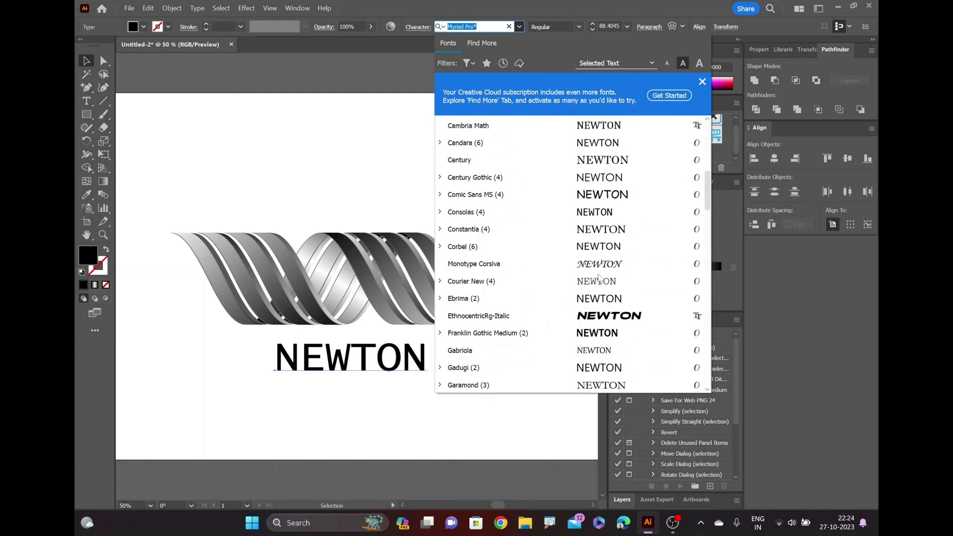
{"action": "left_click", "coordinate": [615, 317]}
Centre NEWTON under the ribbons, scale it to about 67.8 pt, and expand it to outlines
{"action": "left_click_drag", "start_coordinate": [388, 368], "coordinate": [364, 367]}
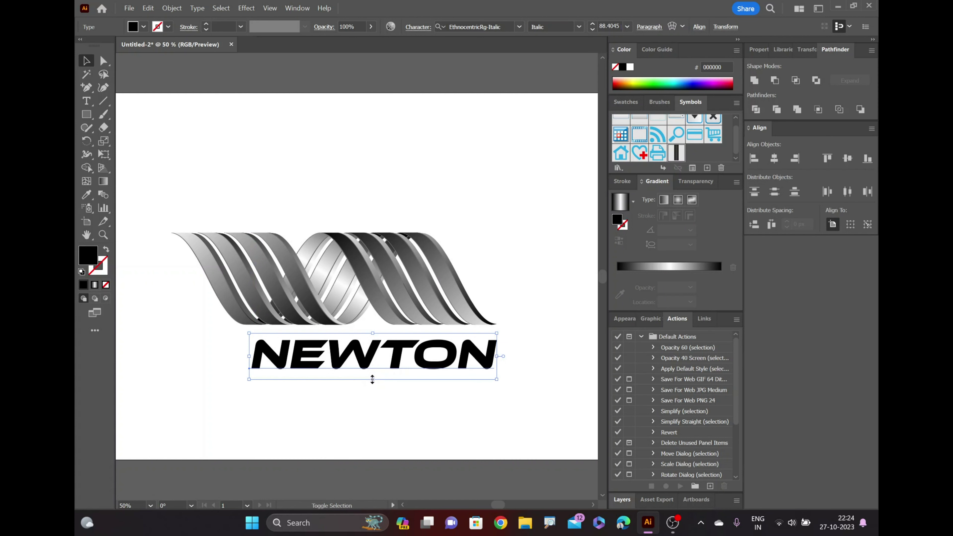
{"action": "left_click_drag", "start_coordinate": [372, 379], "coordinate": [360, 360]}
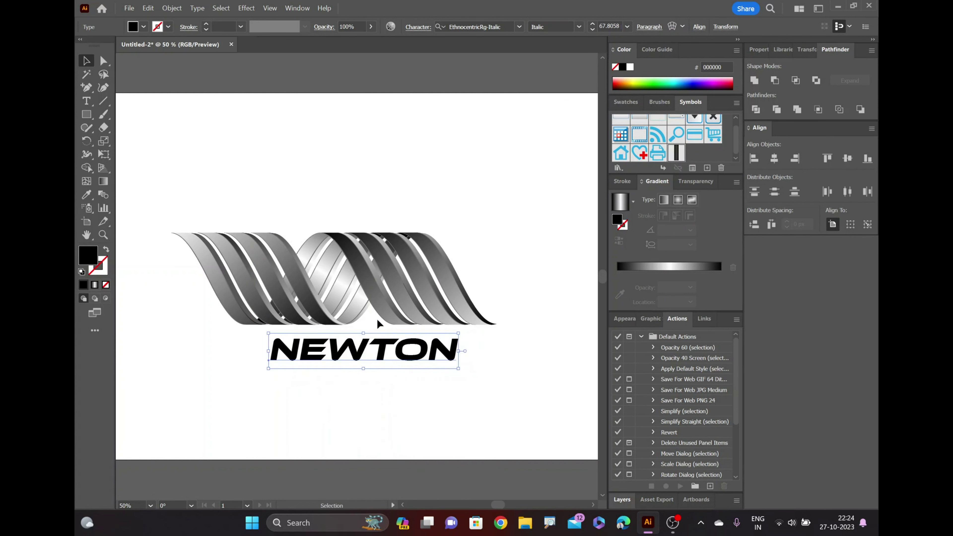
{"action": "left_click", "coordinate": [167, 8]}
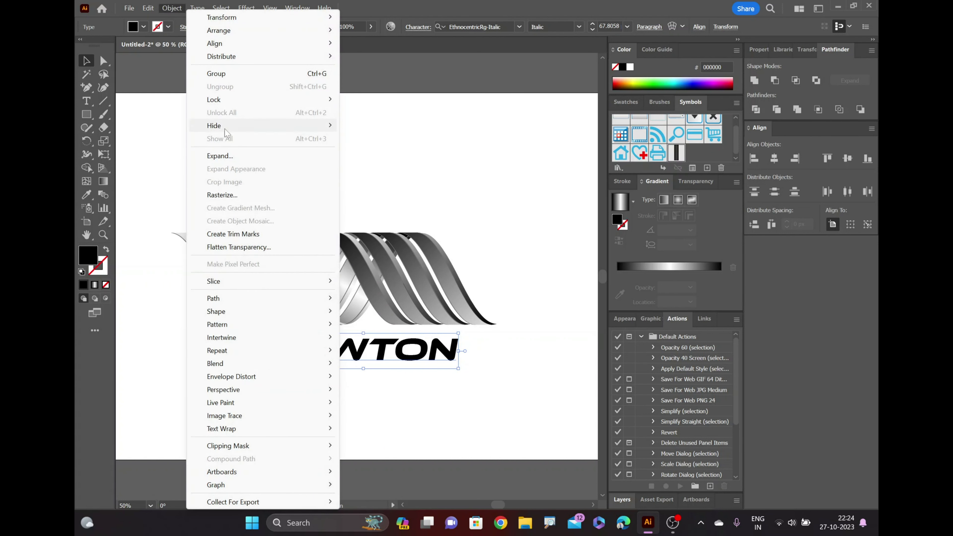
{"action": "left_click", "coordinate": [230, 155]}
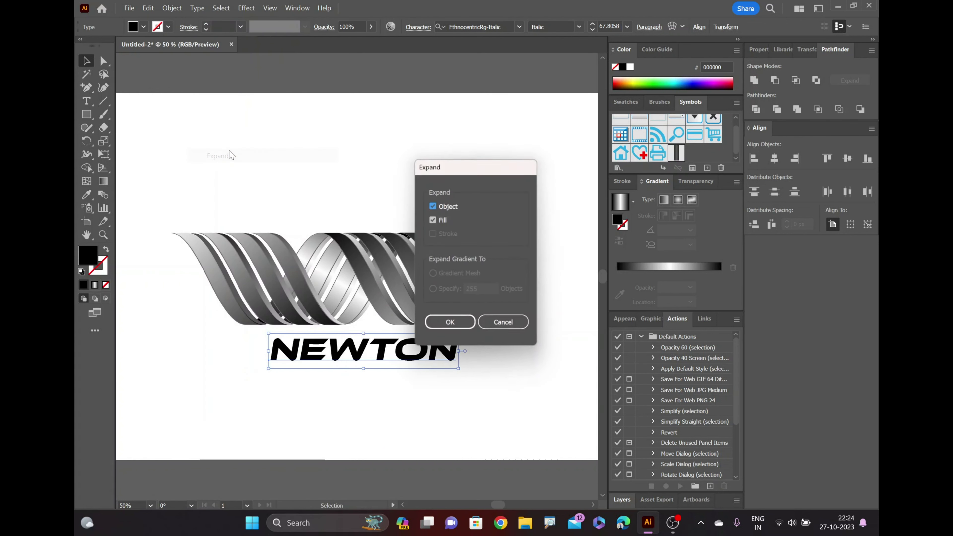
{"action": "left_click", "coordinate": [450, 323]}
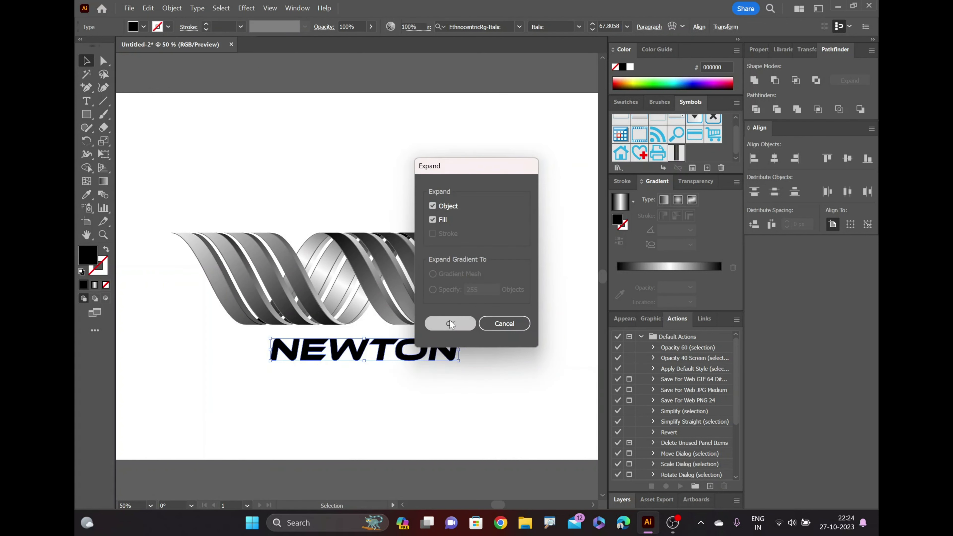
Fill the outlined NEWTON with the White, Black gradient preset, then deselect it
{"action": "left_click", "coordinate": [620, 207]}
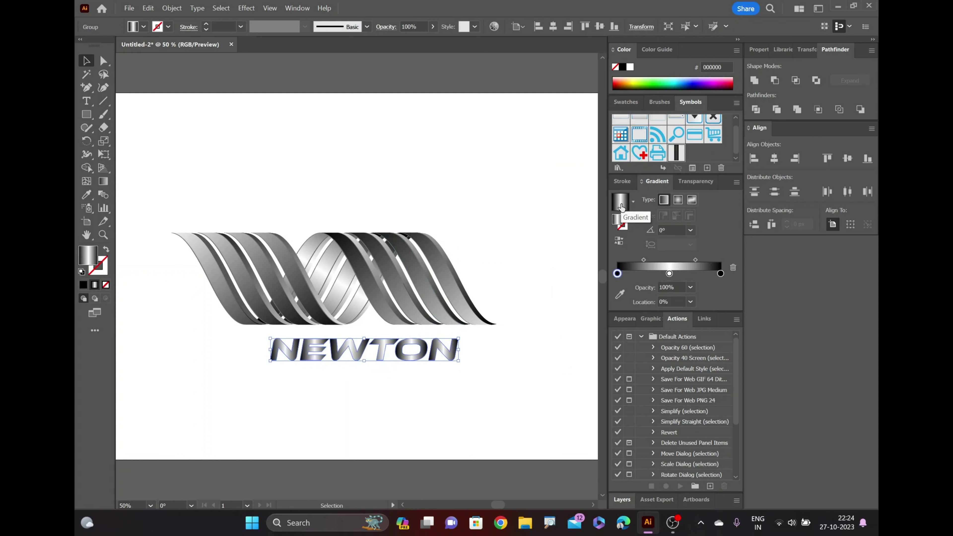
{"action": "left_click", "coordinate": [633, 203]}
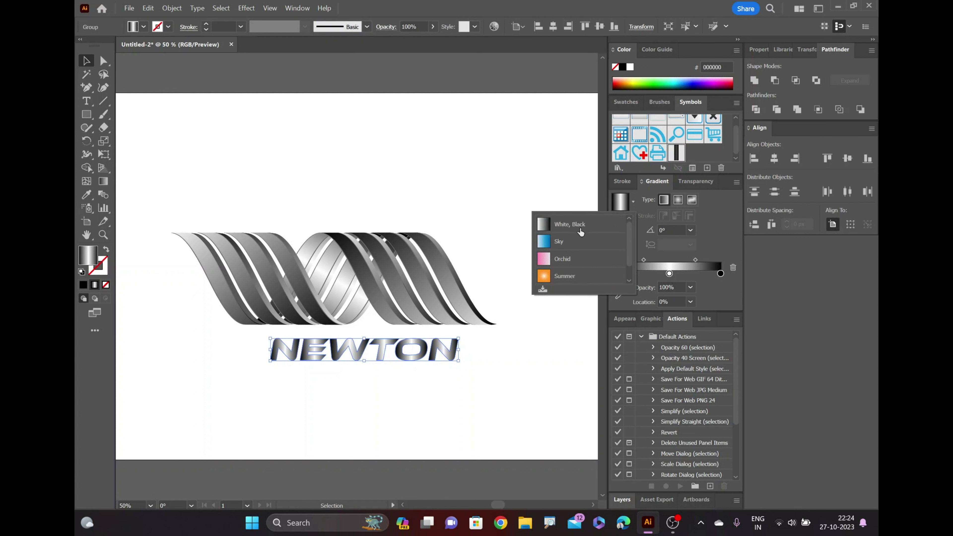
{"action": "left_click", "coordinate": [577, 227]}
{"action": "left_click", "coordinate": [573, 224]}
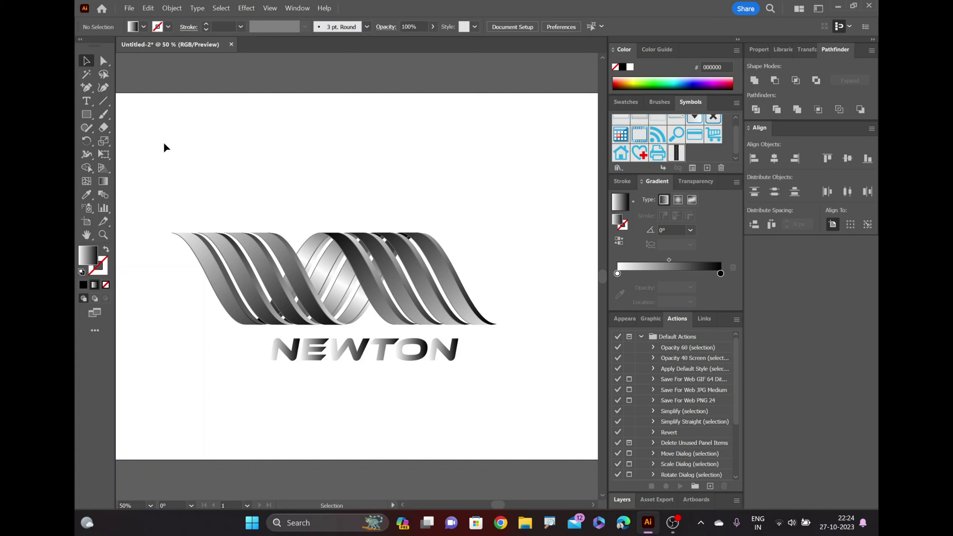
{"action": "left_click", "coordinate": [86, 100]}
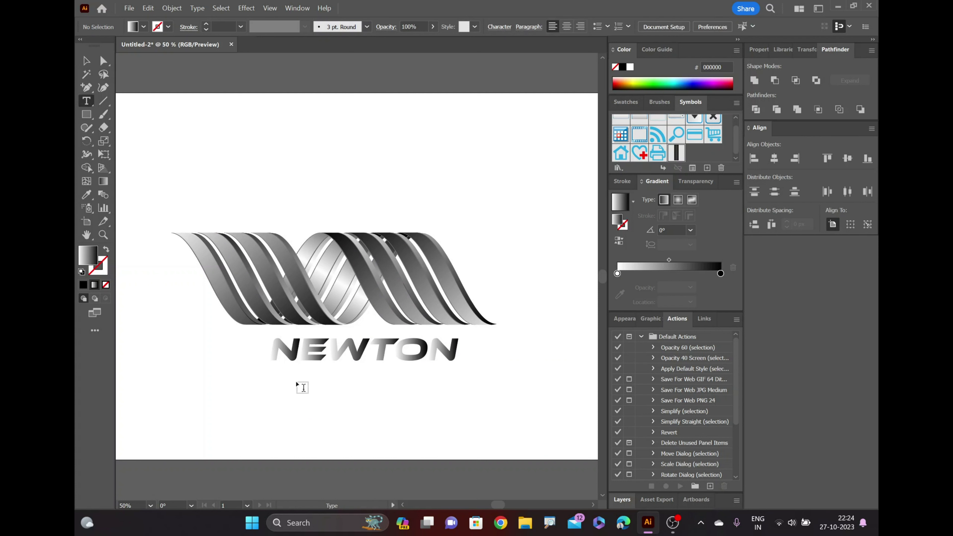
Type the ESTABLISHED 2023 tagline under NEWTON and scale it down to about 27.66 pt
{"action": "left_click", "coordinate": [303, 387]}
{"action": "type", "text": "ES"}
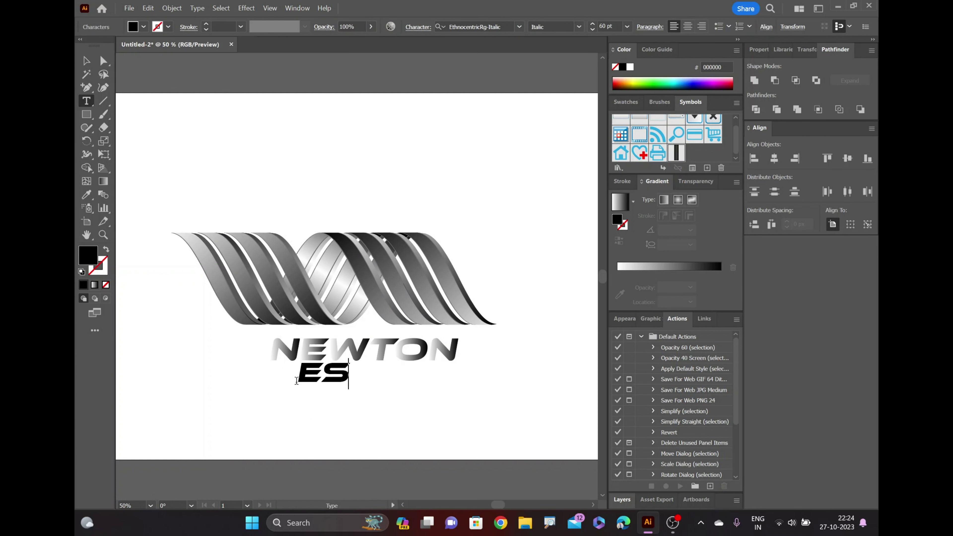
{"action": "type", "text": "TABLI"}
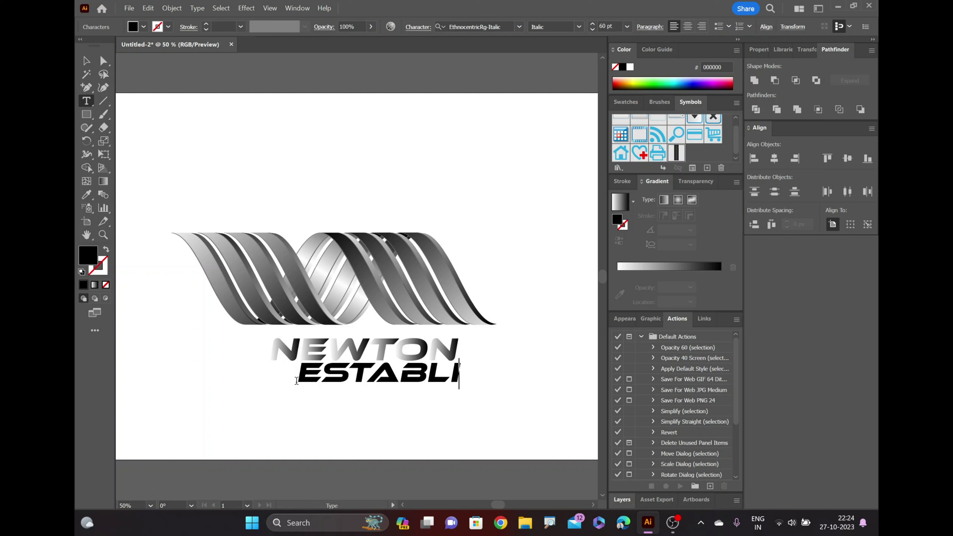
{"action": "type", "text": "SH"}
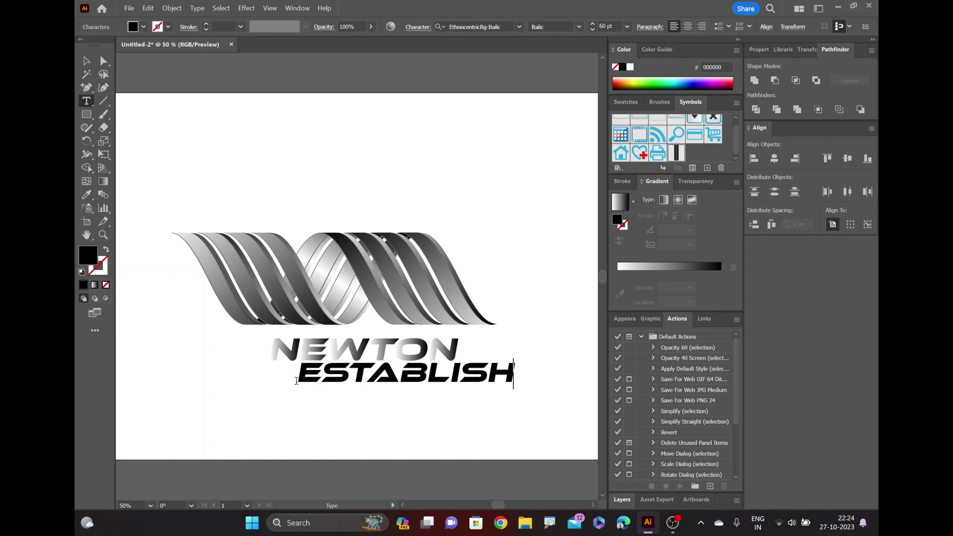
{"action": "type", "text": "R"}
{"action": "key", "text": "BackSpace"}
{"action": "type", "text": "ED 2"}
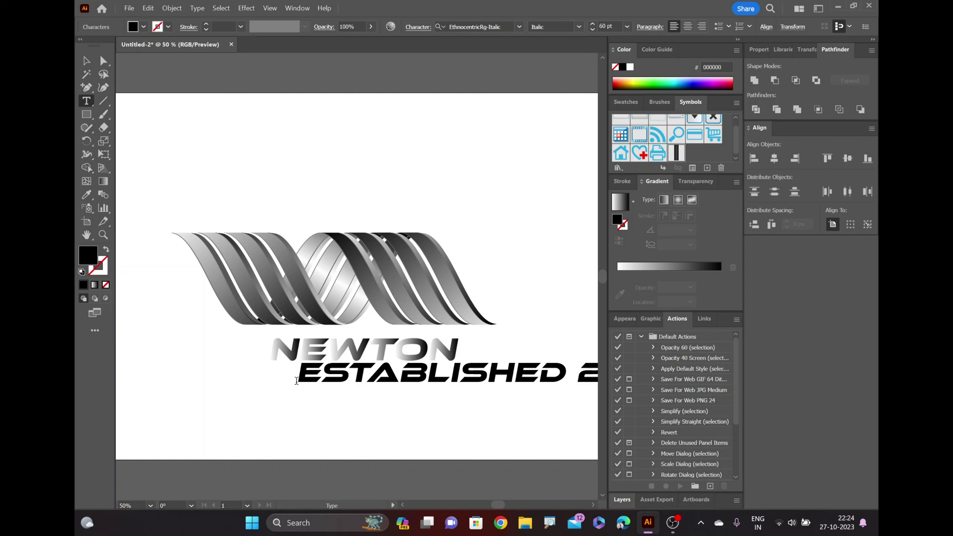
{"action": "key", "text": "Escape"}
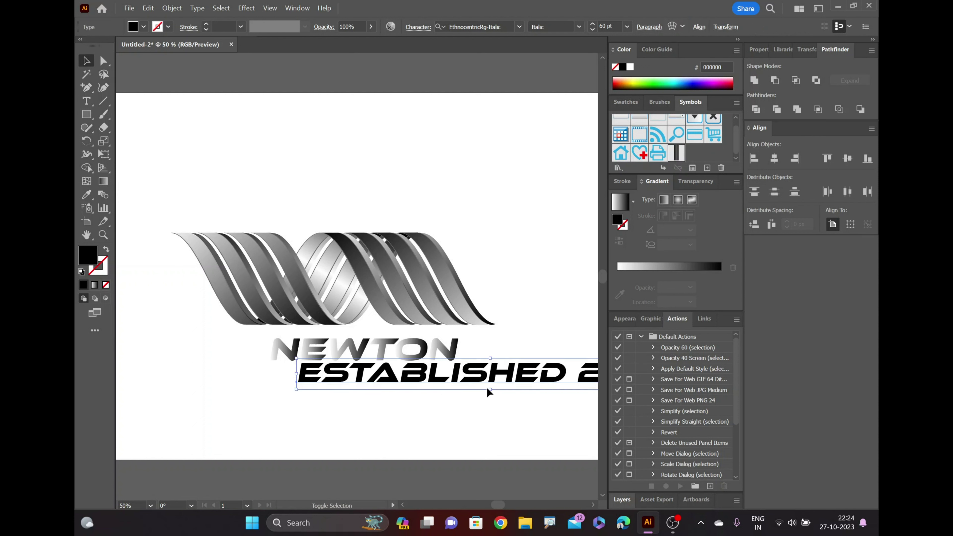
{"action": "mouse_move", "coordinate": [490, 390]}
{"action": "left_mouse_down"}
{"action": "mouse_move", "coordinate": [488, 374]}
{"action": "mouse_move", "coordinate": [399, 375]}
{"action": "left_mouse_up"}
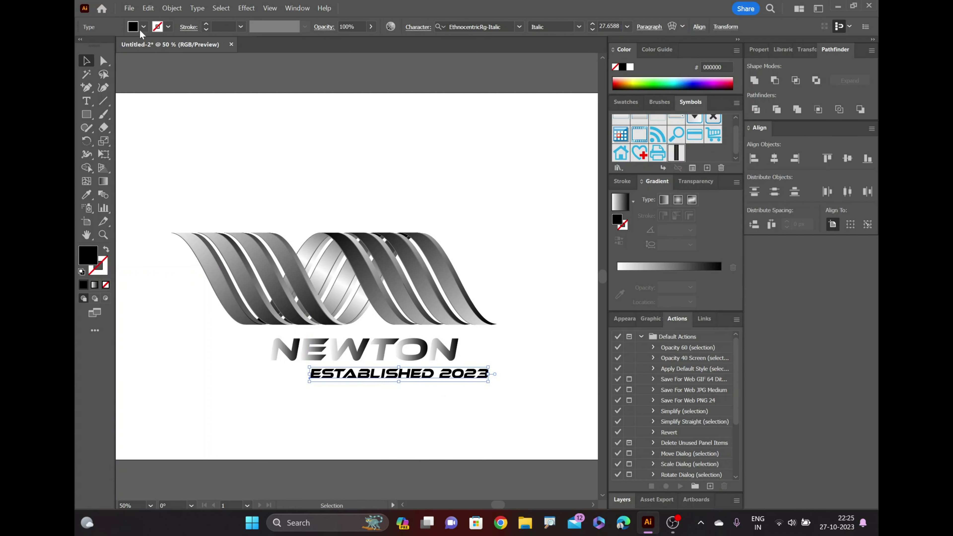
Expand the ESTABLISHED 2023 tagline into outlines and fill it with the white-to-black gradient
{"action": "left_click", "coordinate": [171, 8]}
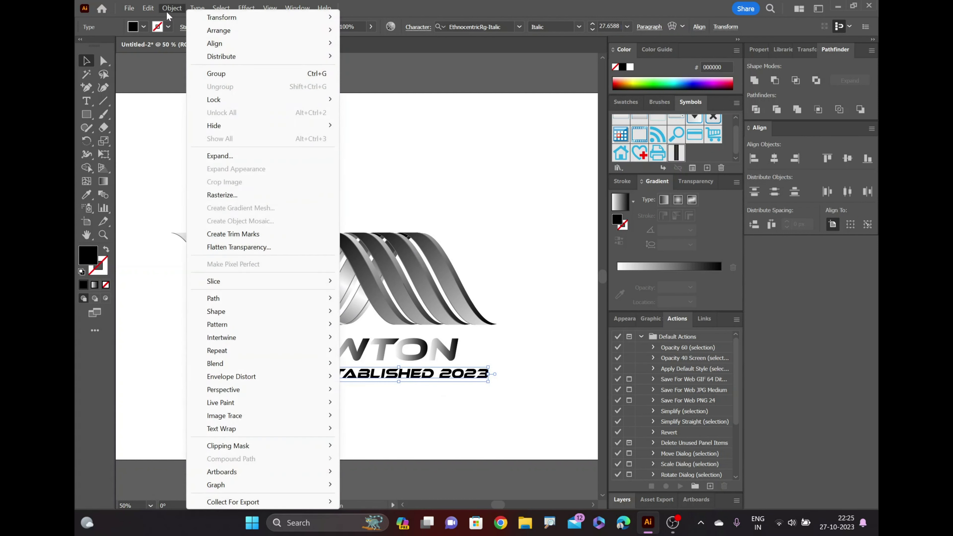
{"action": "left_click", "coordinate": [215, 156]}
{"action": "left_click", "coordinate": [450, 323]}
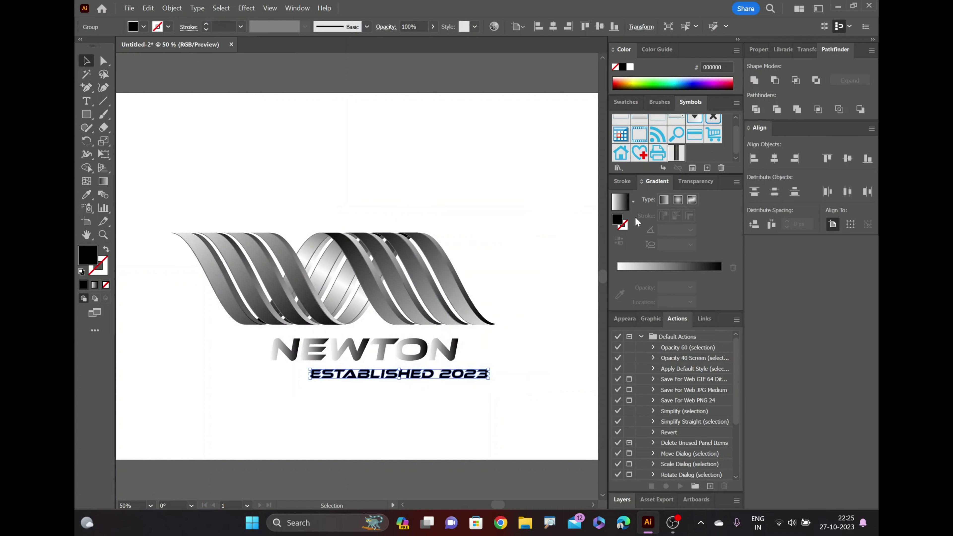
{"action": "left_click", "coordinate": [620, 209]}
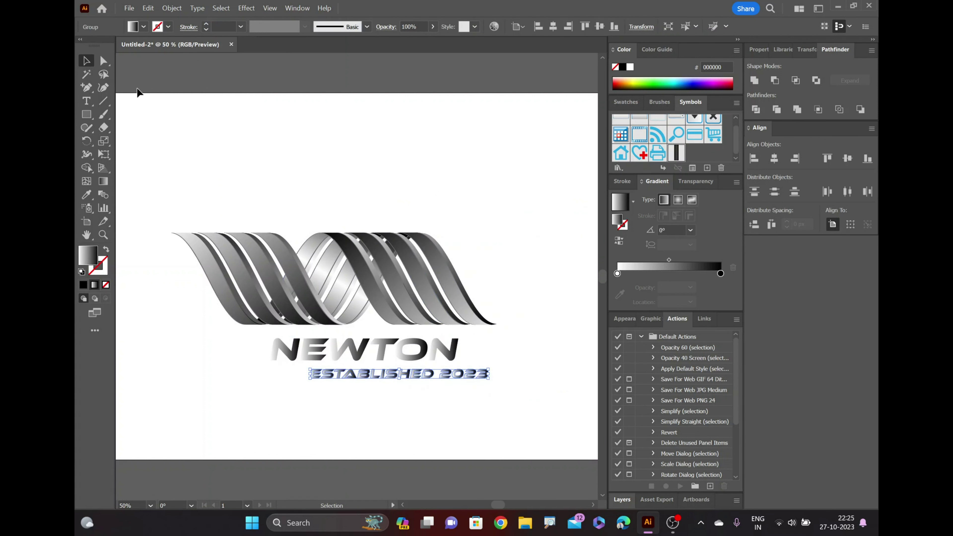
Group the ribbon, NEWTON and tagline together into one logo
{"action": "left_click", "coordinate": [184, 155]}
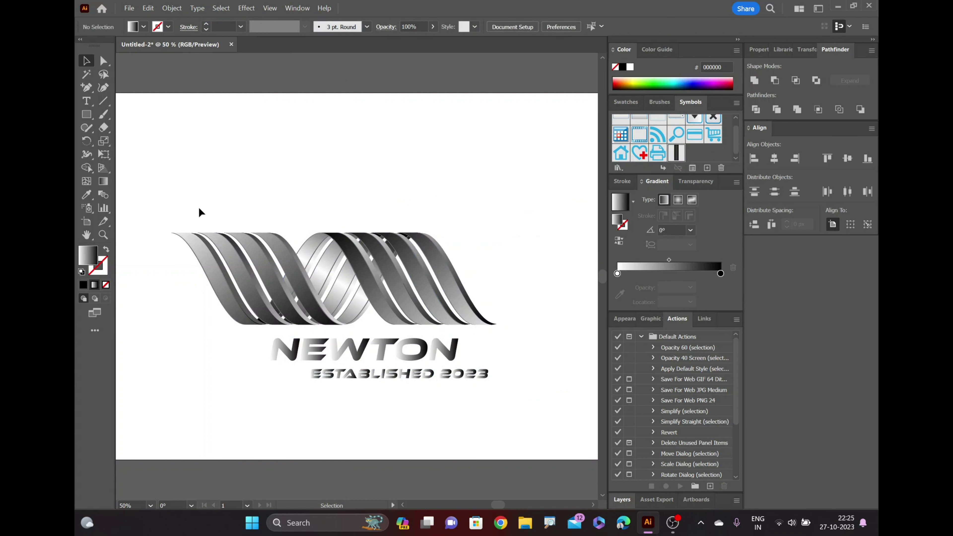
{"action": "key", "text": "ctrl+a"}
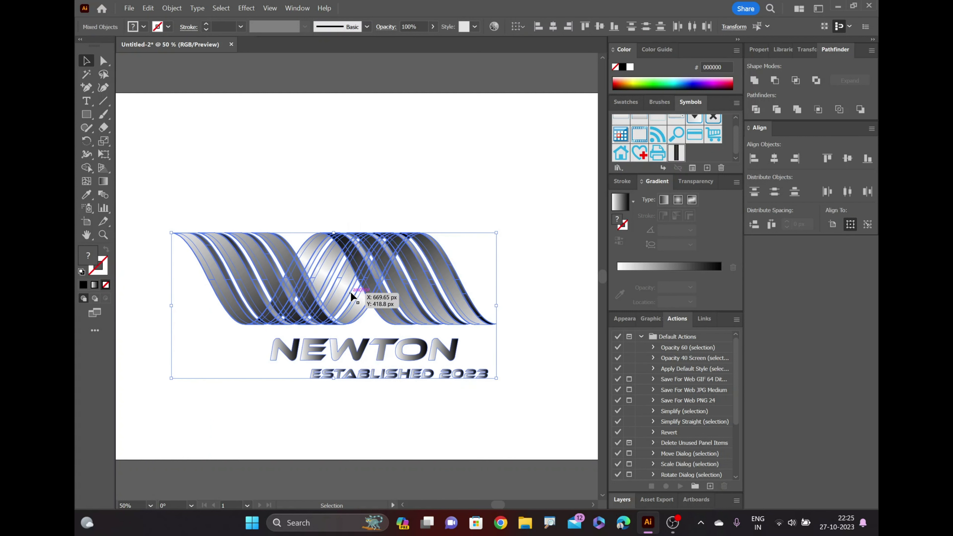
{"action": "right_click", "coordinate": [351, 293]}
{"action": "left_click", "coordinate": [381, 190]}
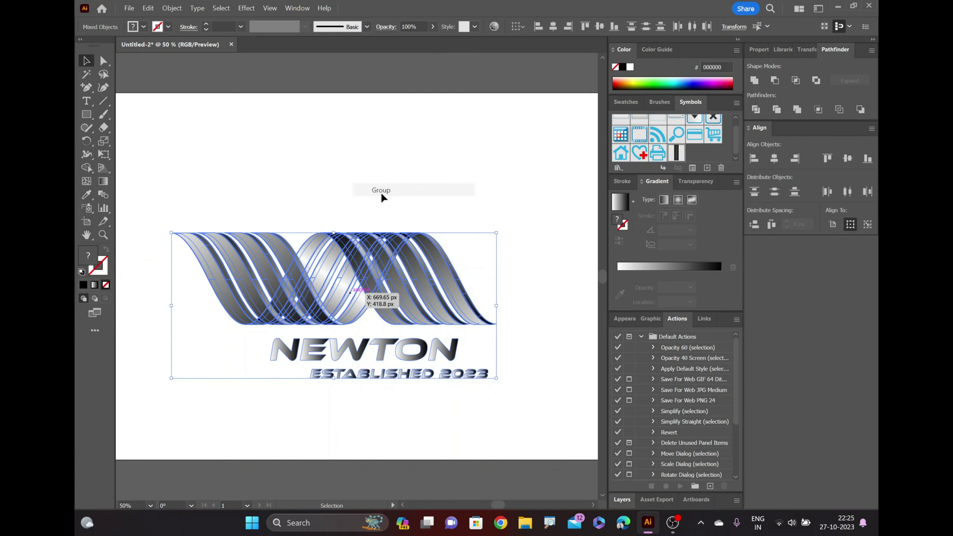
{"action": "left_click", "coordinate": [276, 158]}
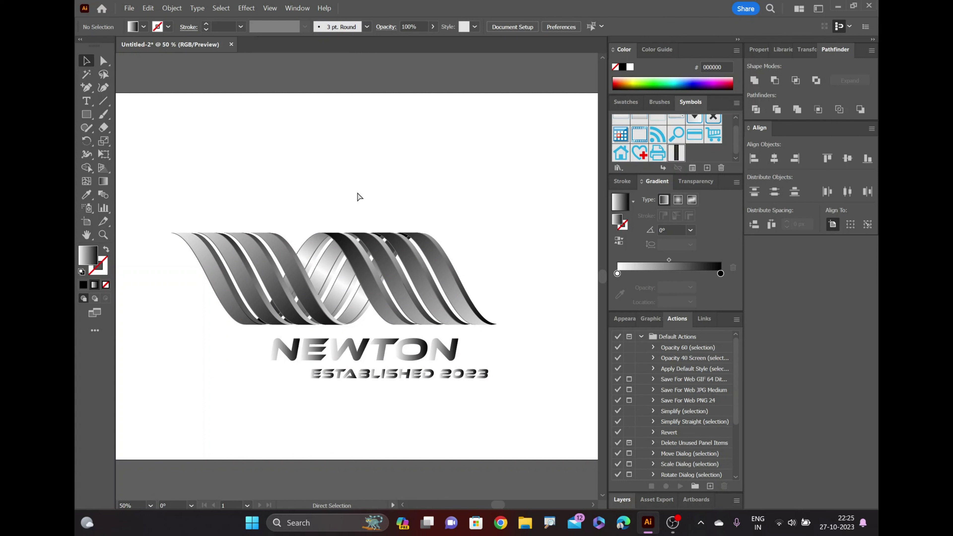
Draw a rectangle covering the whole artboard and fill it with solid black
{"action": "key", "text": "ctrl+minus"}
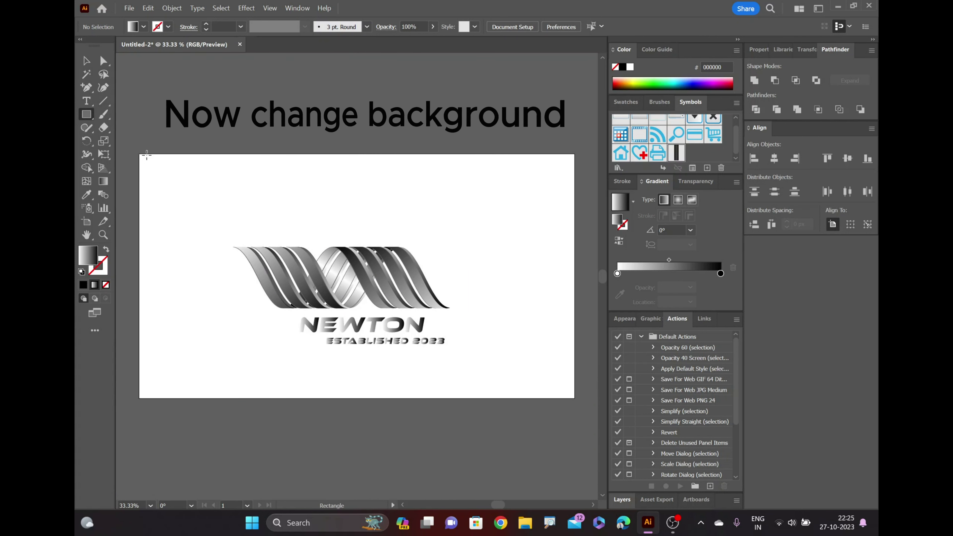
{"action": "key", "text": "m"}
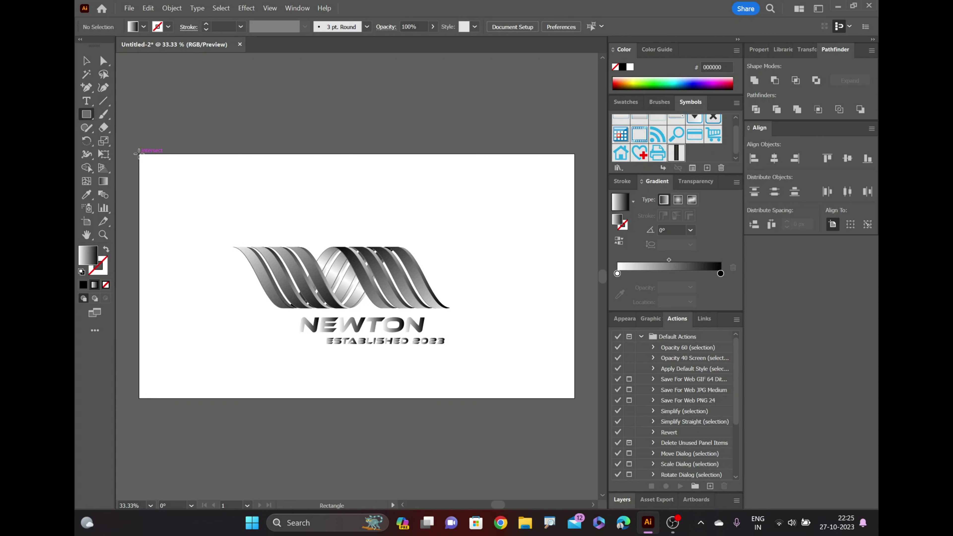
{"action": "mouse_move", "coordinate": [138, 153]}
{"action": "left_mouse_down"}
{"action": "mouse_move", "coordinate": [556, 372]}
{"action": "mouse_move", "coordinate": [574, 398]}
{"action": "left_mouse_up"}
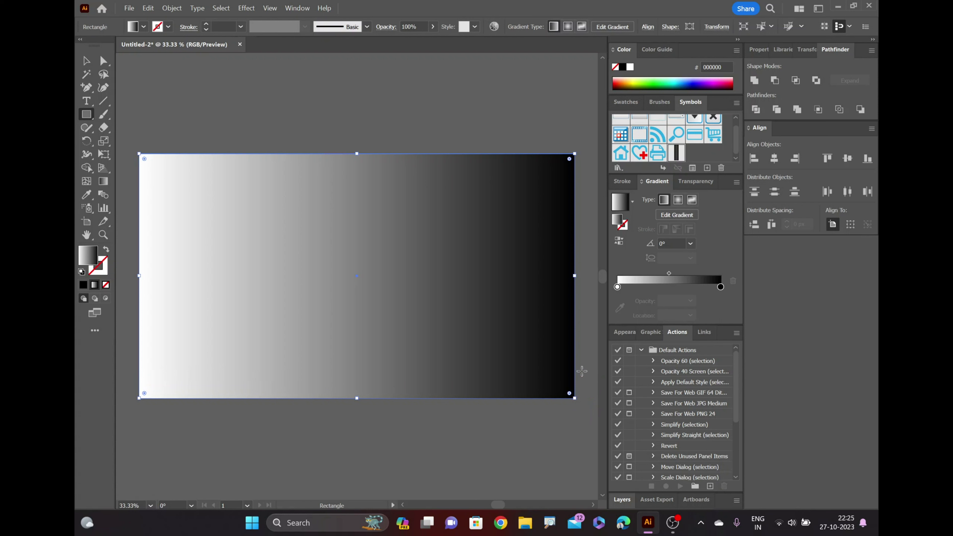
{"action": "left_click", "coordinate": [133, 29]}
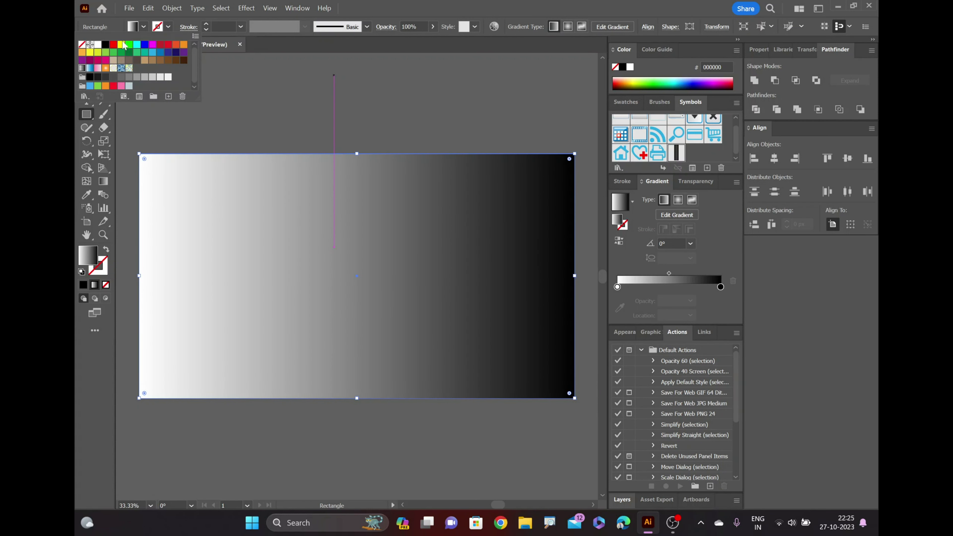
{"action": "left_click", "coordinate": [105, 44]}
{"action": "left_click", "coordinate": [262, 119]}
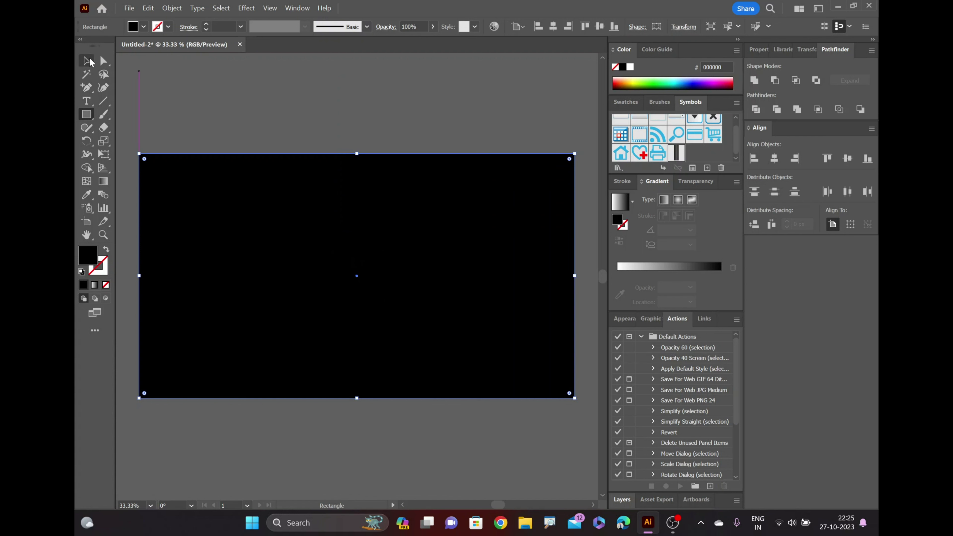
Move the black rectangle and the grouped logo down below the artboard
{"action": "left_click", "coordinate": [89, 60]}
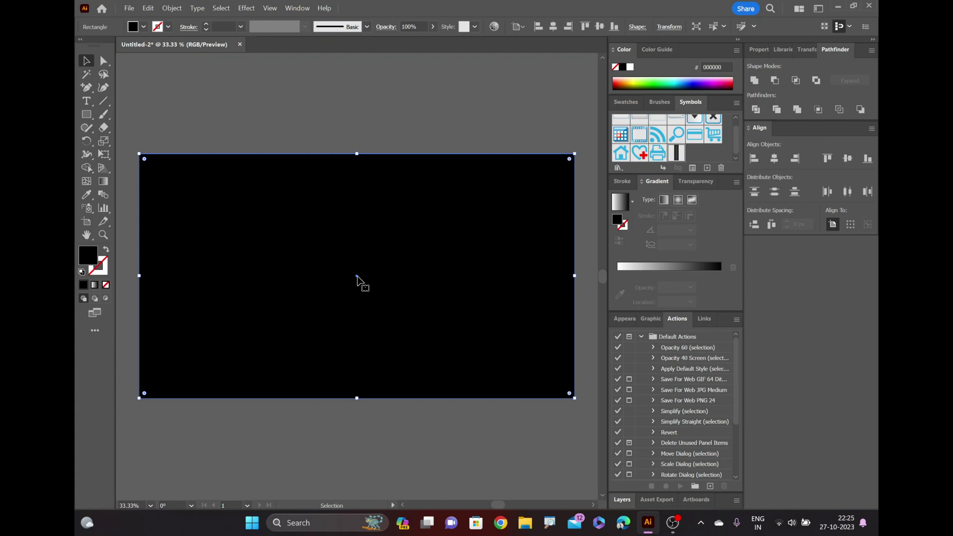
{"action": "scroll", "coordinate": [357, 276], "scroll_direction": "down", "scroll_amount": 3}
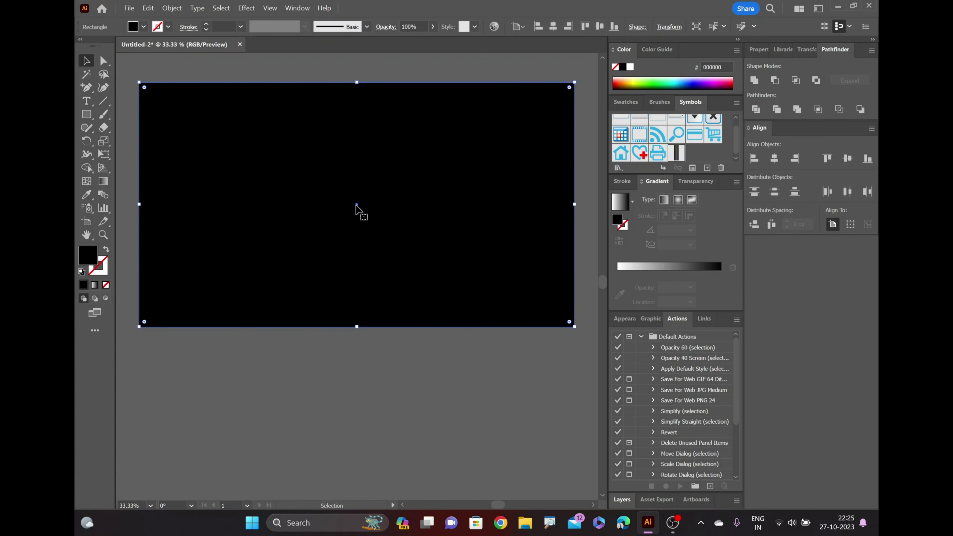
{"action": "left_click_drag", "start_coordinate": [356, 205], "coordinate": [353, 419]}
{"action": "left_click_drag", "start_coordinate": [200, 143], "coordinate": [436, 286]}
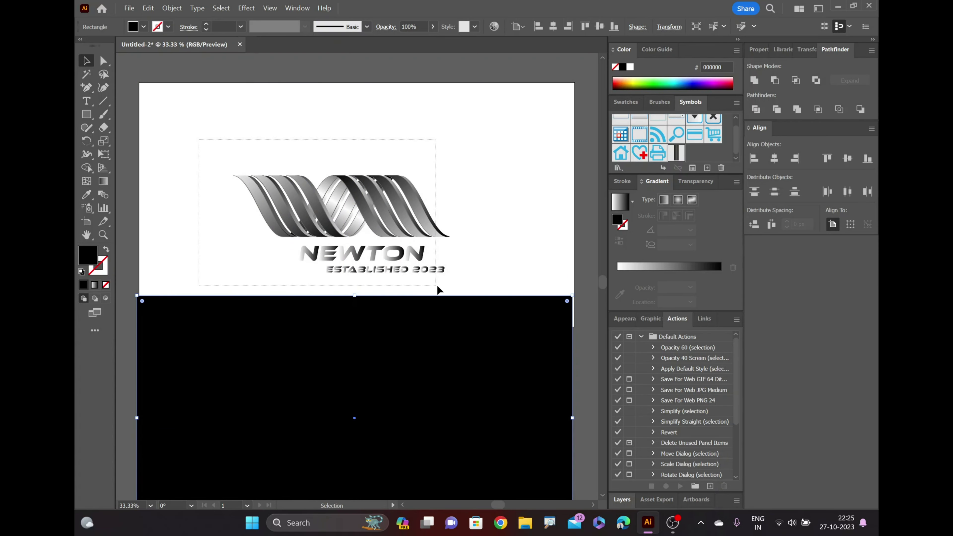
{"action": "mouse_move", "coordinate": [348, 206]}
{"action": "left_mouse_down"}
{"action": "mouse_move", "coordinate": [401, 377]}
{"action": "mouse_move", "coordinate": [366, 437]}
{"action": "left_mouse_up"}
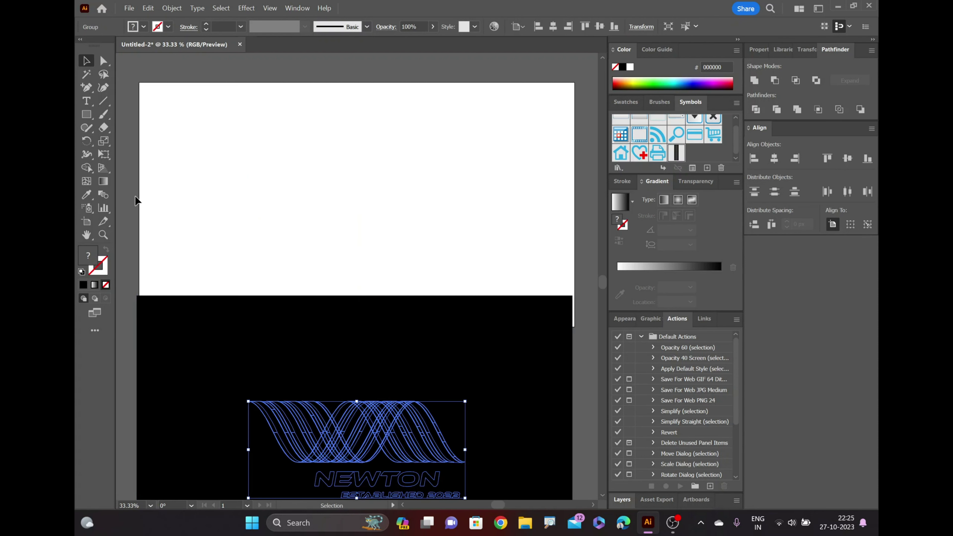
Align the black rectangle with the artboard and move the logo back onto it
{"action": "key", "text": "Delete"}
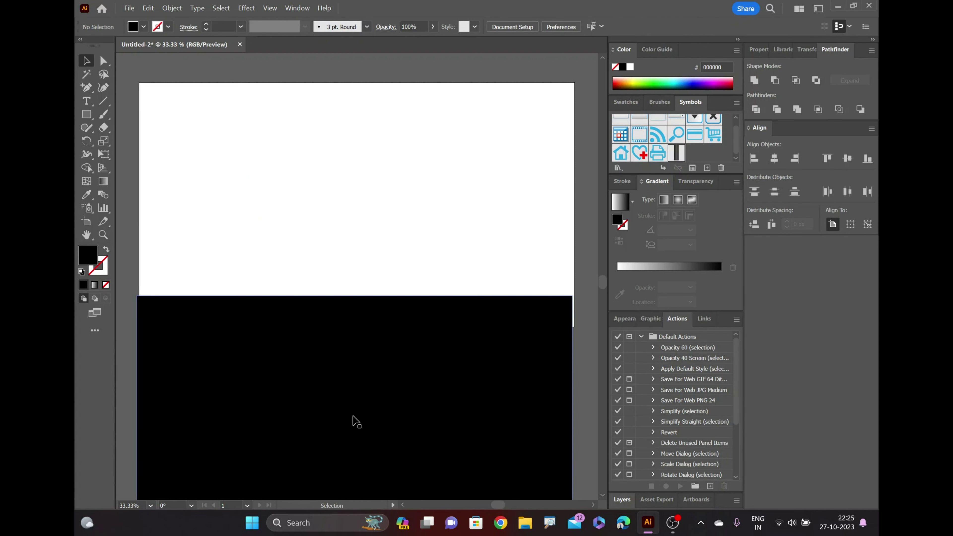
{"action": "left_click_drag", "start_coordinate": [355, 421], "coordinate": [358, 223]}
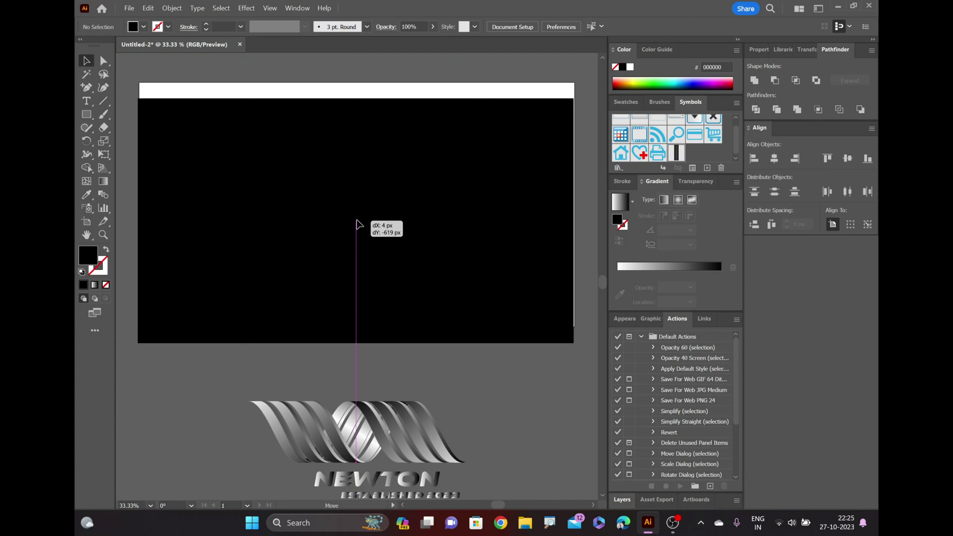
{"action": "left_click_drag", "start_coordinate": [357, 223], "coordinate": [359, 207]}
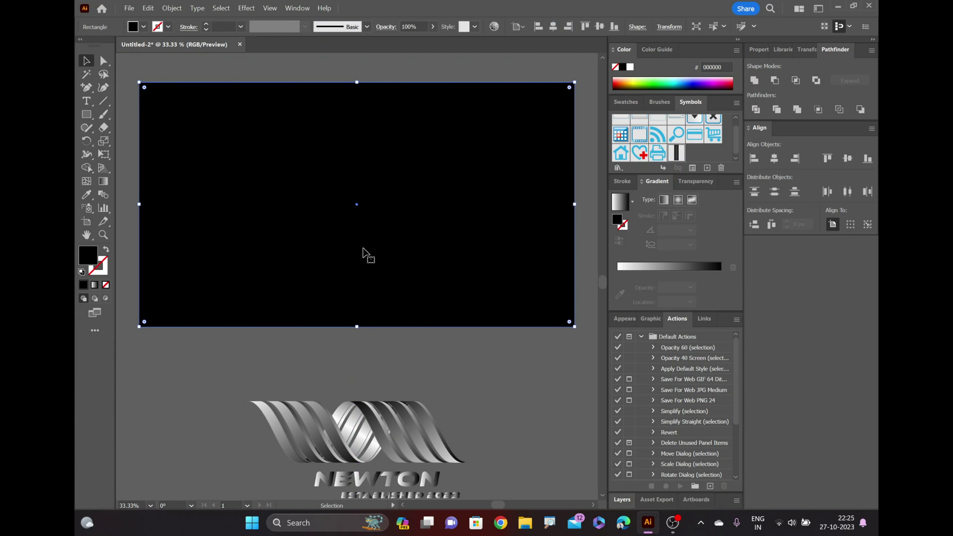
{"action": "left_click_drag", "start_coordinate": [475, 497], "coordinate": [478, 501]}
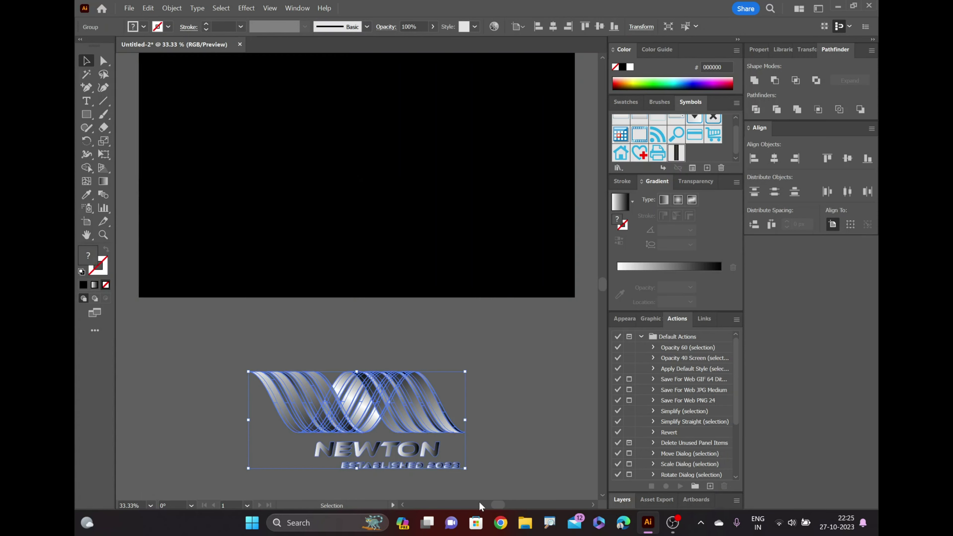
{"action": "left_click_drag", "start_coordinate": [370, 386], "coordinate": [350, 143]}
Bring the NEWTON logo group to the front and centre it on the black background
{"action": "right_click", "coordinate": [350, 143]}
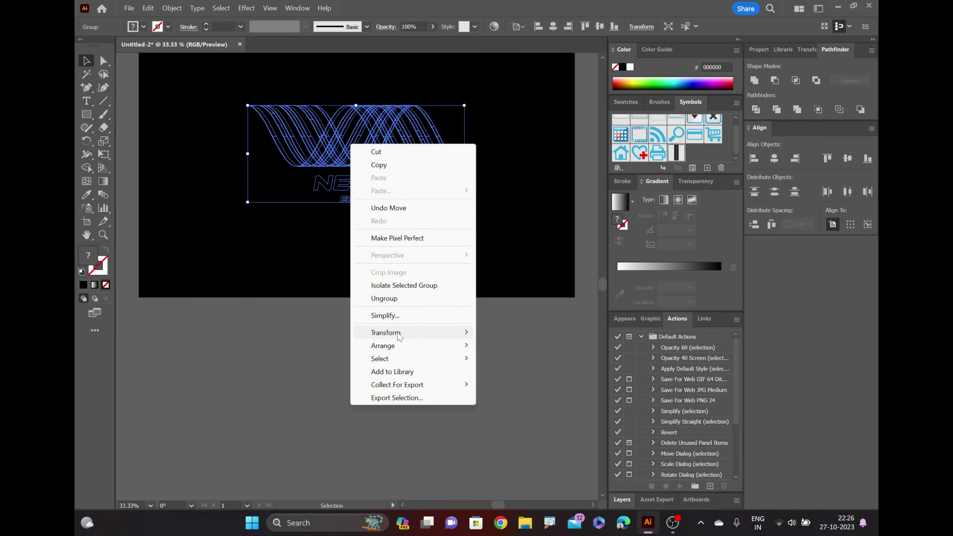
{"action": "mouse_move", "coordinate": [383, 345]}
{"action": "left_click", "coordinate": [499, 346]}
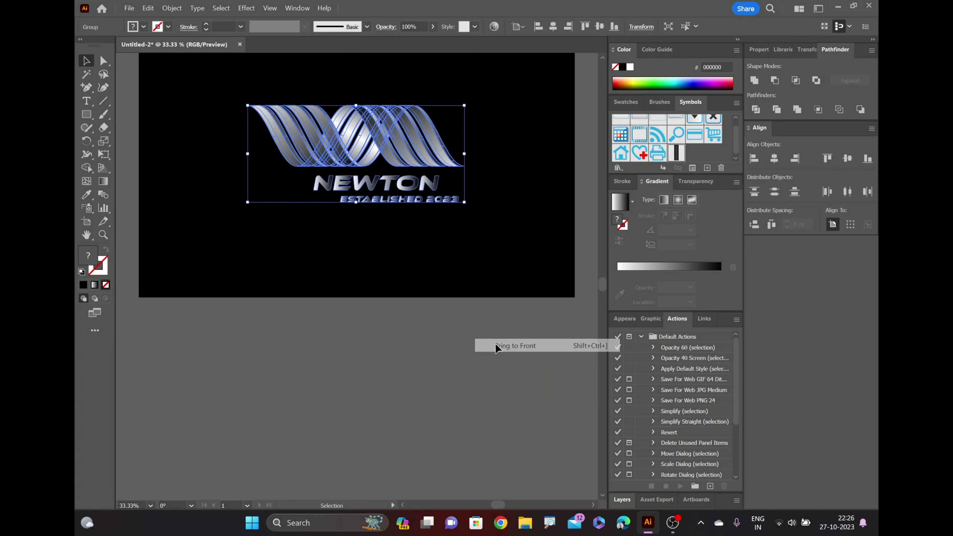
{"action": "scroll", "coordinate": [425, 351], "scroll_direction": "up", "scroll_amount": 4}
{"action": "left_click_drag", "start_coordinate": [361, 263], "coordinate": [357, 287]}
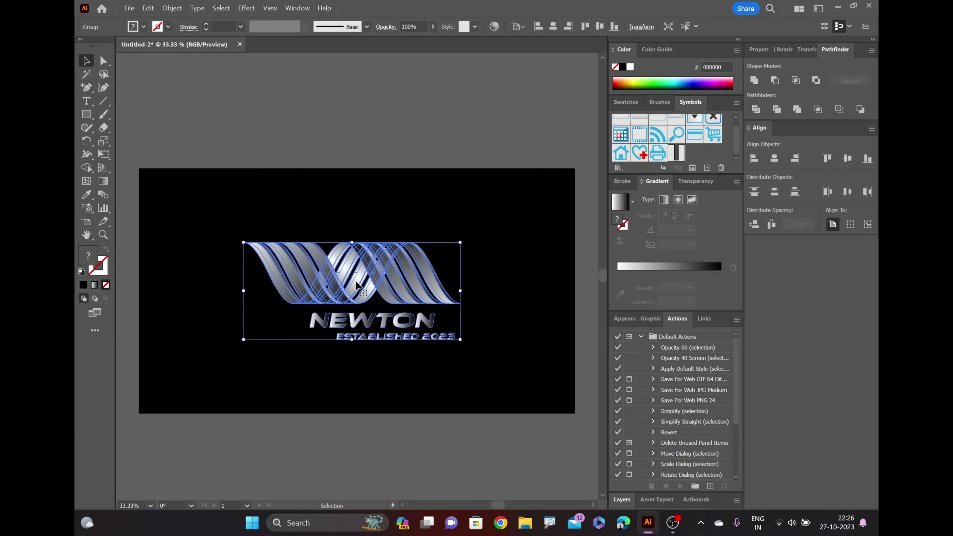
{"action": "left_click", "coordinate": [309, 117]}
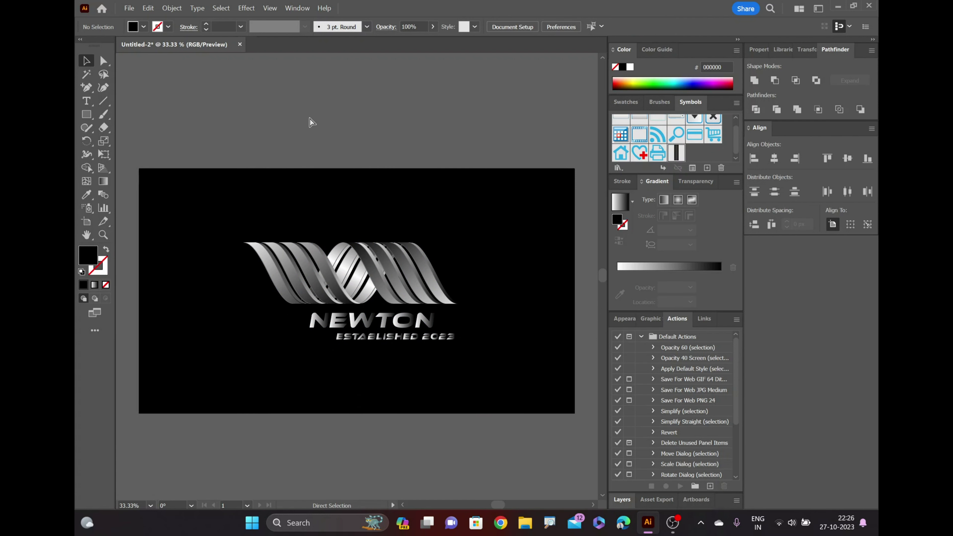
{"action": "key", "text": "ctrl+plus"}
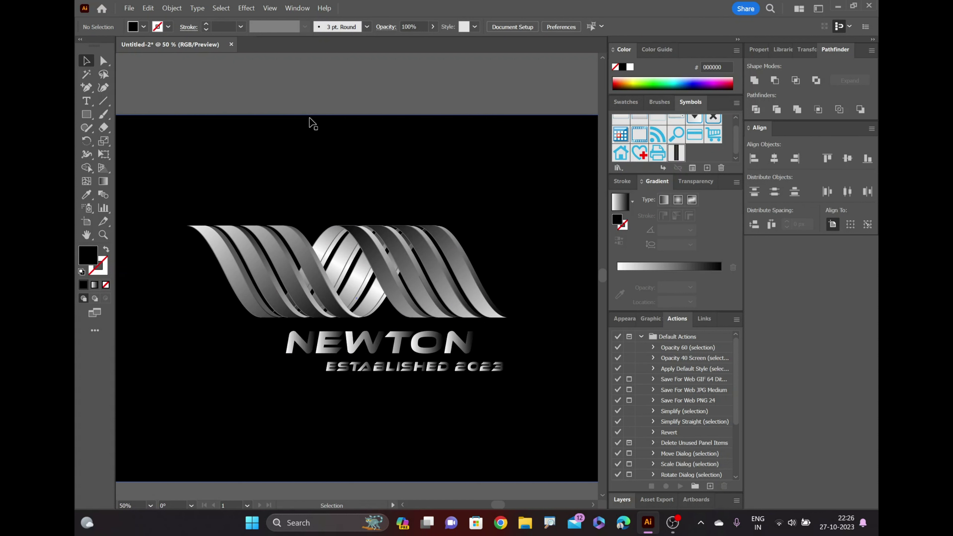
{"action": "scroll", "coordinate": [311, 122], "scroll_direction": "down", "scroll_amount": 3}
{"action": "scroll", "coordinate": [311, 122], "scroll_direction": "up", "scroll_amount": 3}
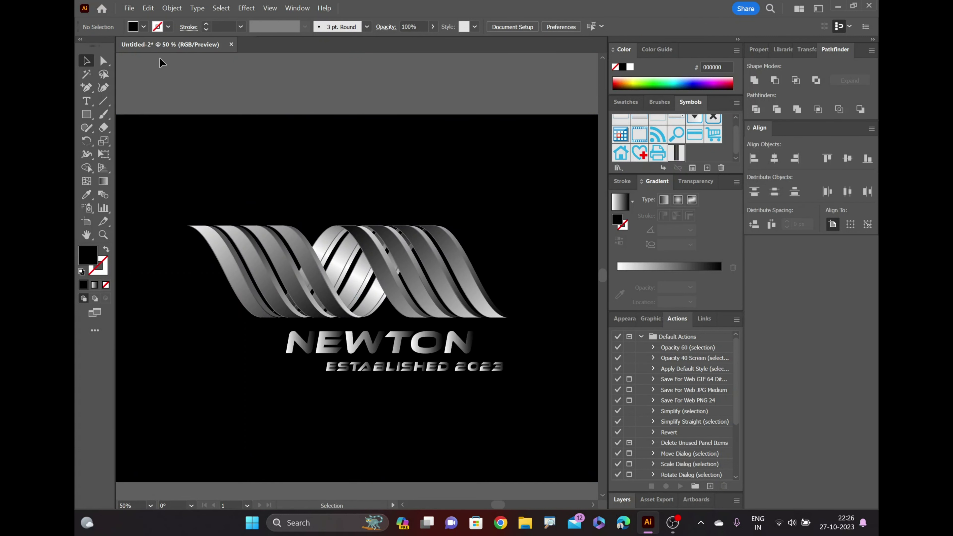
{"action": "scroll", "coordinate": [197, 86], "scroll_direction": "down", "scroll_amount": 1}
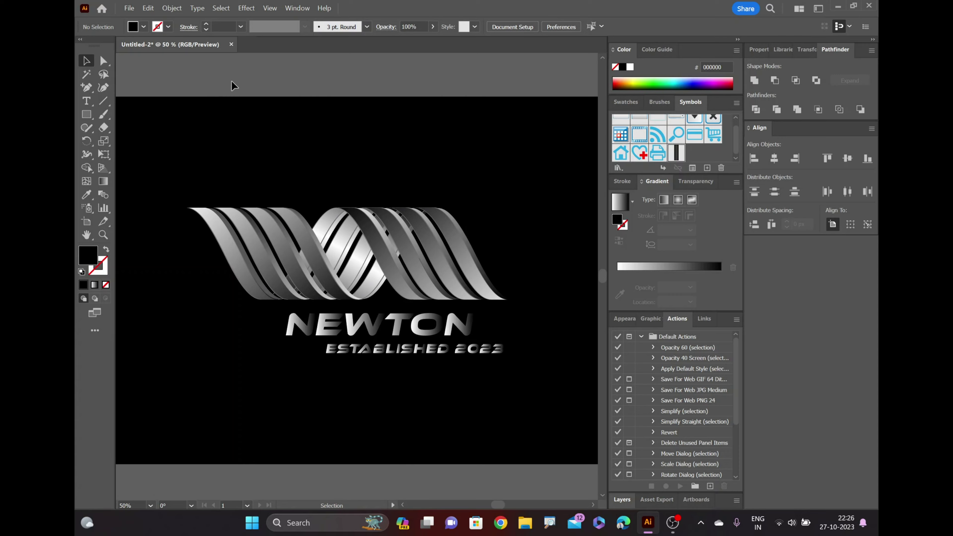